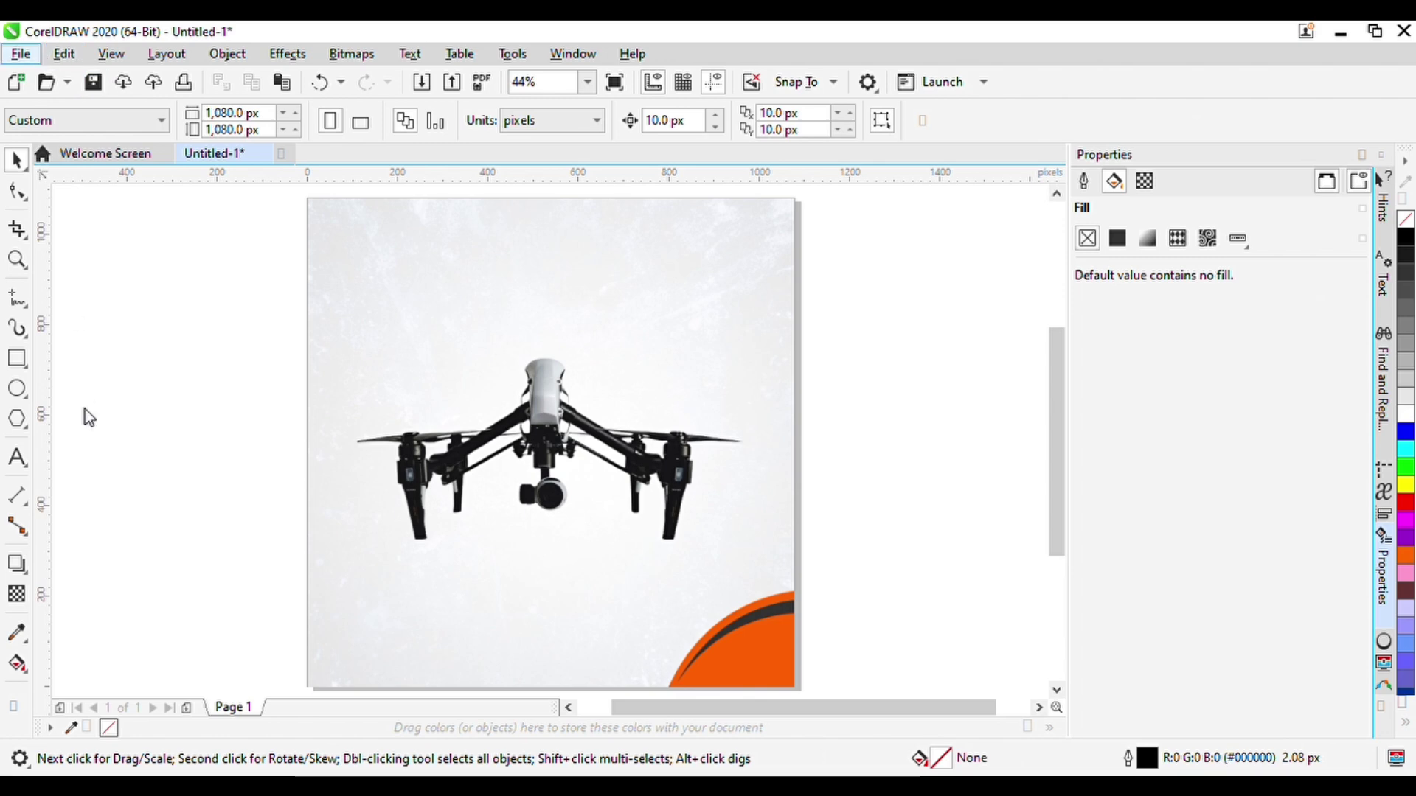
Place the social icons image about 246 px wide in the page's upper right and set its transparency mode to Multiply
left_click(650, 239)
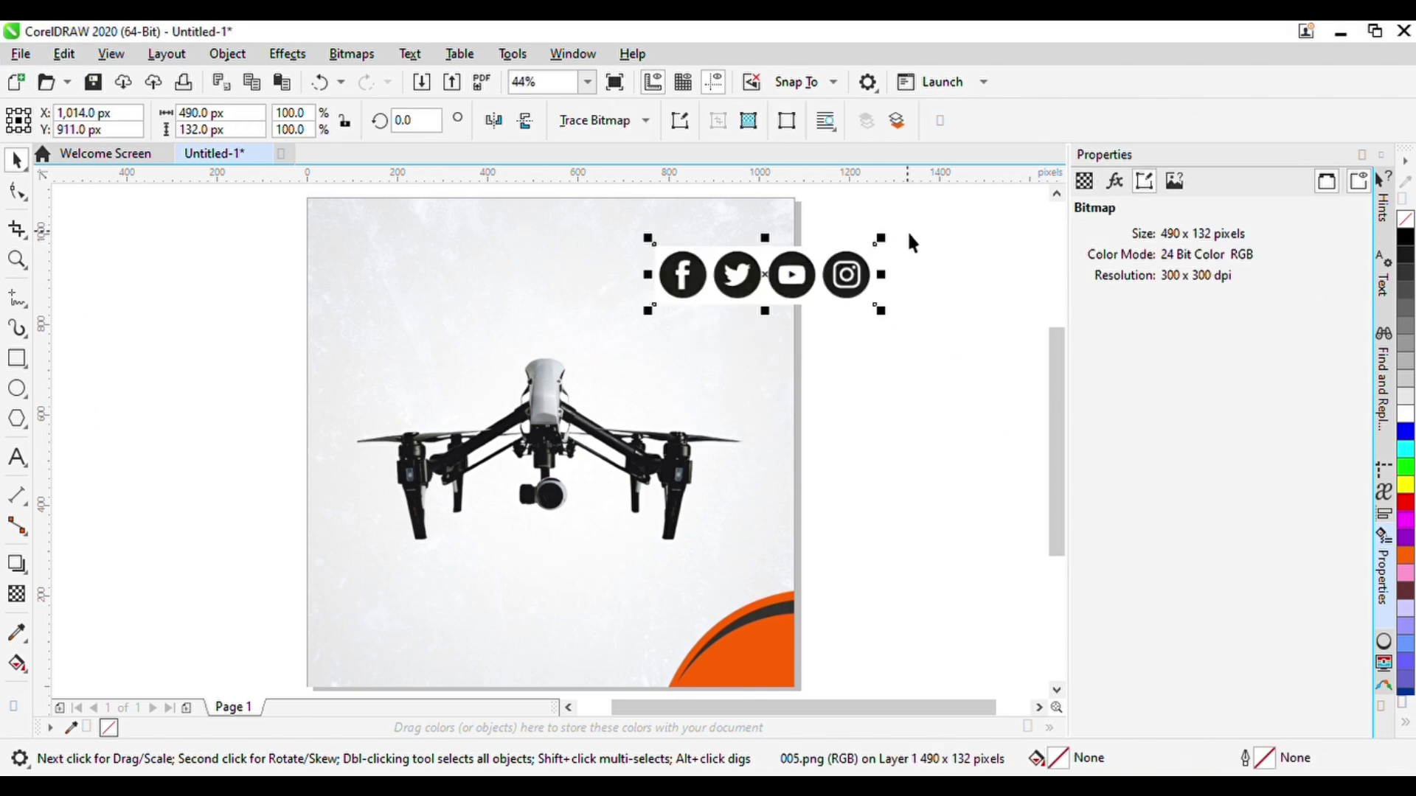
left_click_drag(907, 231, 799, 223)
left_click(1084, 181)
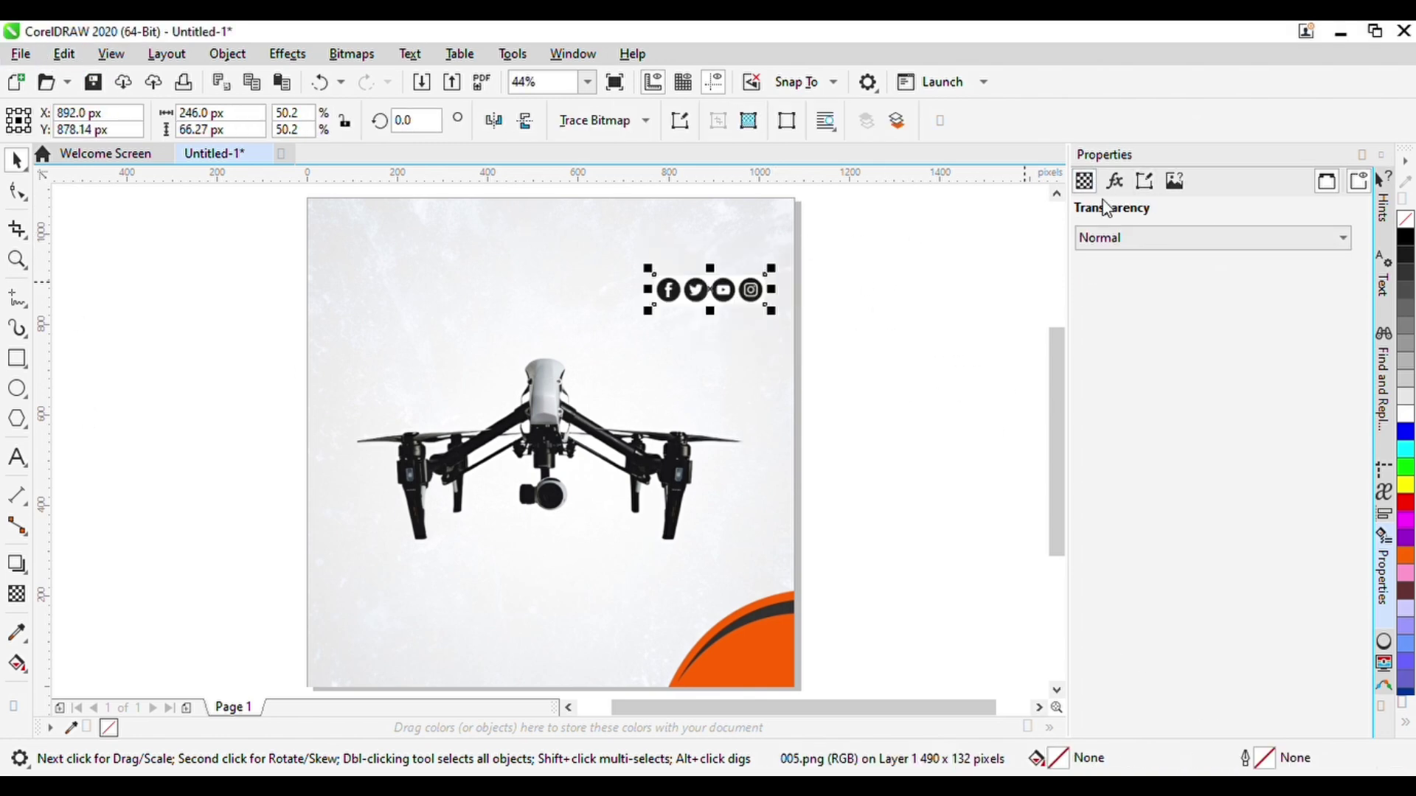
left_click(1145, 237)
left_click(1138, 320)
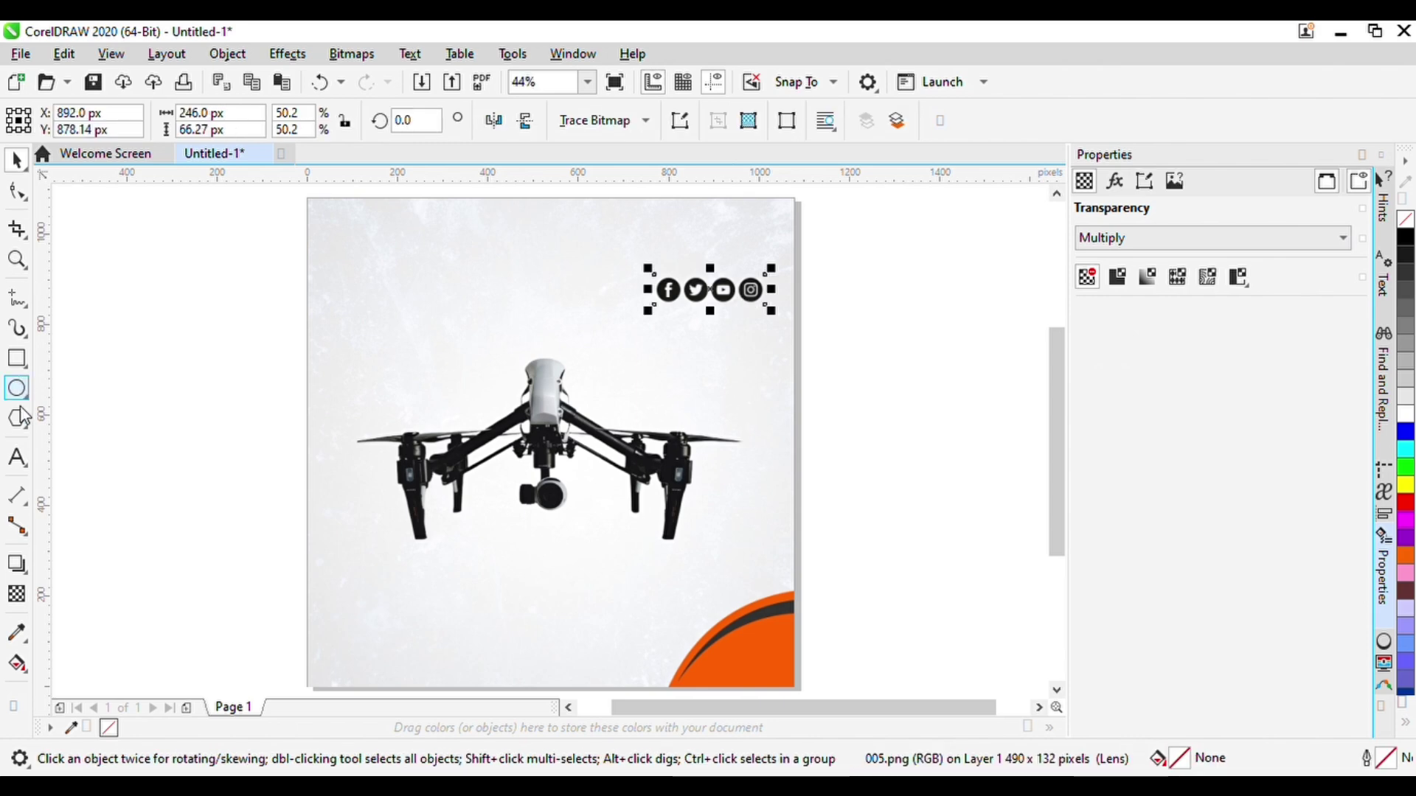
Add the artistic text "Follow Us Now" above the drone
key("F8")
left_click(328, 350)
type("Follow")
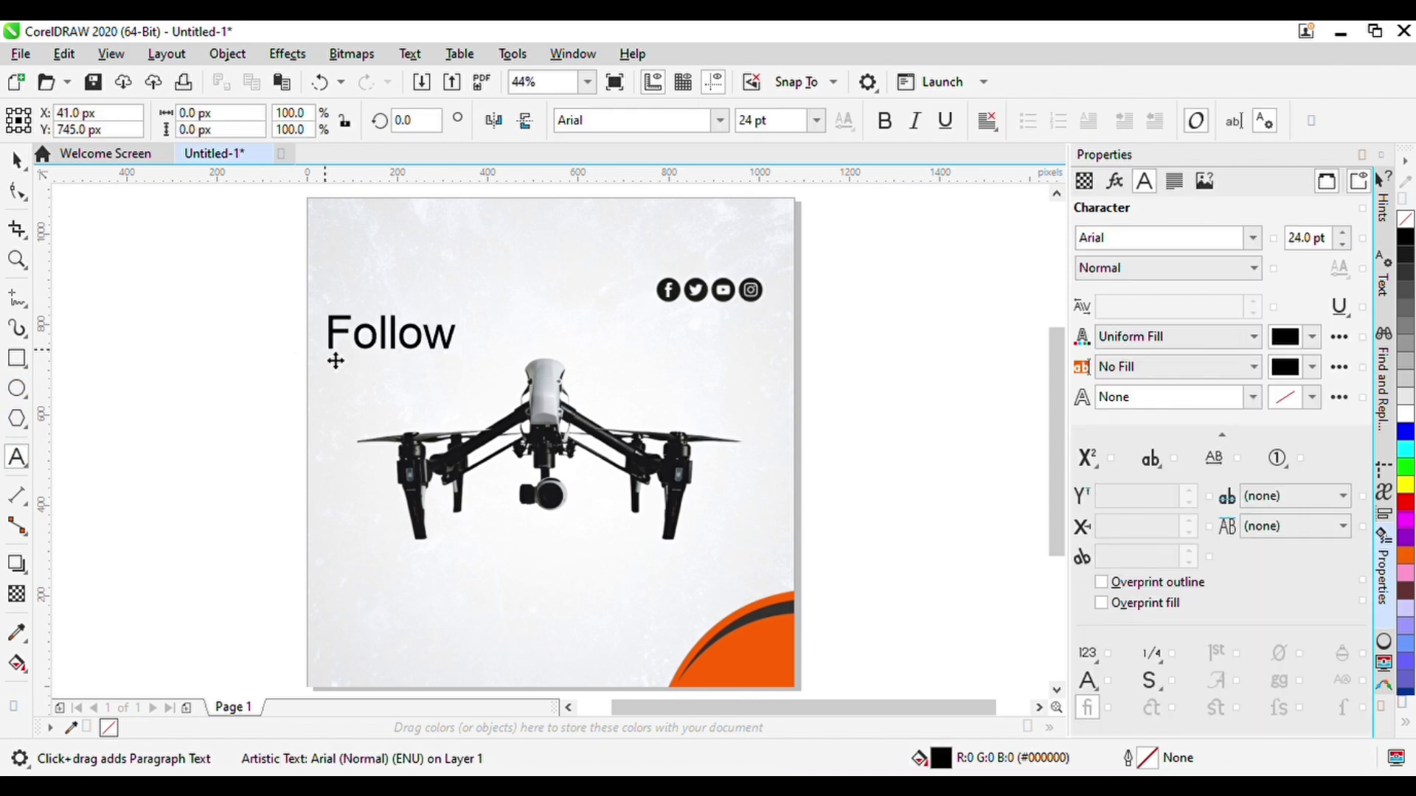
type(" Us Now")
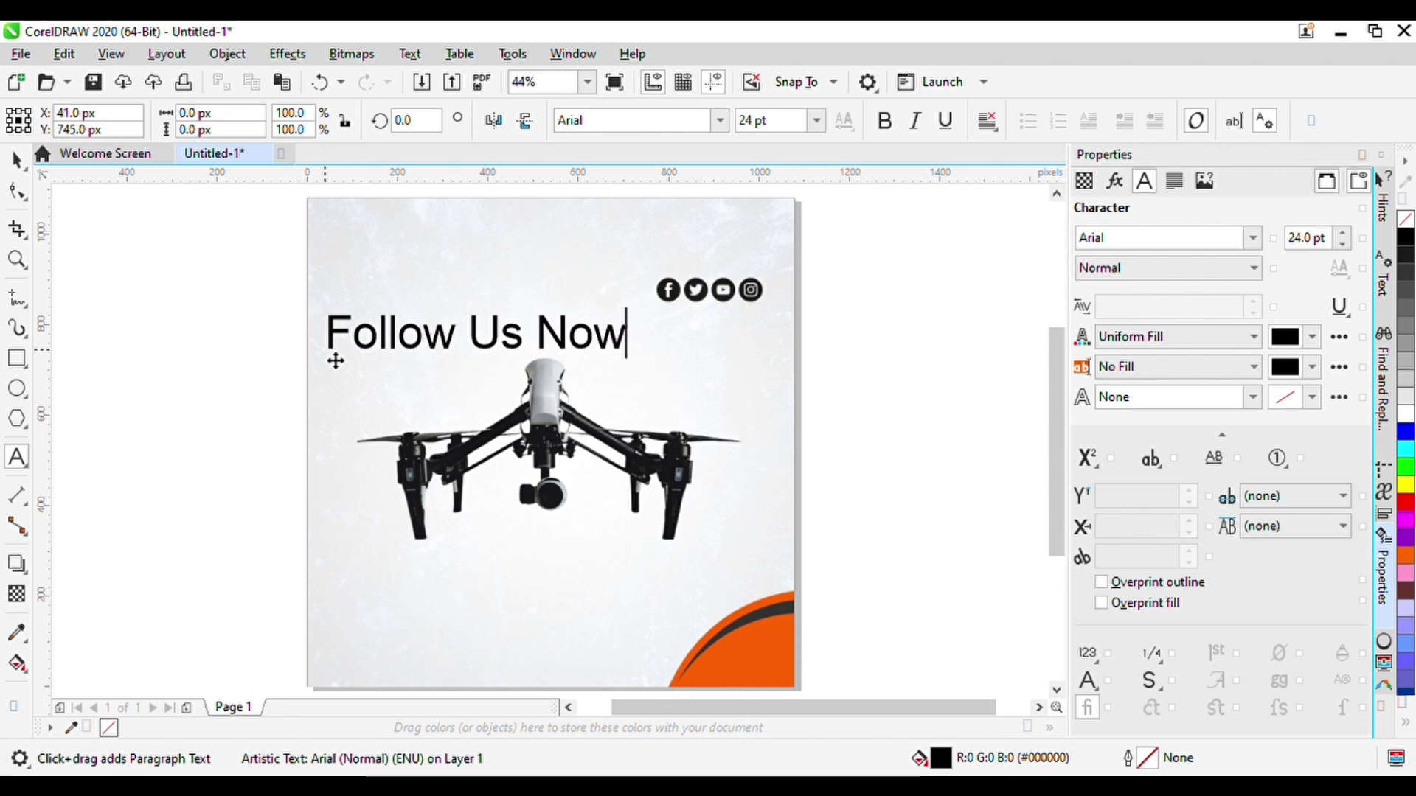
Convert the whole "Follow Us Now" text to uppercase
left_click(17, 161)
double_click(504, 336)
key("ctrl+a")
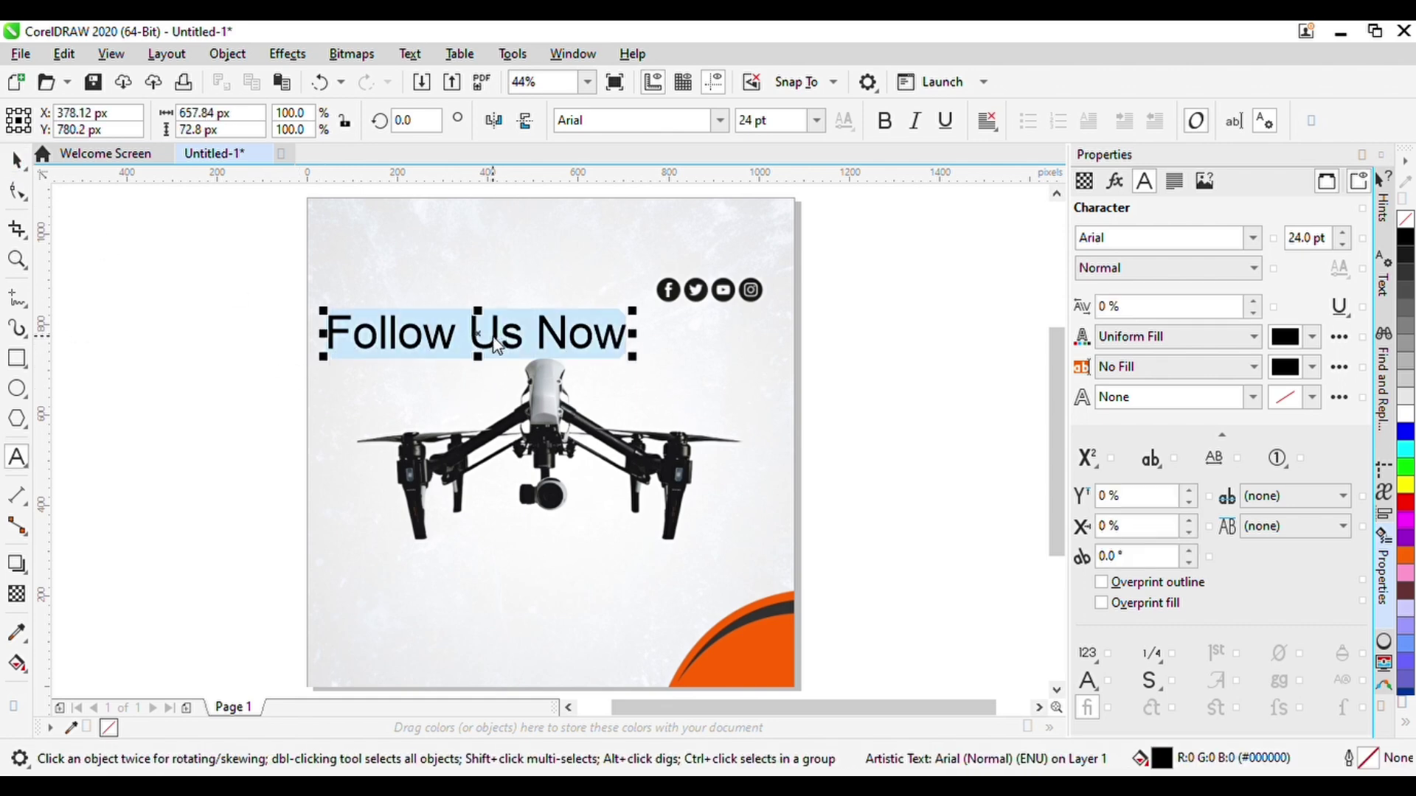
key("shift+F3")
left_click(791, 462)
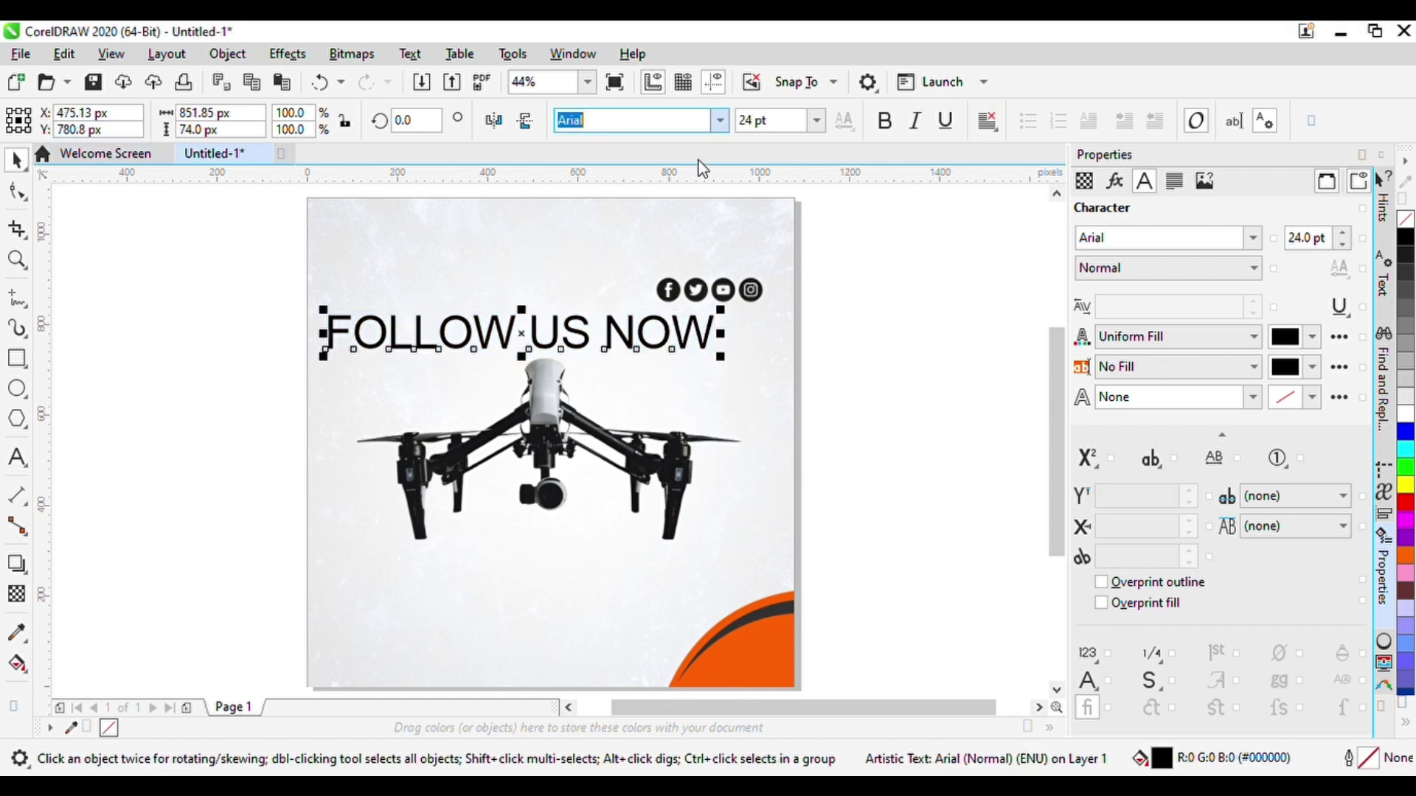
Change FOLLOW US NOW to a bold condensed font and fit it, reduced in size, centred just above the social icons
left_click(684, 279)
left_click_drag(606, 315, 561, 345)
left_click(751, 293, "shift")
key("c")
key("Up")
key("Up")
Group the FOLLOW US NOW text with the social icons
left_click_drag(848, 233, 470, 315)
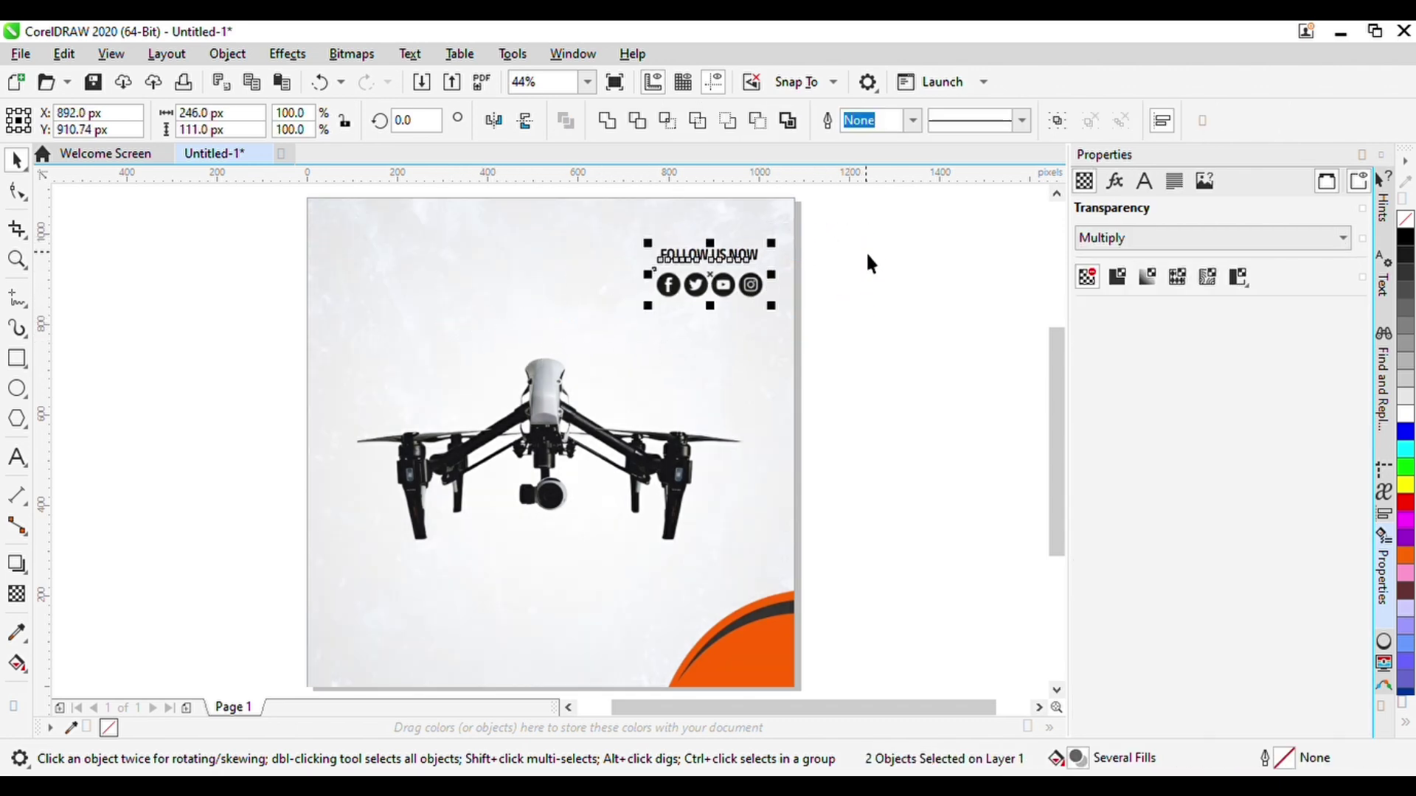
left_click_drag(865, 254, 645, 344)
key("Up")
key("ctrl+g")
Move the FOLLOW US NOW group into the page's upper-right corner and scale it to about 222 px wide
key("Up")
key("Up")
key("Up")
key("Up")
key("Up")
key("Up")
key("Up")
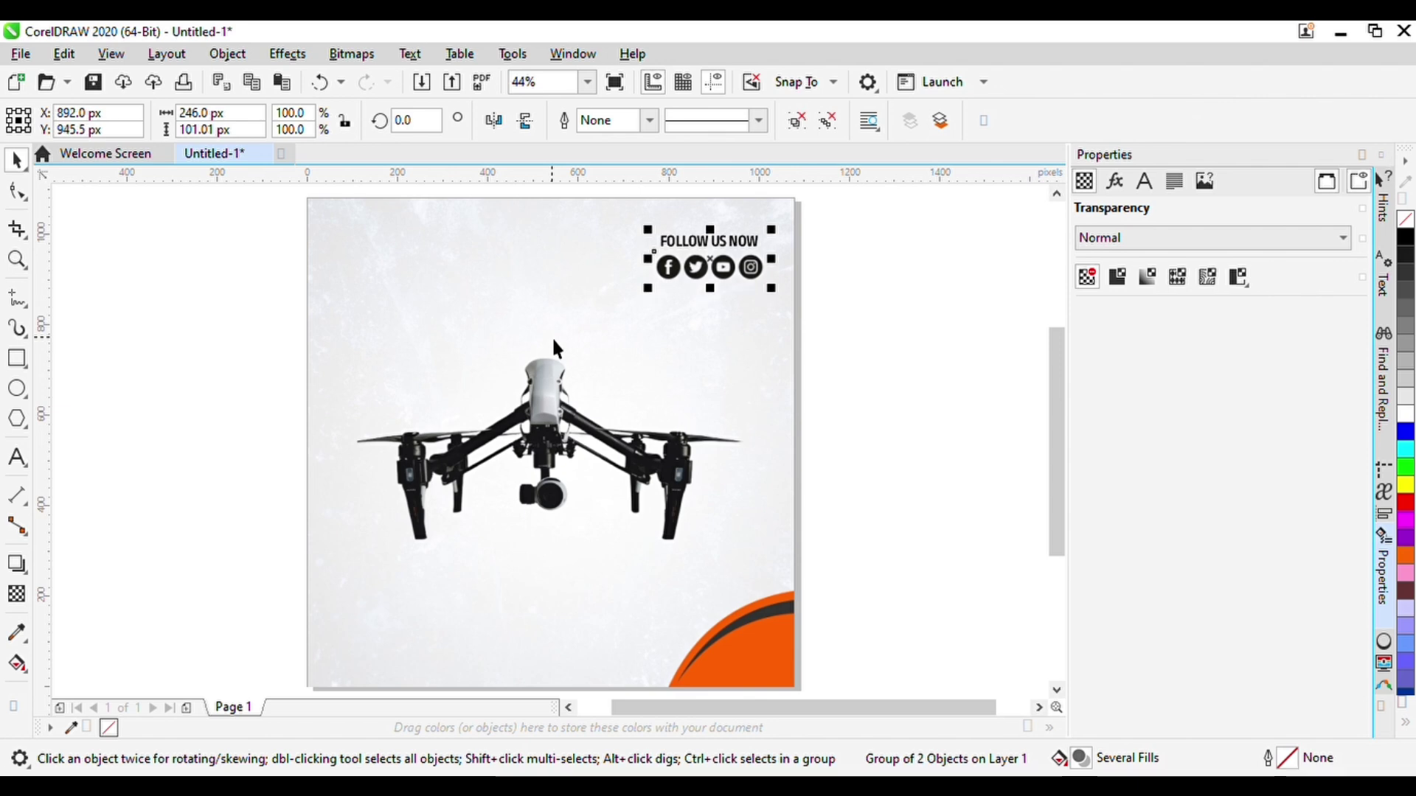
key("Right")
key("Right")
key("Right")
left_click_drag(784, 211, 774, 215)
key("Up")
key("Right")
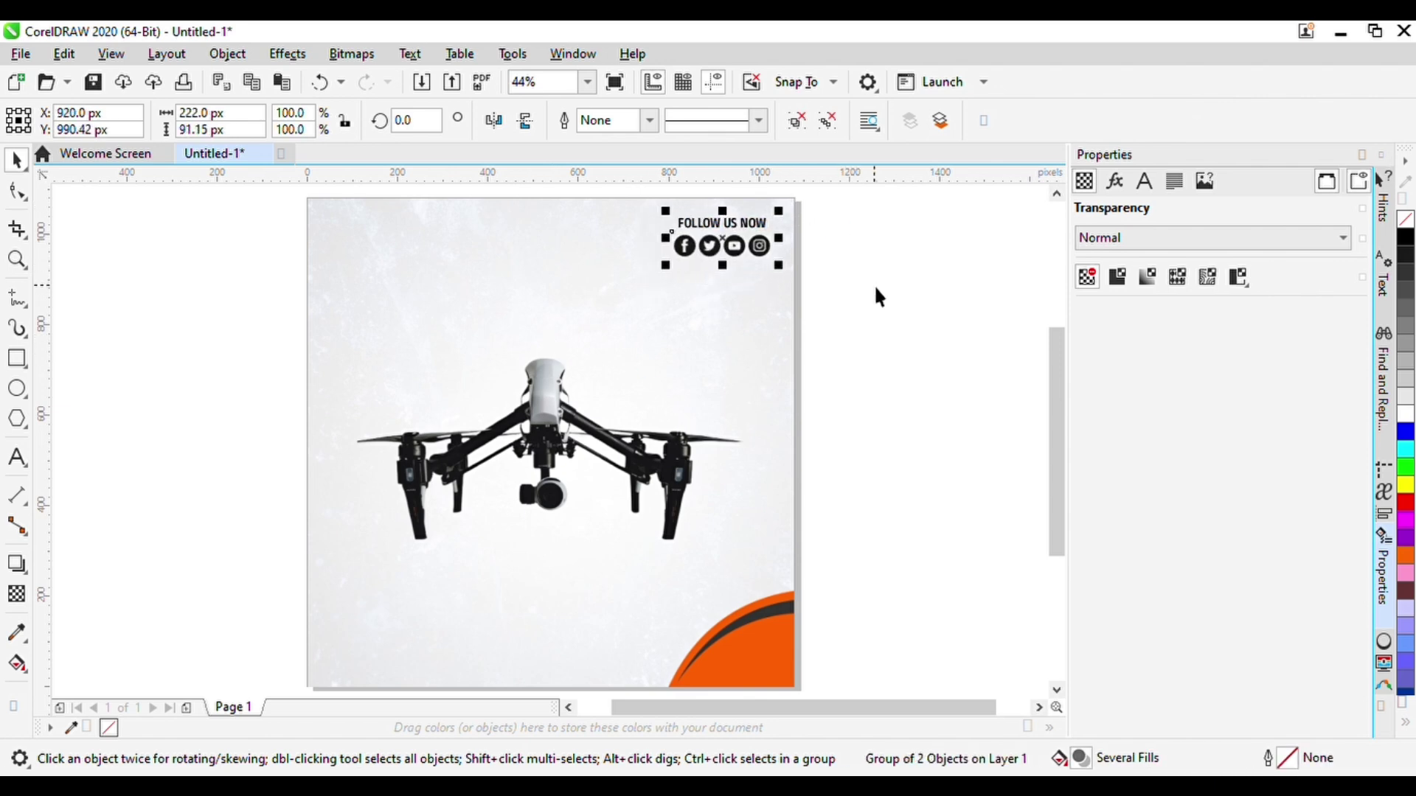
key("Up")
key("Down")
left_click(881, 308)
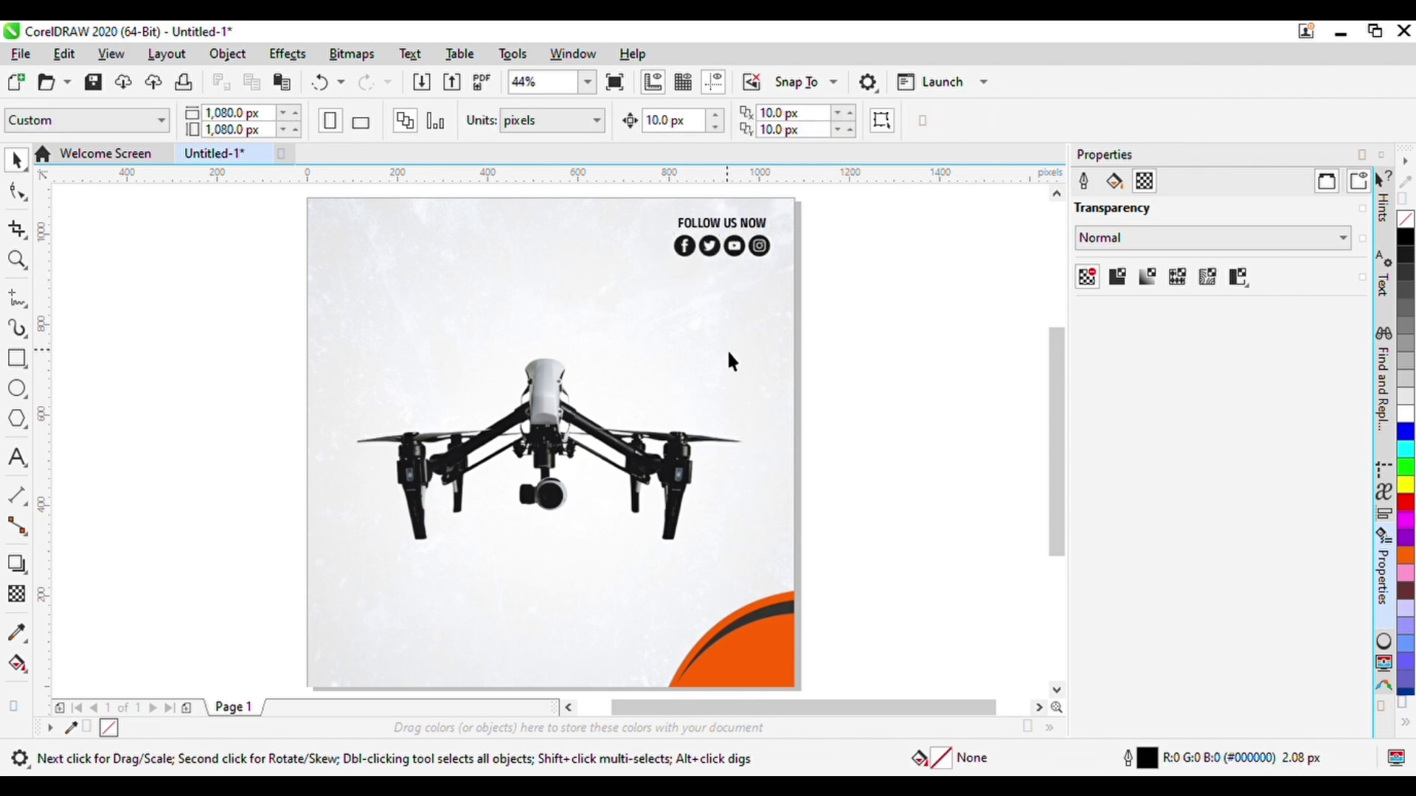
Add the text "Black Friday" above the drone and set its font to Anek Gujarati SemiCondensed ExtraBold
left_click(17, 457)
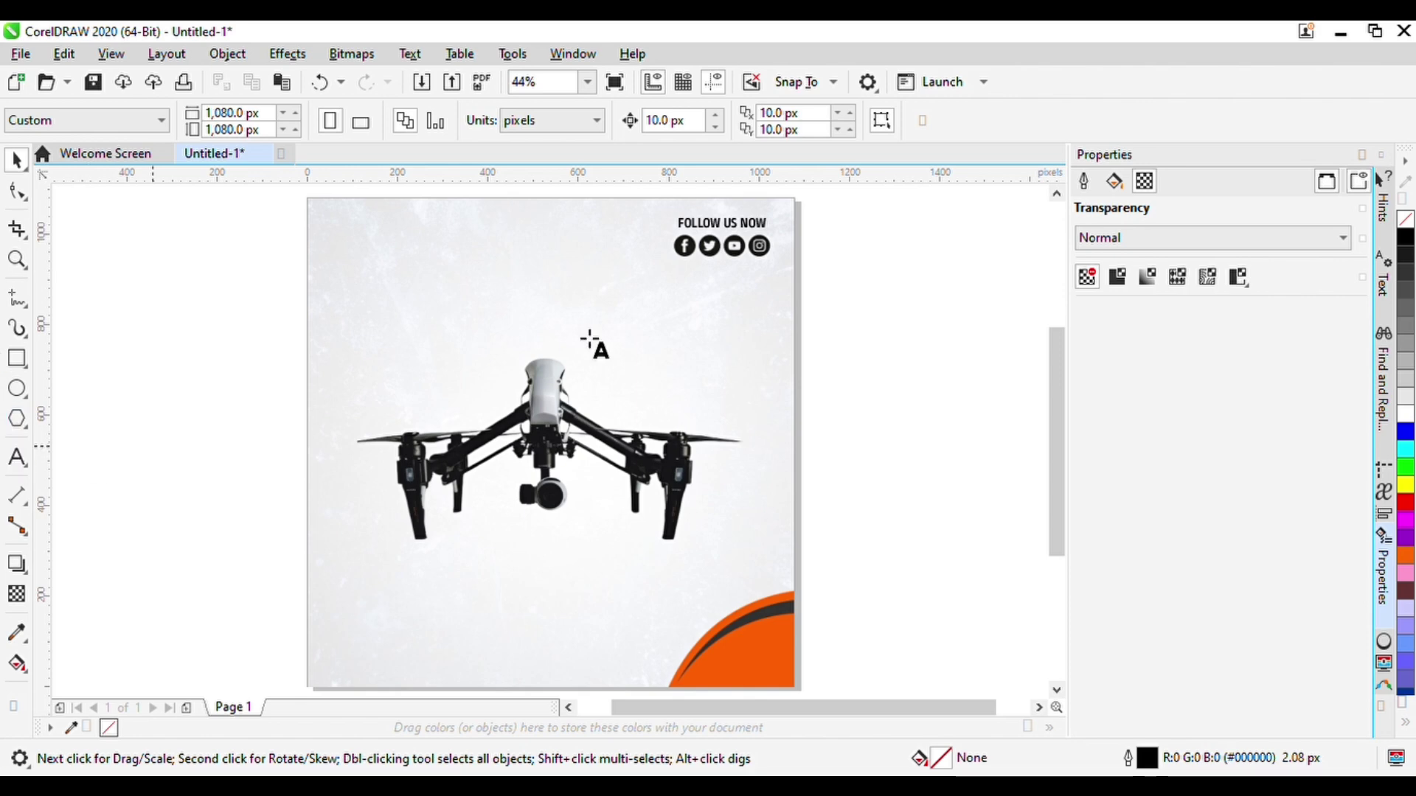
left_click(448, 317)
type("BI")
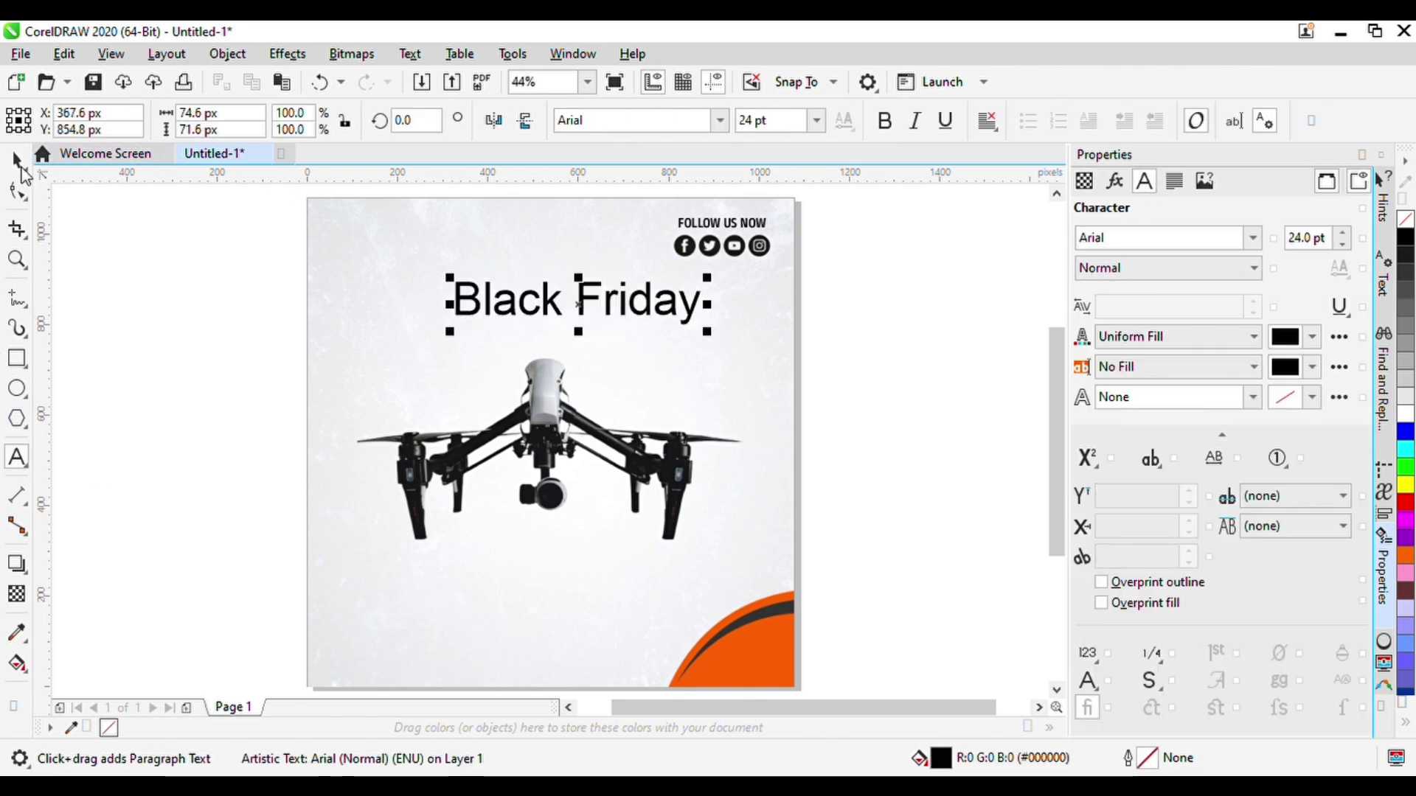
left_click(25, 175)
left_click(719, 121)
left_click(626, 322)
Convert the whole "Black Friday" headline to uppercase
double_click(622, 320)
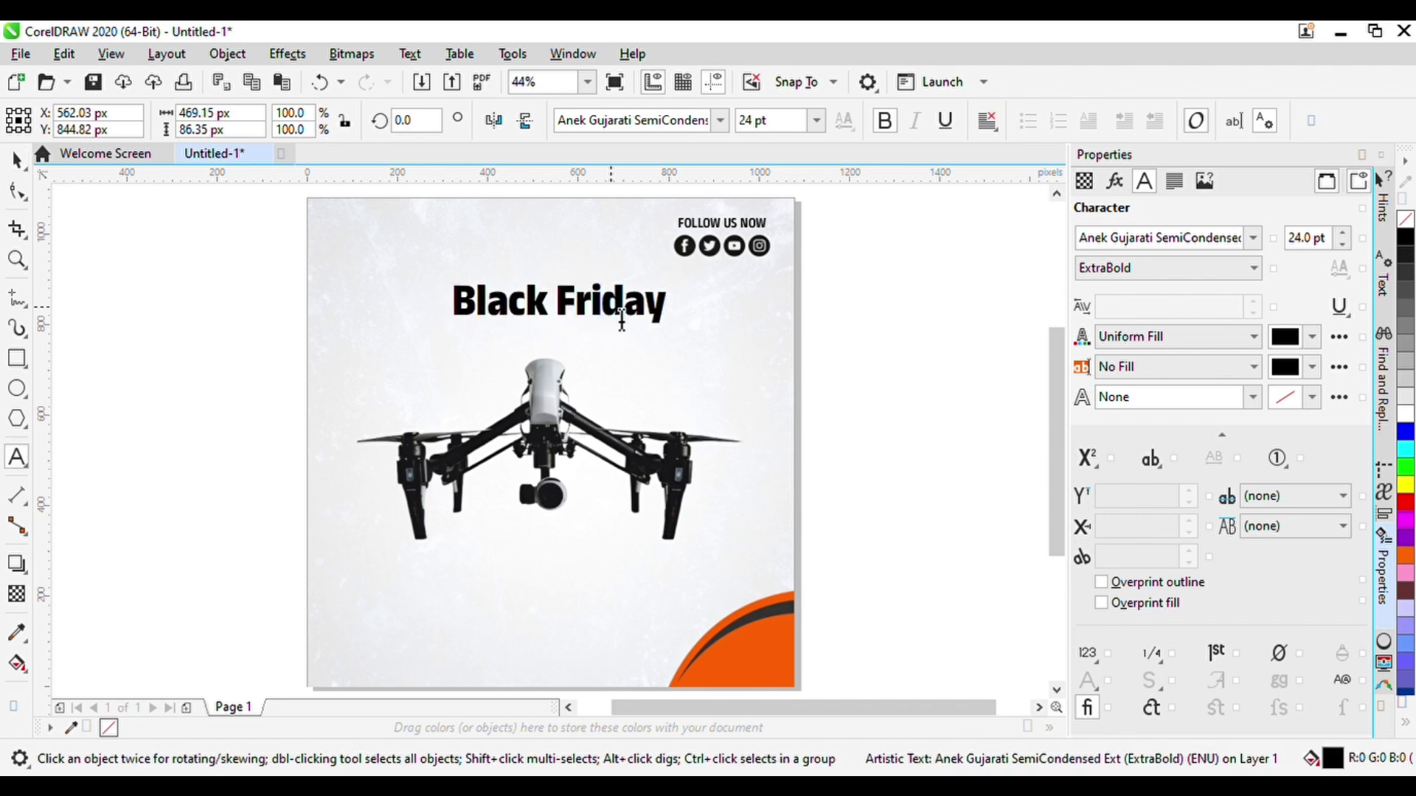
key("ctrl+a")
key("shift+F3")
left_click(695, 386)
left_click(921, 411)
left_click(17, 160)
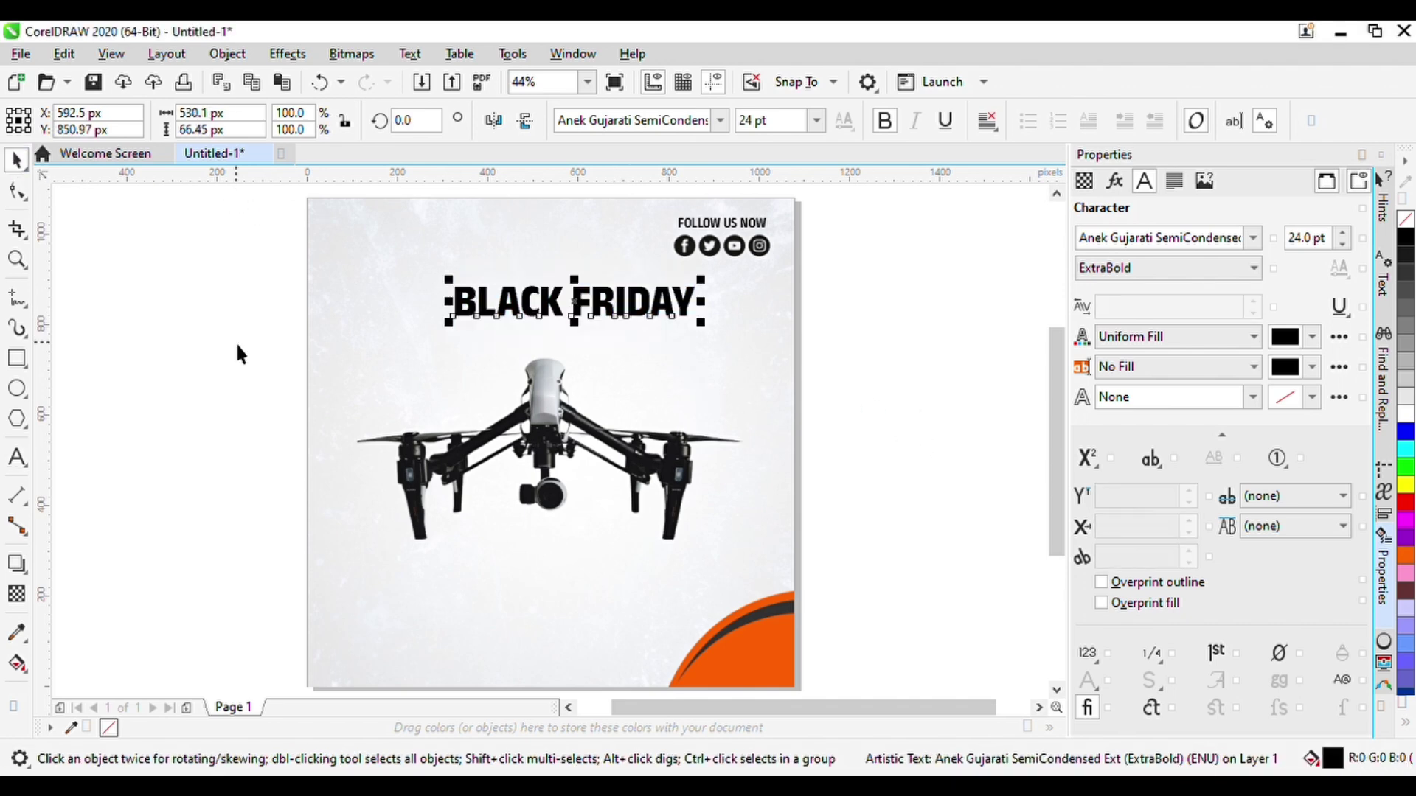
Break the BLACK FRIDAY headline into two lines before FRIDAY and tighten the line spacing
left_click(238, 354)
double_click(580, 307)
key("Return")
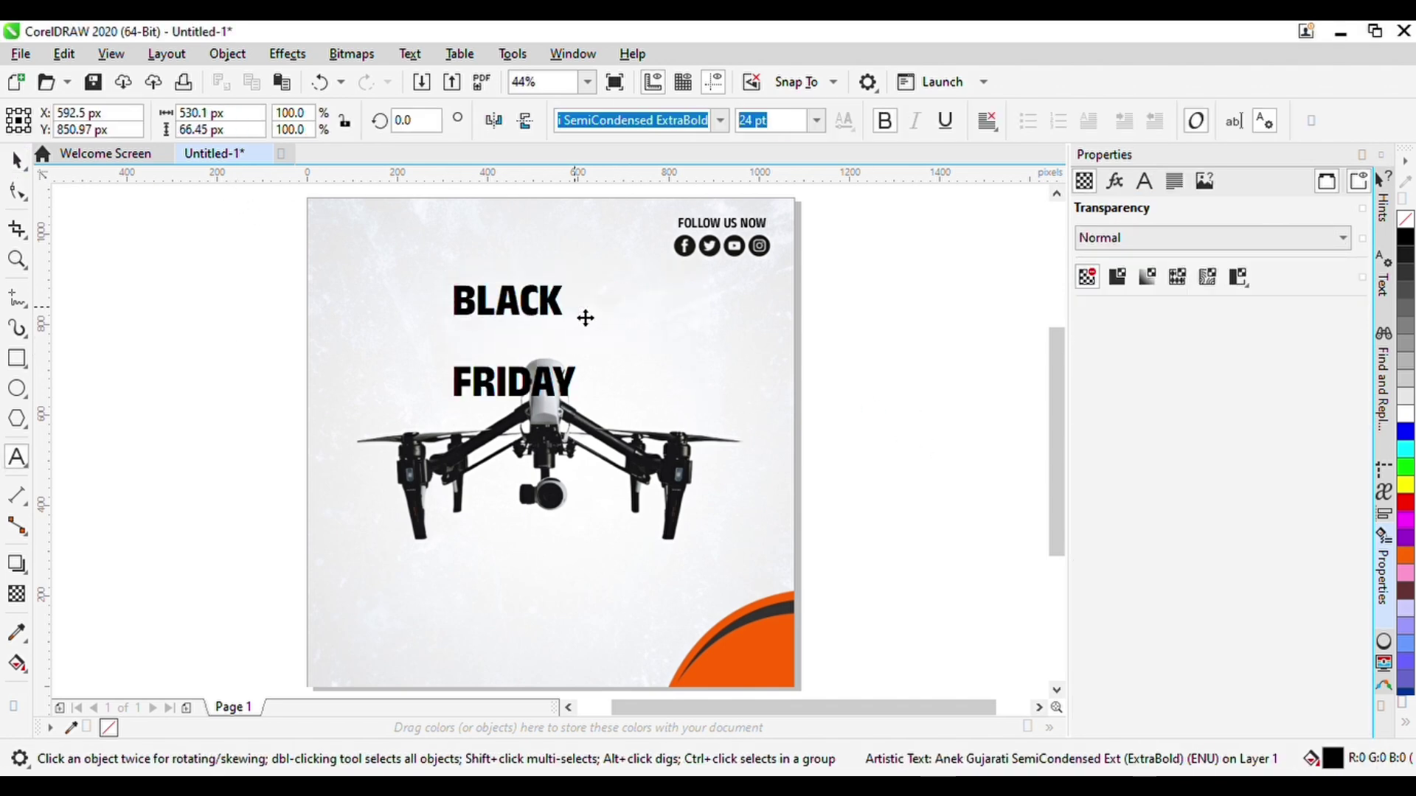
left_click(17, 160)
left_click(17, 191)
left_click_drag(447, 403, 449, 358)
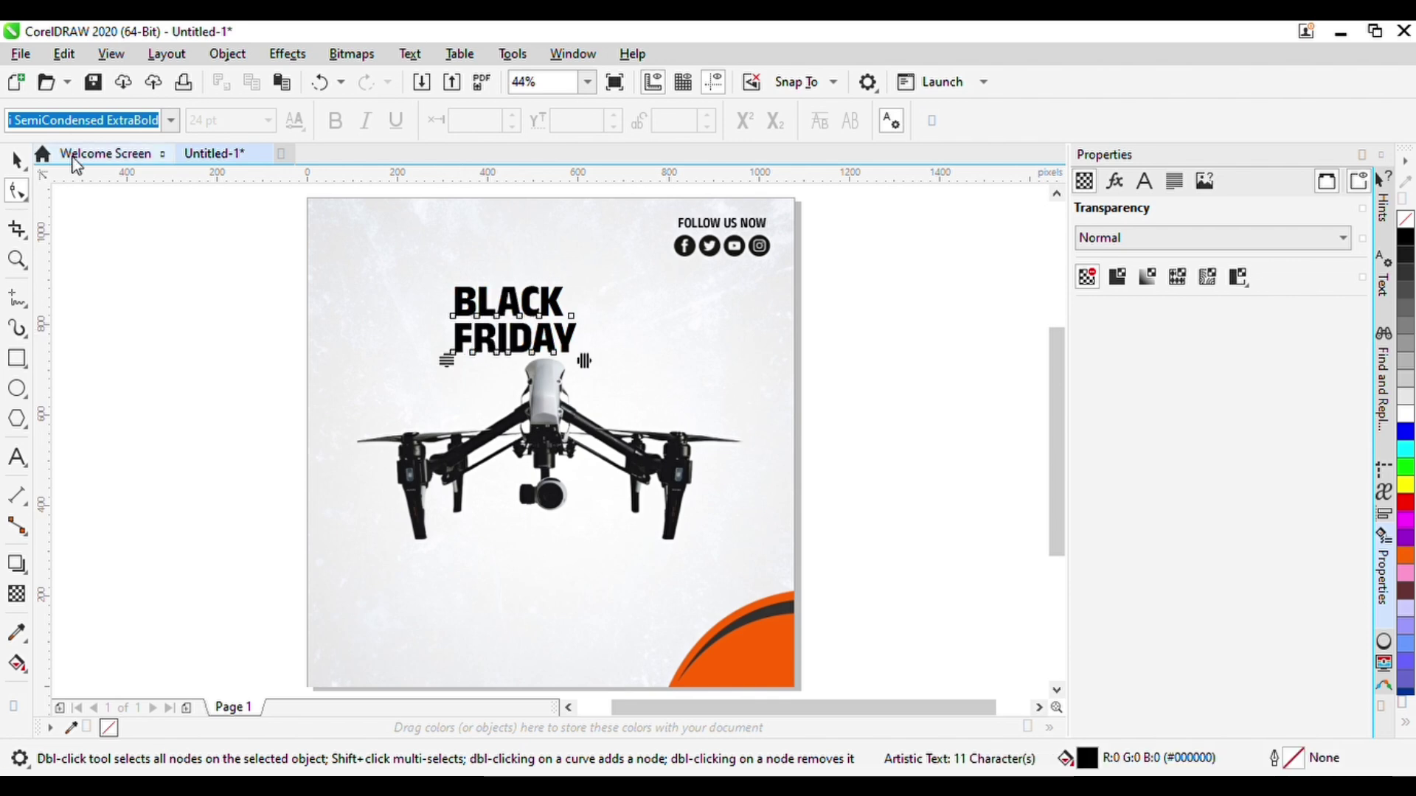
left_click(17, 160)
Move the drone image down to leave room beneath the headline
left_click(572, 416)
key("Down")
key("Down")
key("Down")
key("Down")
key("Down")
key("Down")
key("Down")
key("Down")
key("Down")
key("Down")
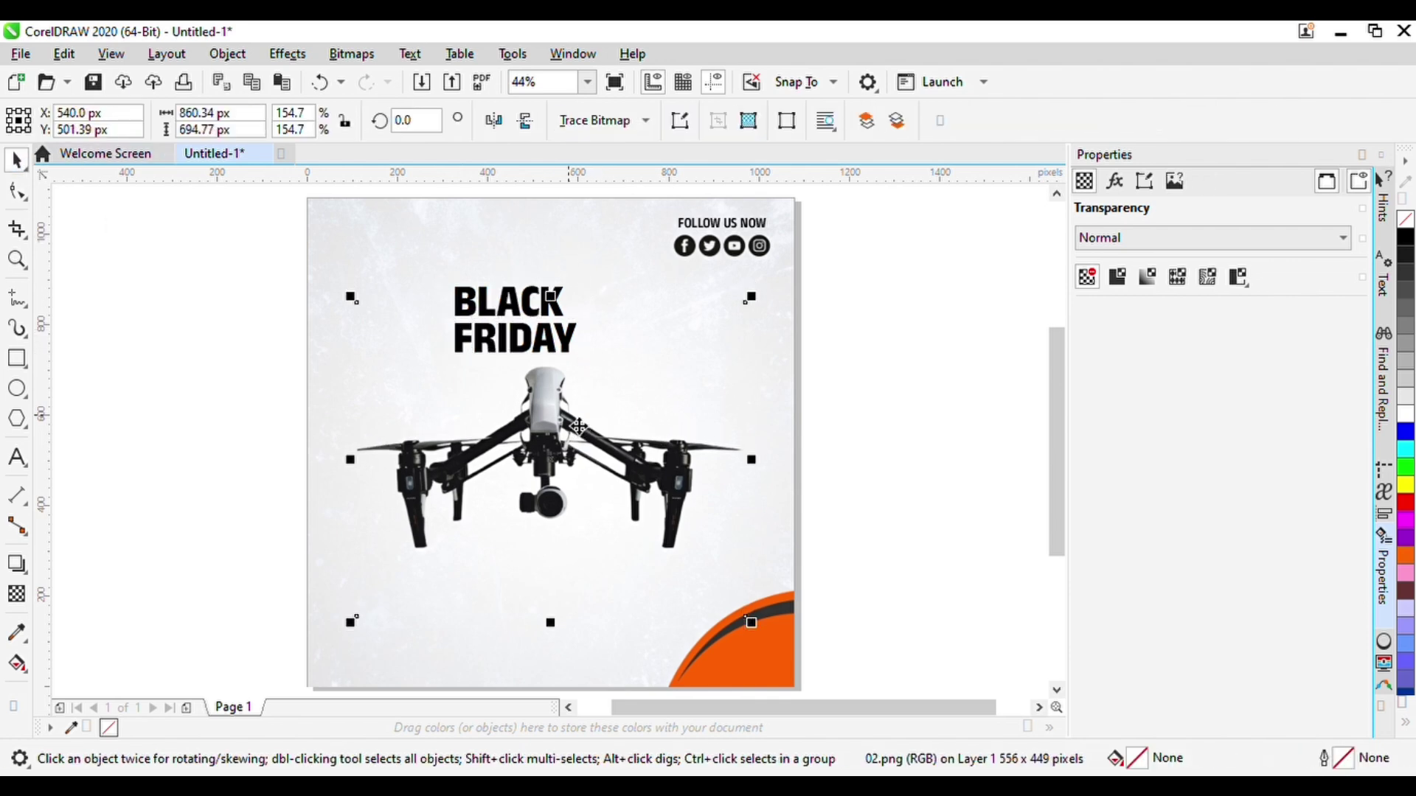
Enlarge the centre-aligned BLACK FRIDAY headline to about 469 px wide and centre it horizontally on the background
left_click(557, 309)
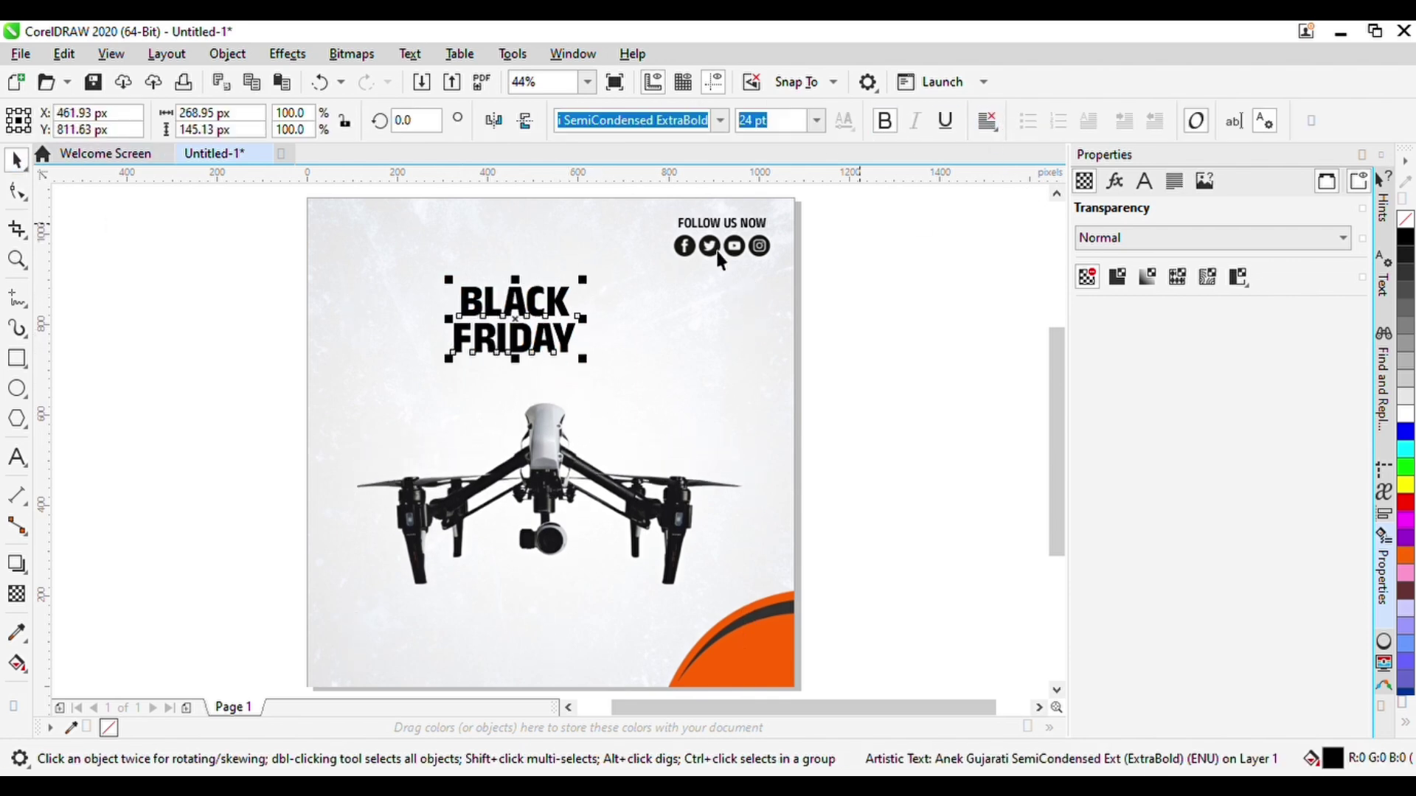
left_click_drag(585, 280, 745, 309)
left_click(746, 308, "shift")
key("c")
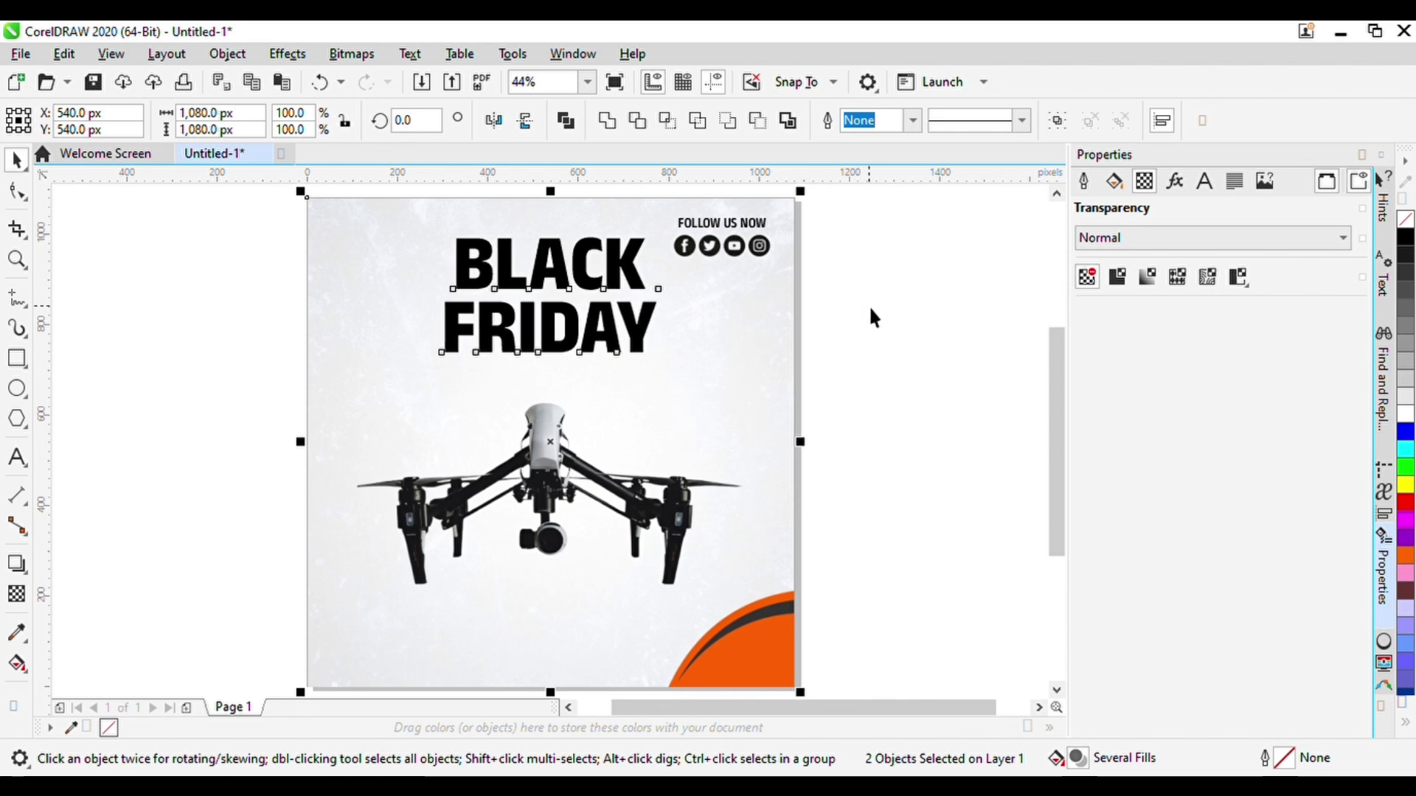
left_click(869, 304)
Move the enlarged BLACK FRIDAY headline slightly down
left_click(646, 328)
key("Down")
key("Down")
key("Down")
key("Down")
Centre the drone image horizontally and vertically on the background
left_click(673, 533)
left_click(711, 287, "shift")
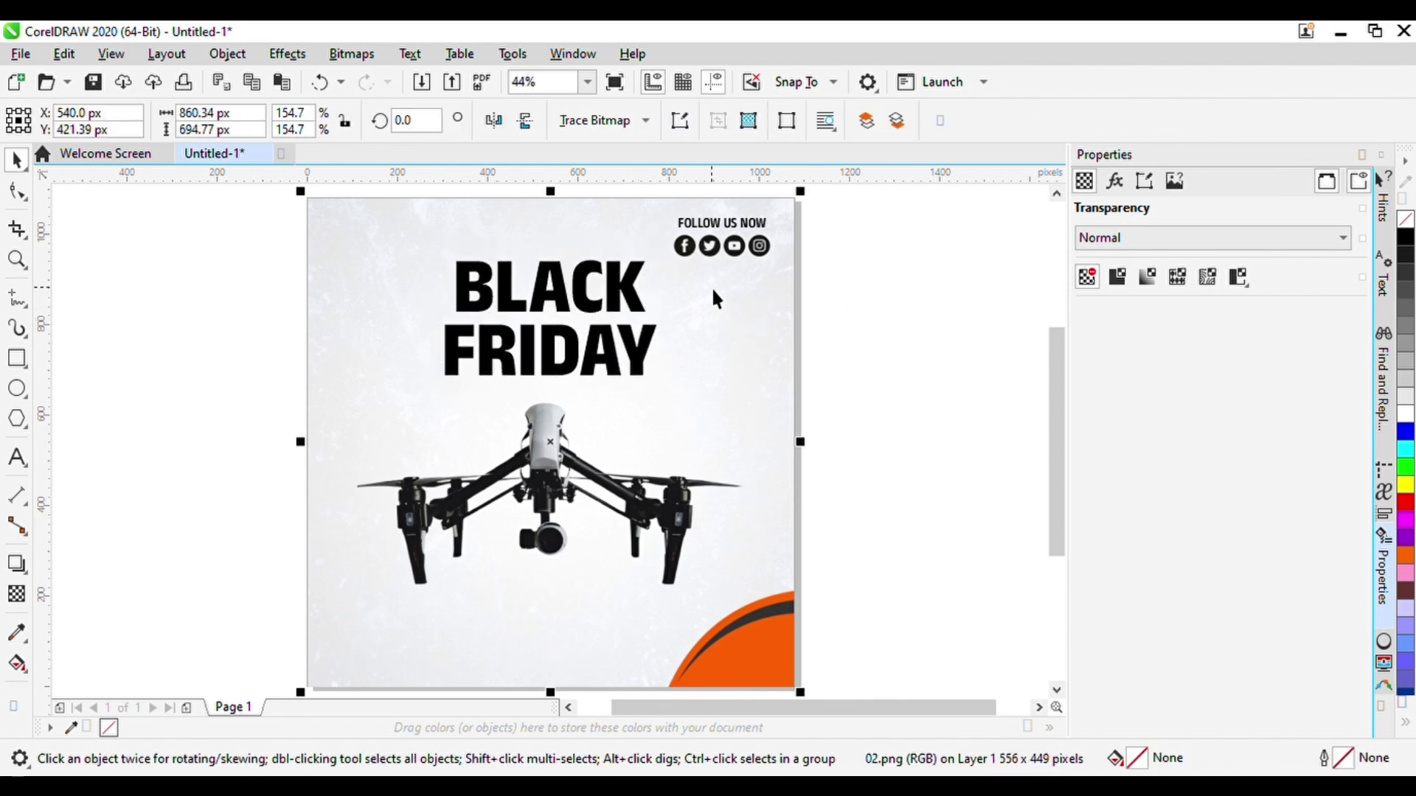
key("c")
key("c")
key("Escape")
left_click(677, 479)
left_click(638, 234, "shift")
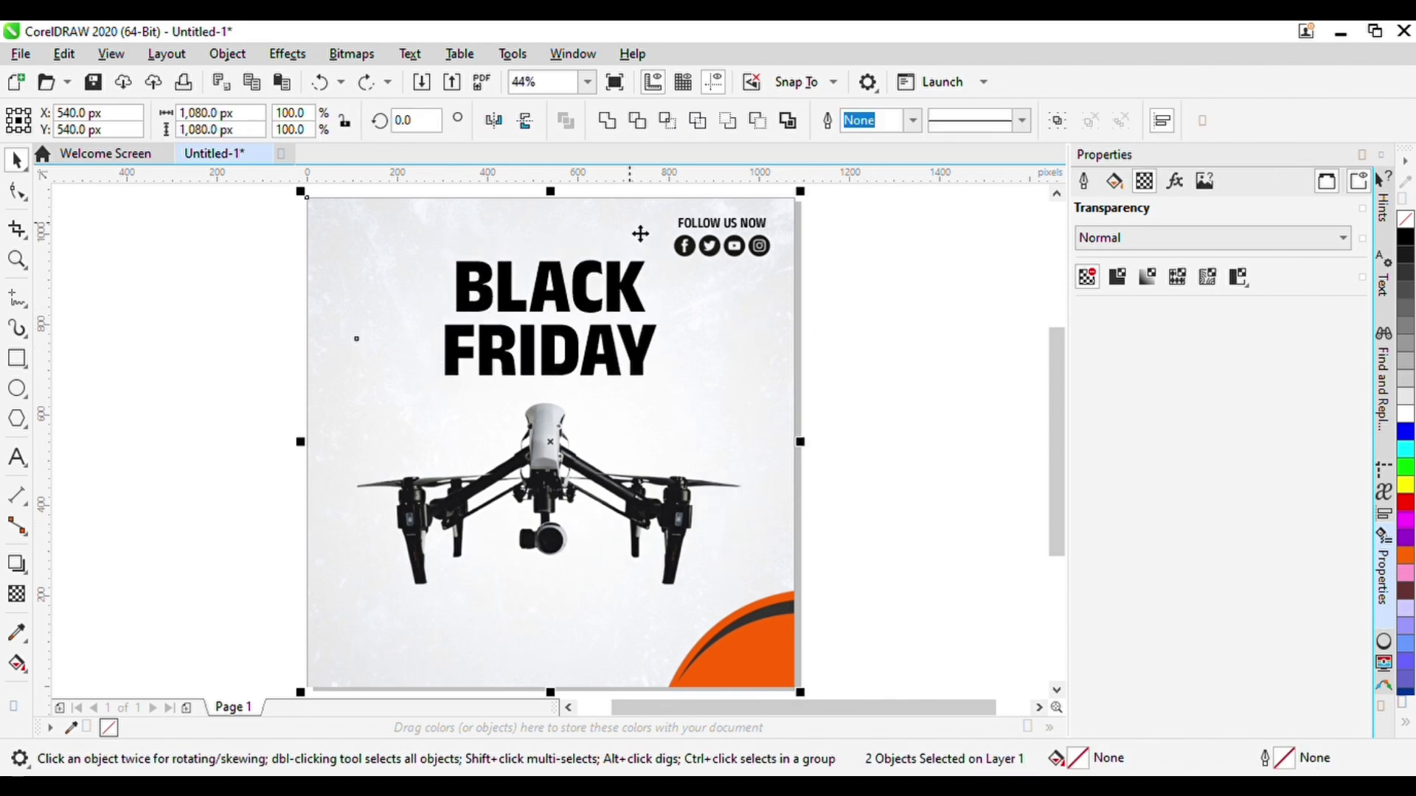
key("e")
key("Escape")
Move the centred drone image down until it sits just below the FRIDAY line
left_click(693, 491)
key("Down")
key("Down")
key("Down")
key("Down")
key("Down")
key("Down")
key("Down")
key("Down")
key("Down")
key("Down")
key("Down")
key("Down")
key("Down")
key("Down")
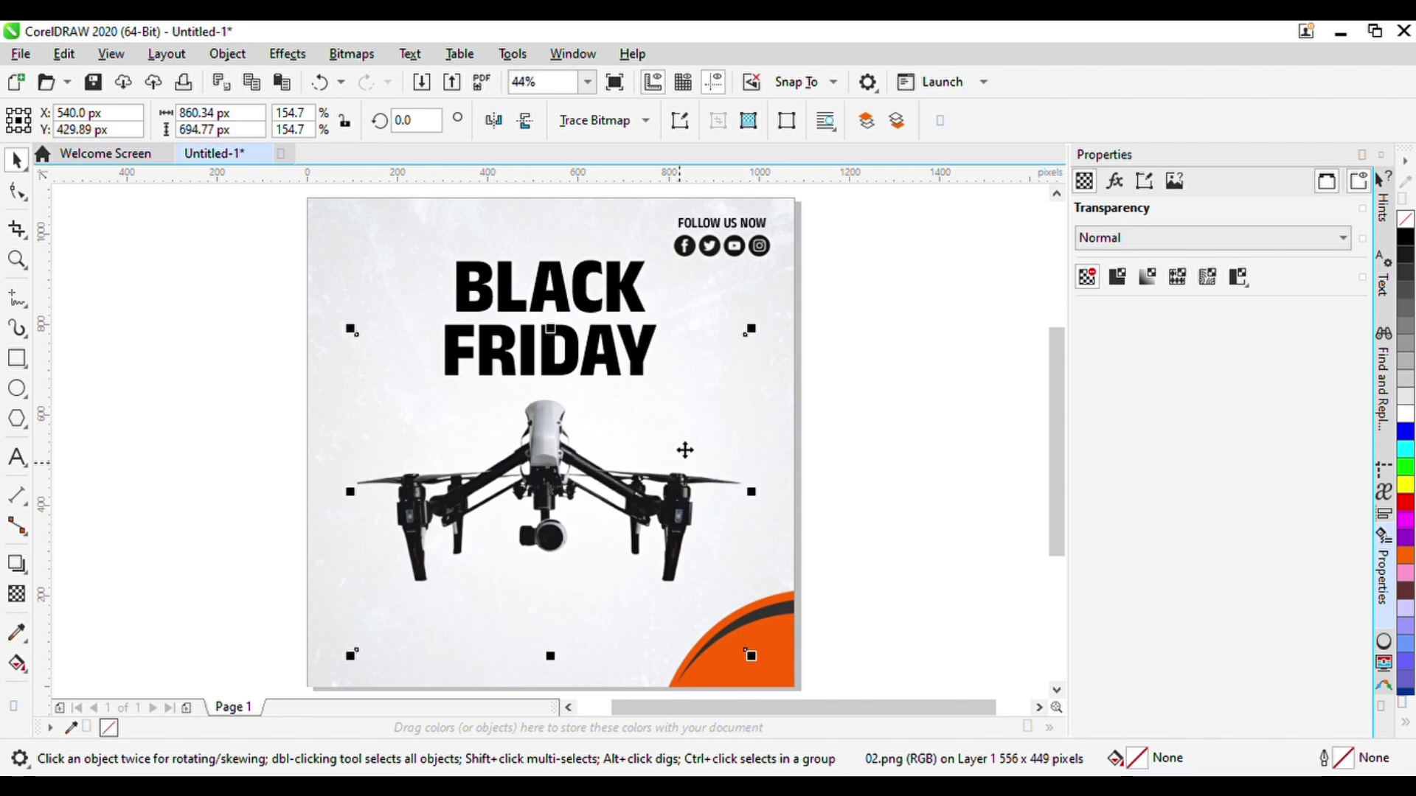
left_click(642, 294, "shift")
left_click(918, 322)
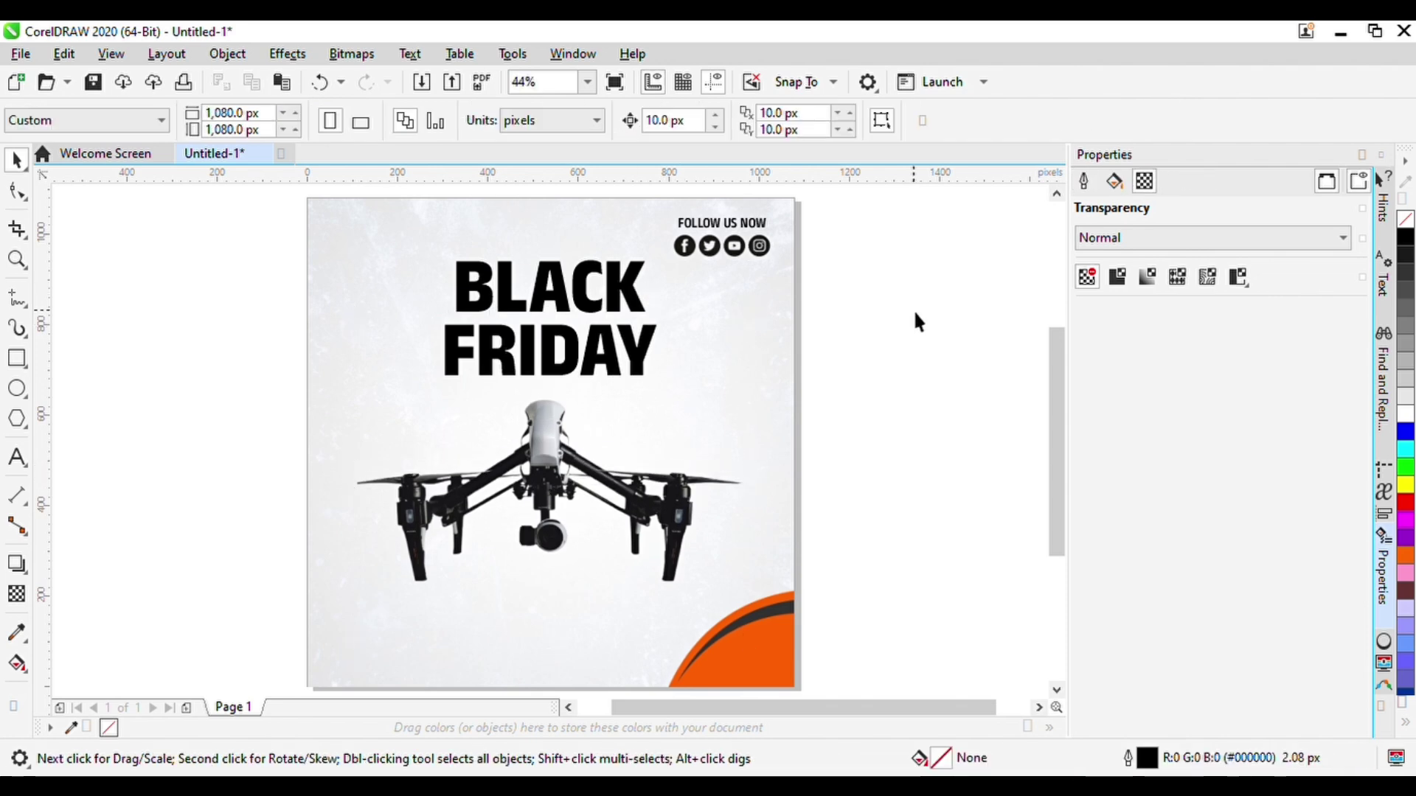
Fill the word FRIDAY in the headline with the orange of the corner shape
double_click(463, 361)
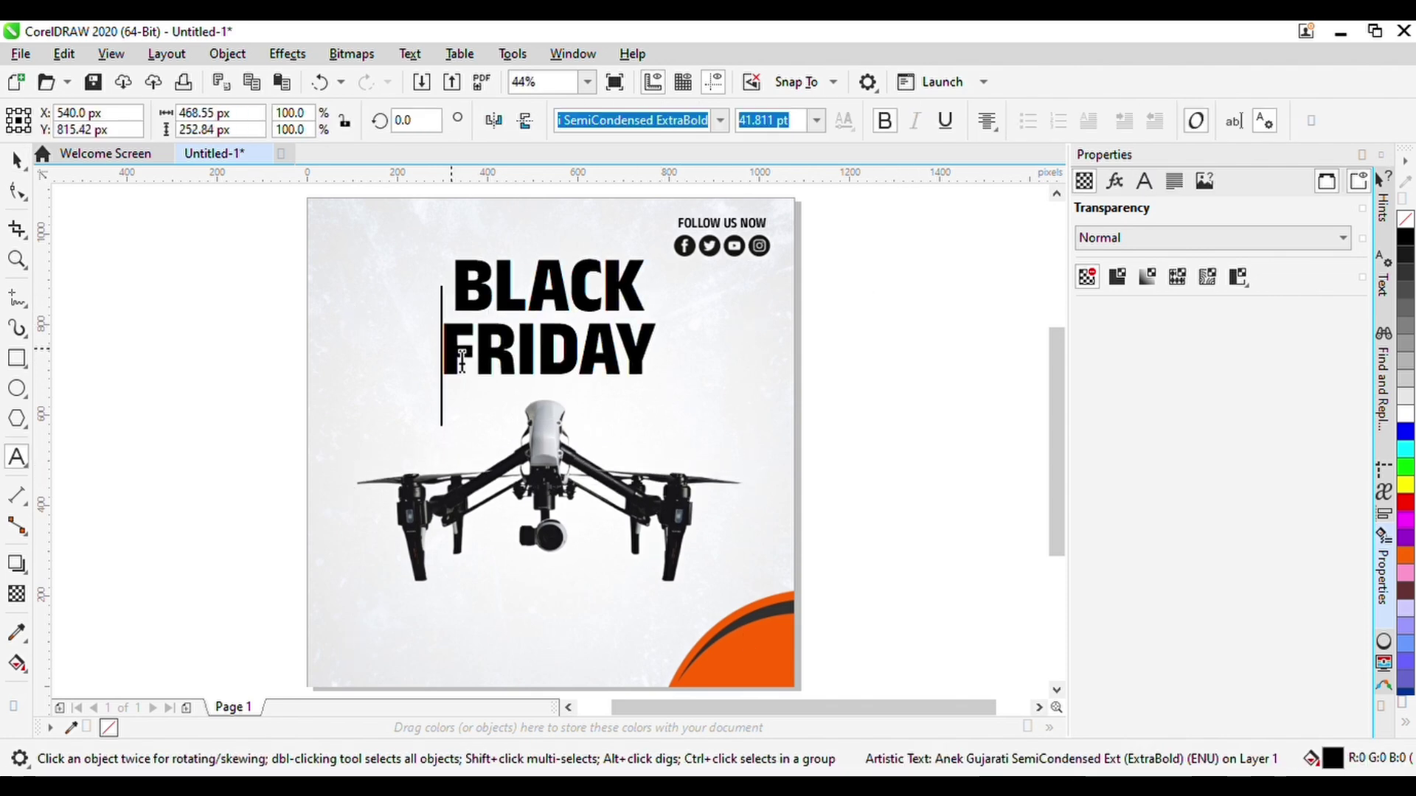
left_click(17, 160)
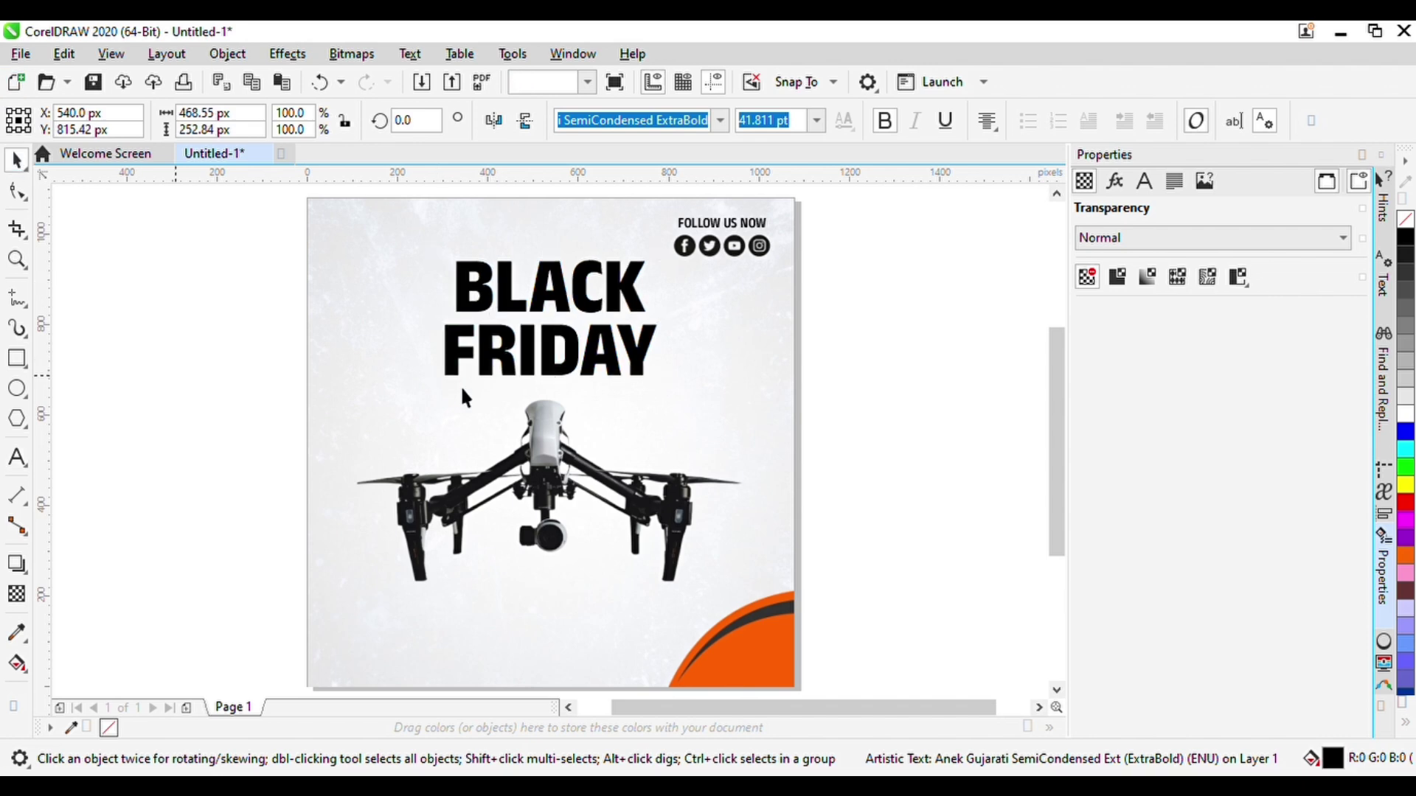
double_click(457, 368)
left_click_drag(455, 367, 655, 374)
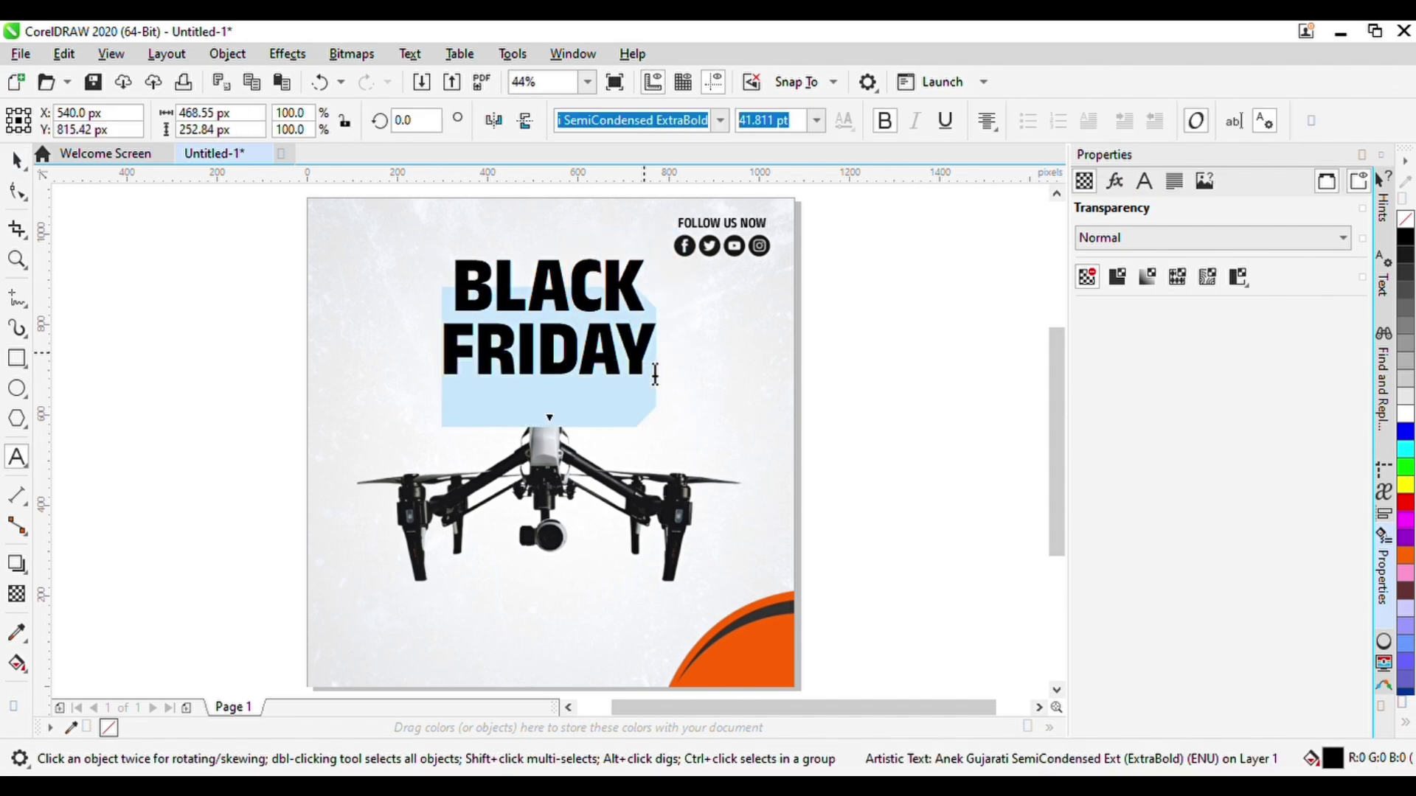
left_click(1150, 186)
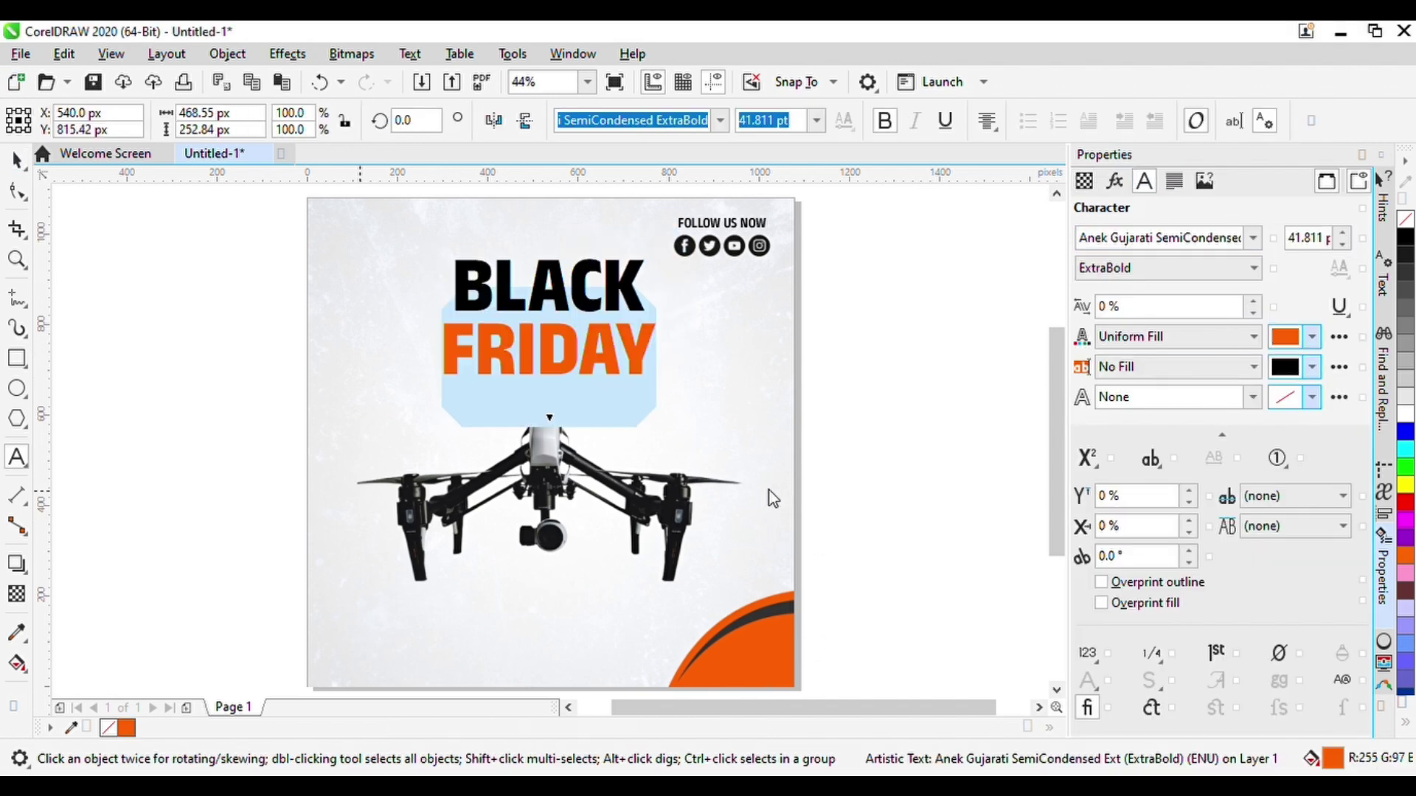
left_click(16, 159)
Reduce the BLACK FRIDAY headline slightly and nudge it back into place above the drone
key("Up")
key("Down")
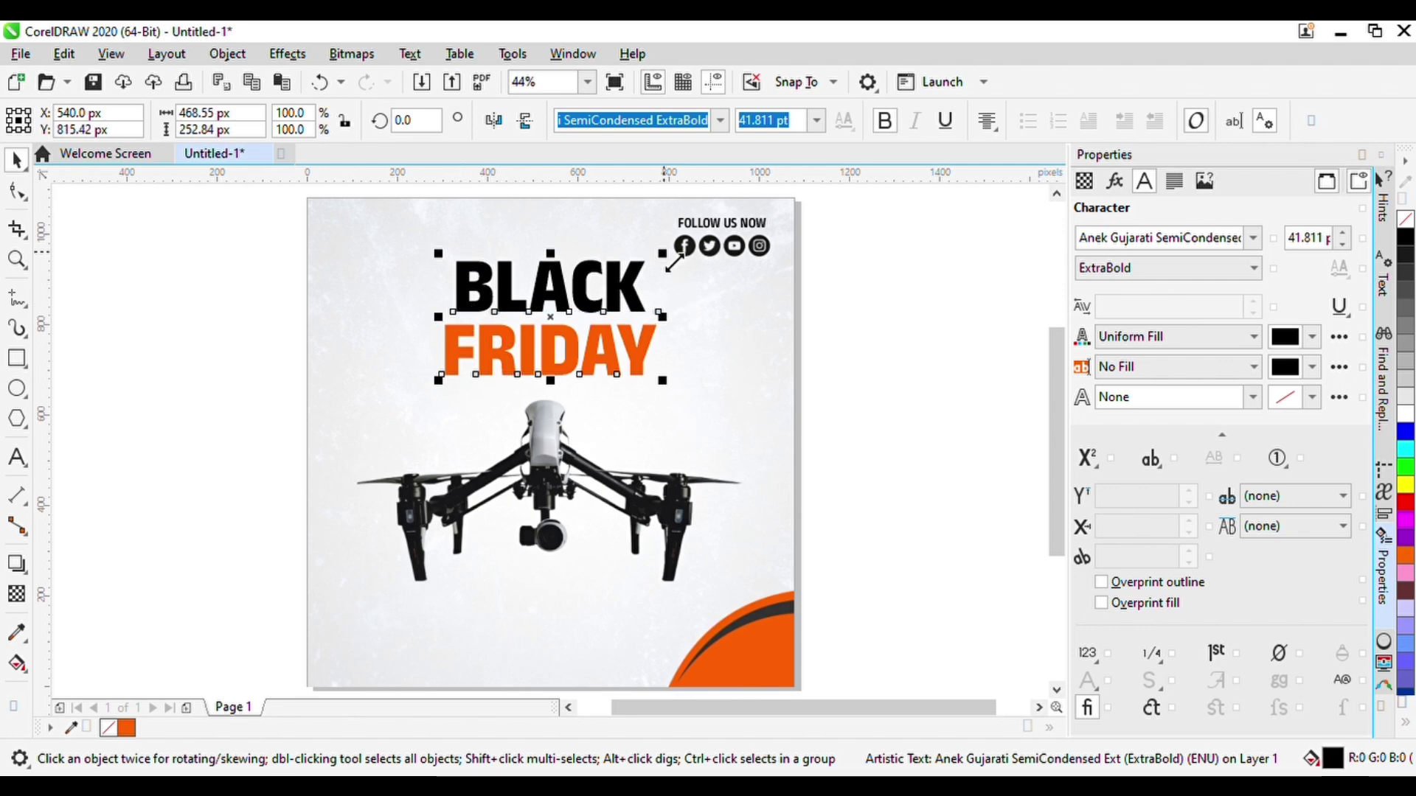
left_click_drag(662, 254, 650, 260)
key("Right")
key("Right")
key("Up")
Scale the drone image to about 821 px wide and move it slightly down
left_click(632, 478)
left_click_drag(752, 329, 743, 337)
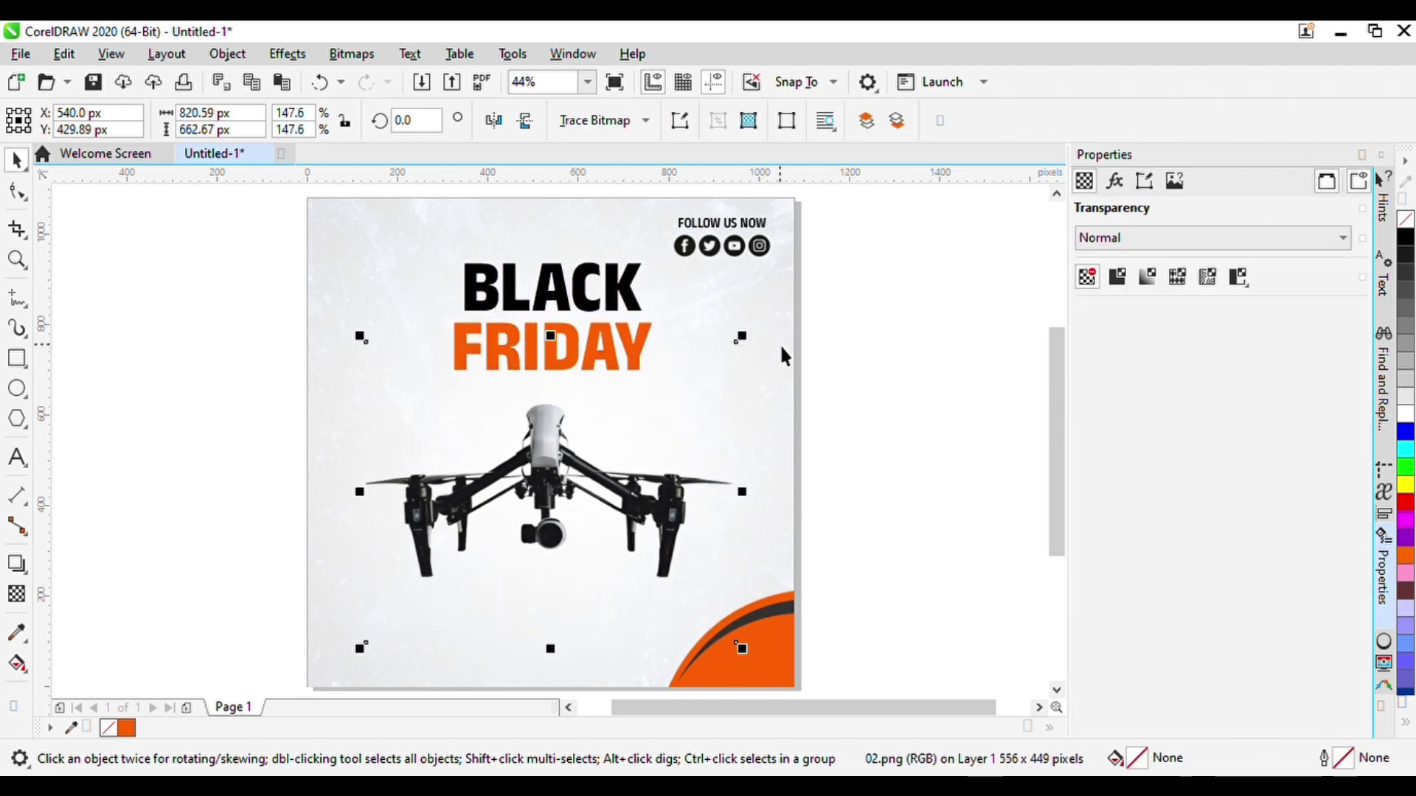
key("Down")
key("Down")
key("Down")
key("Down")
key("Down")
Enlarge the BLACK FRIDAY headline to about 466 px wide and move it slightly down
left_click(615, 347)
left_click_drag(659, 377, 666, 382)
key("Down")
key("Down")
Add a drop shadow drawn across the BLACK FRIDAY headline
left_click(16, 565)
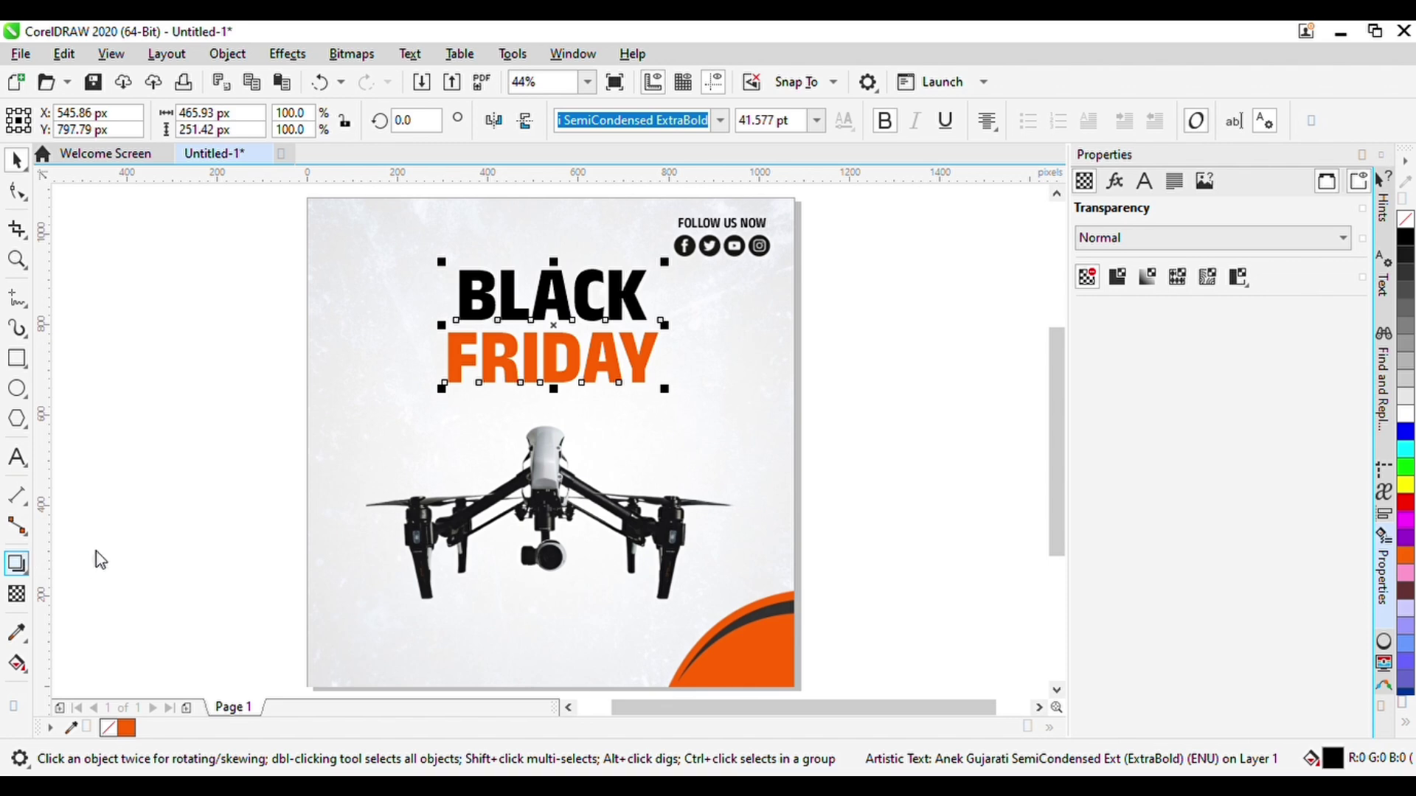
left_click_drag(452, 363, 655, 319)
scroll(663, 323, "up", 3)
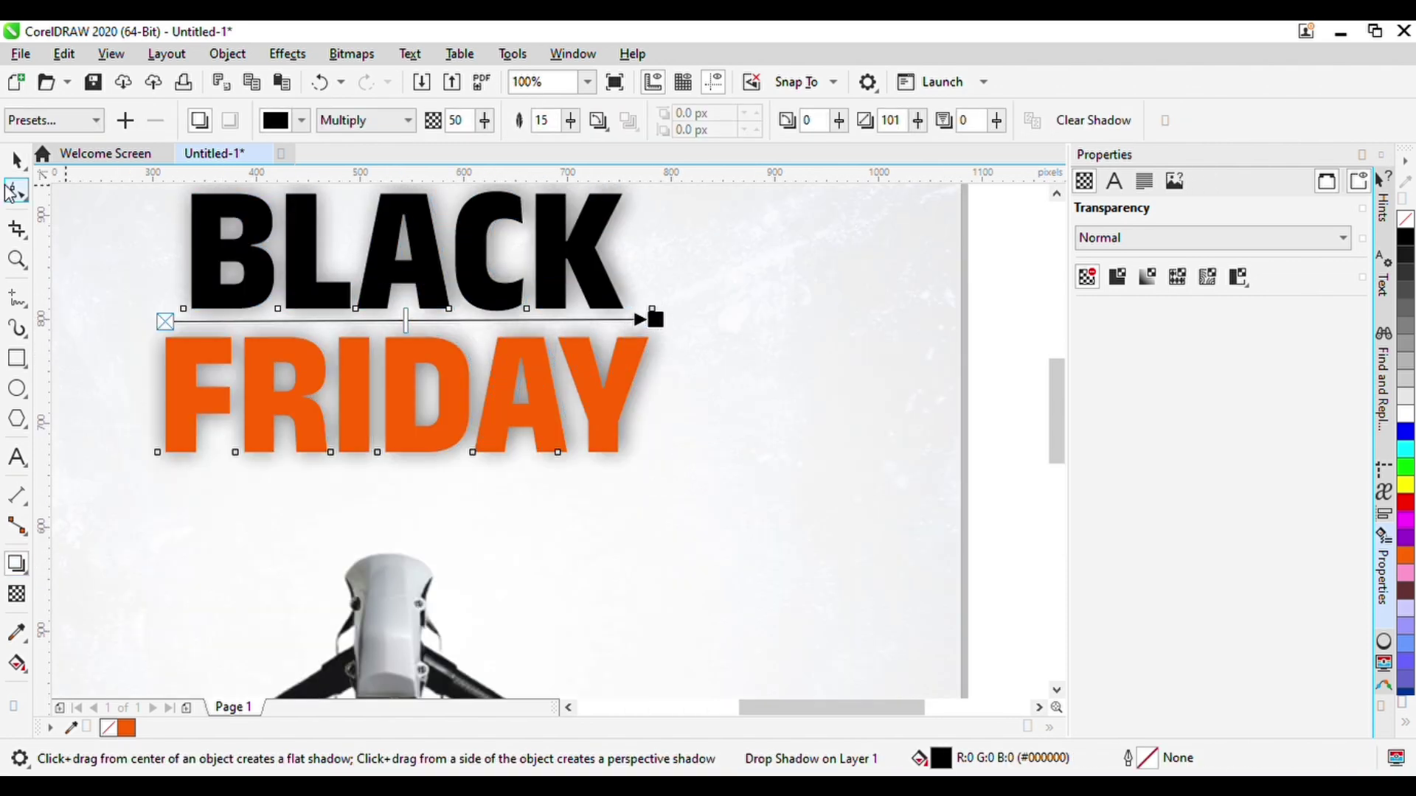
left_click(16, 160)
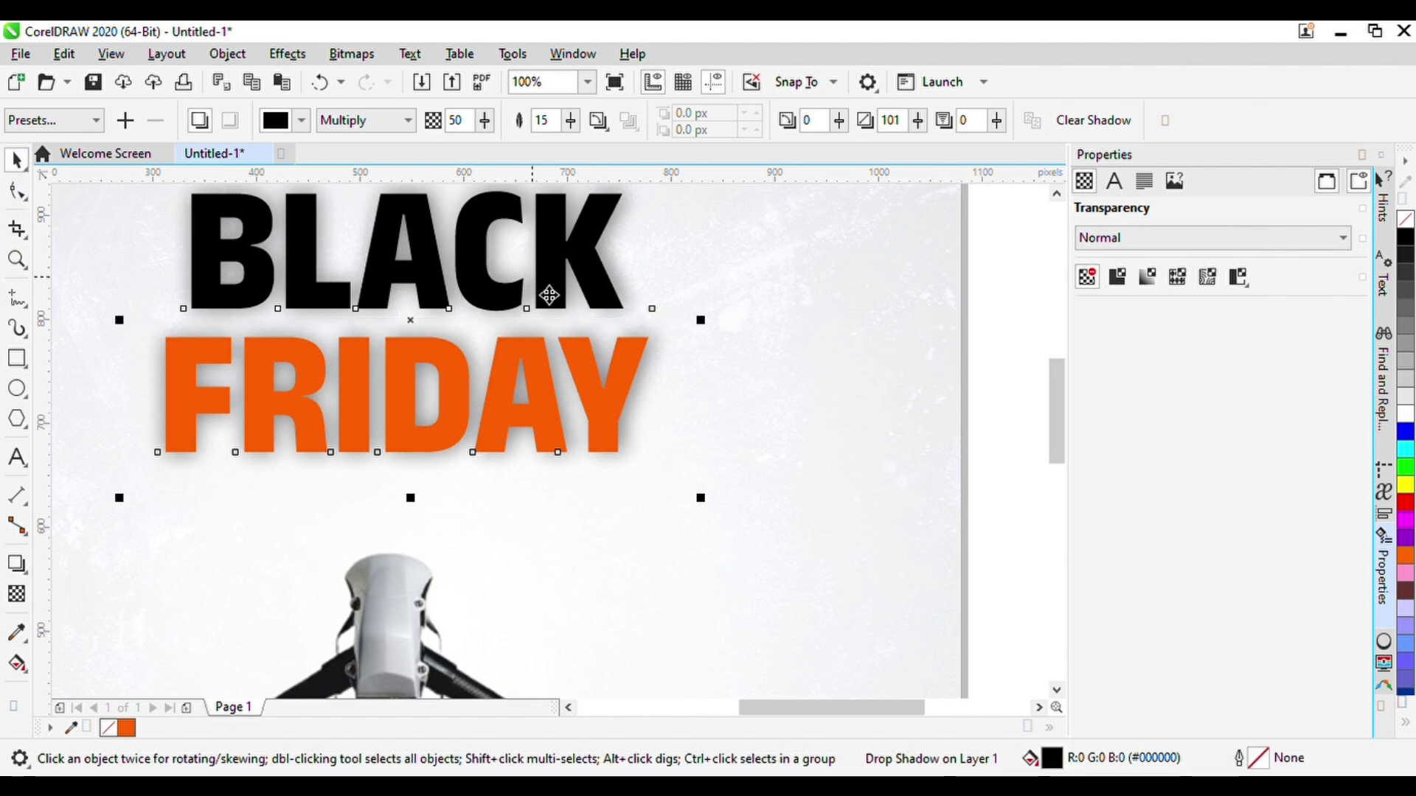
scroll(590, 327, "down", 1)
left_click(853, 386)
Apply the Flat Top Right drop shadow preset to the BLACK FRIDAY headline
left_click(605, 369)
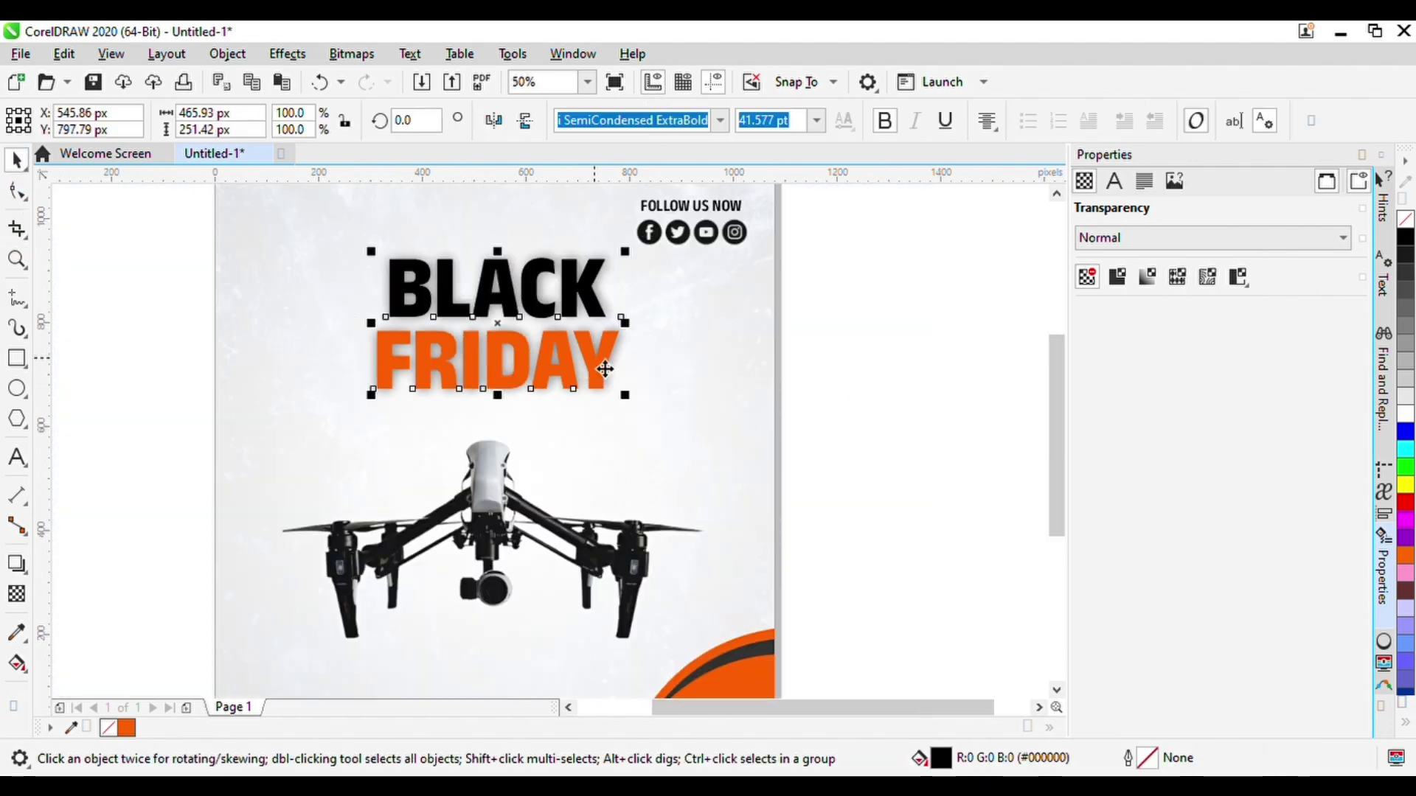
left_click(16, 570)
left_click(74, 127)
left_click(69, 149)
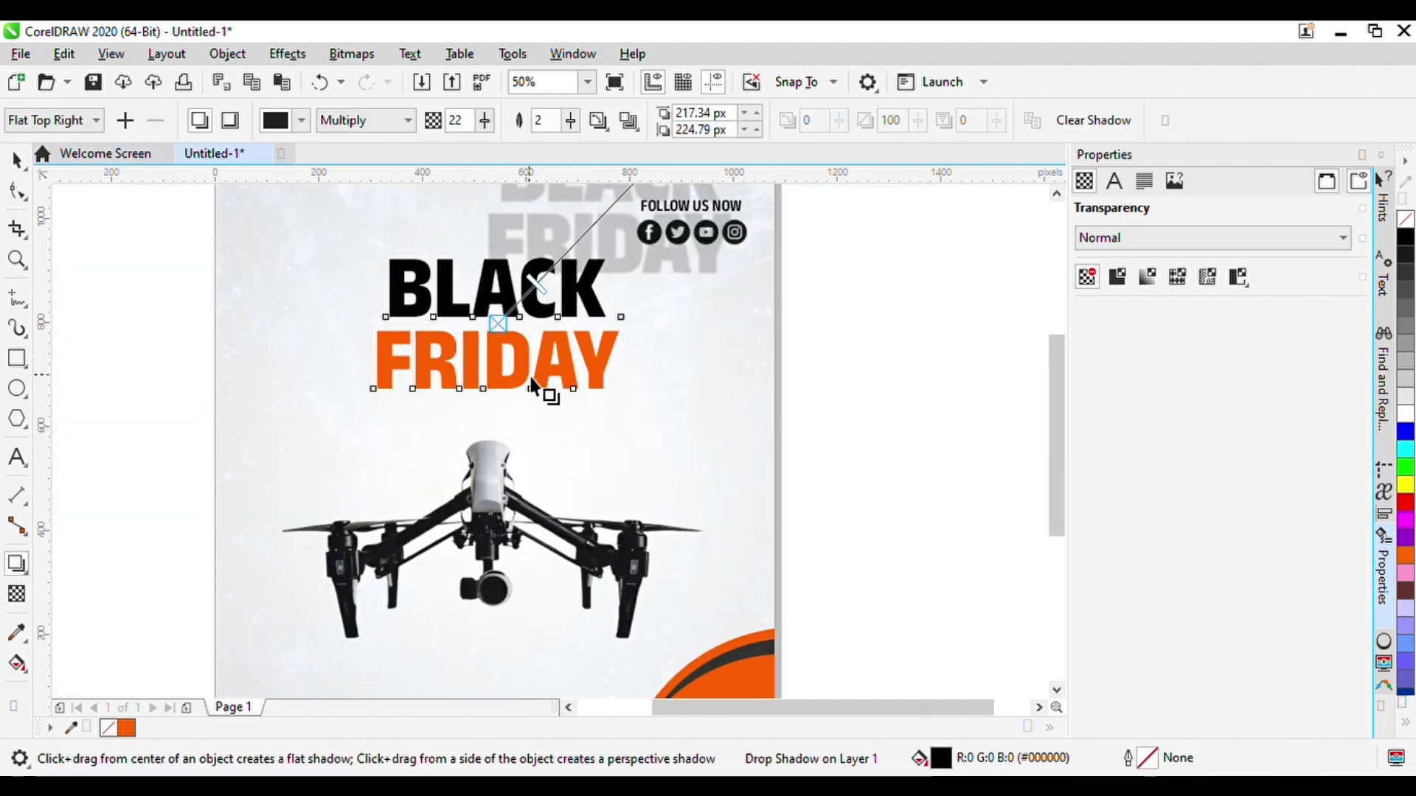
Shorten the BLACK FRIDAY headline's drop shadow to an offset of about 9 px horizontally and 3 px vertically
scroll(557, 382, "down", 1)
scroll(621, 260, "up", 4)
left_click_drag(615, 248, 517, 526)
double_click(22, 163)
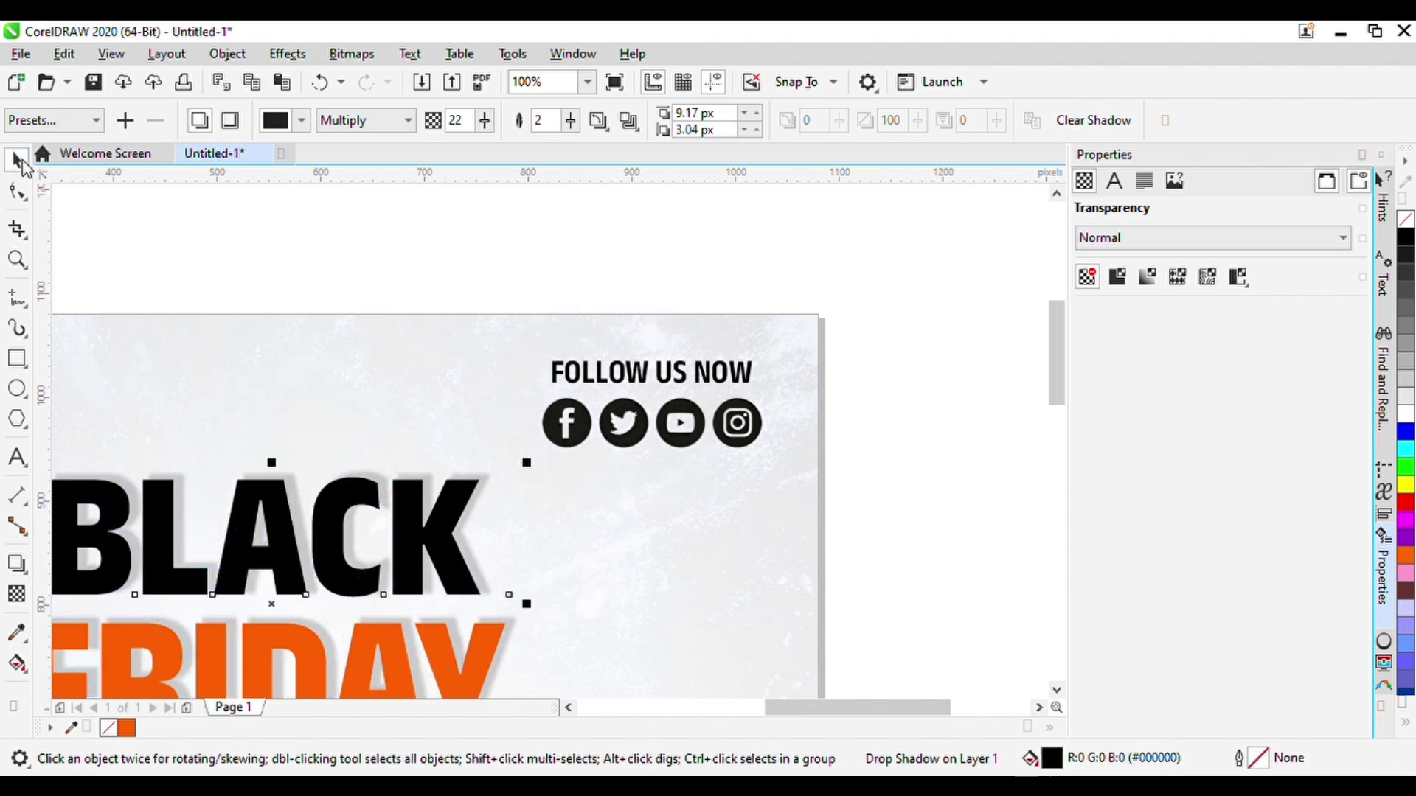
key("F4")
left_click(201, 396)
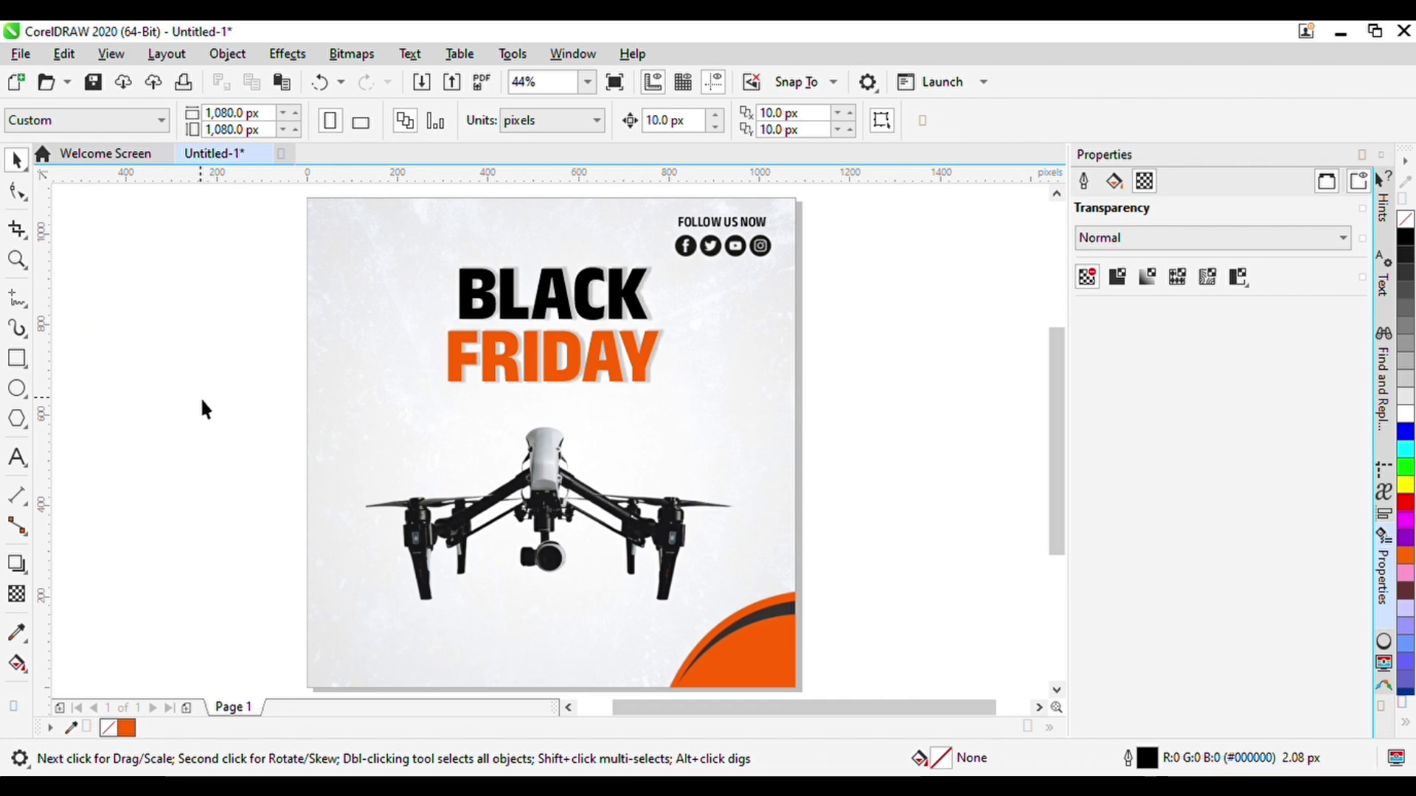
Add the artistic text "Special Offer" near the headline and set its font to Arizonia
left_click(16, 457)
left_click(346, 402)
type("Special Offer")
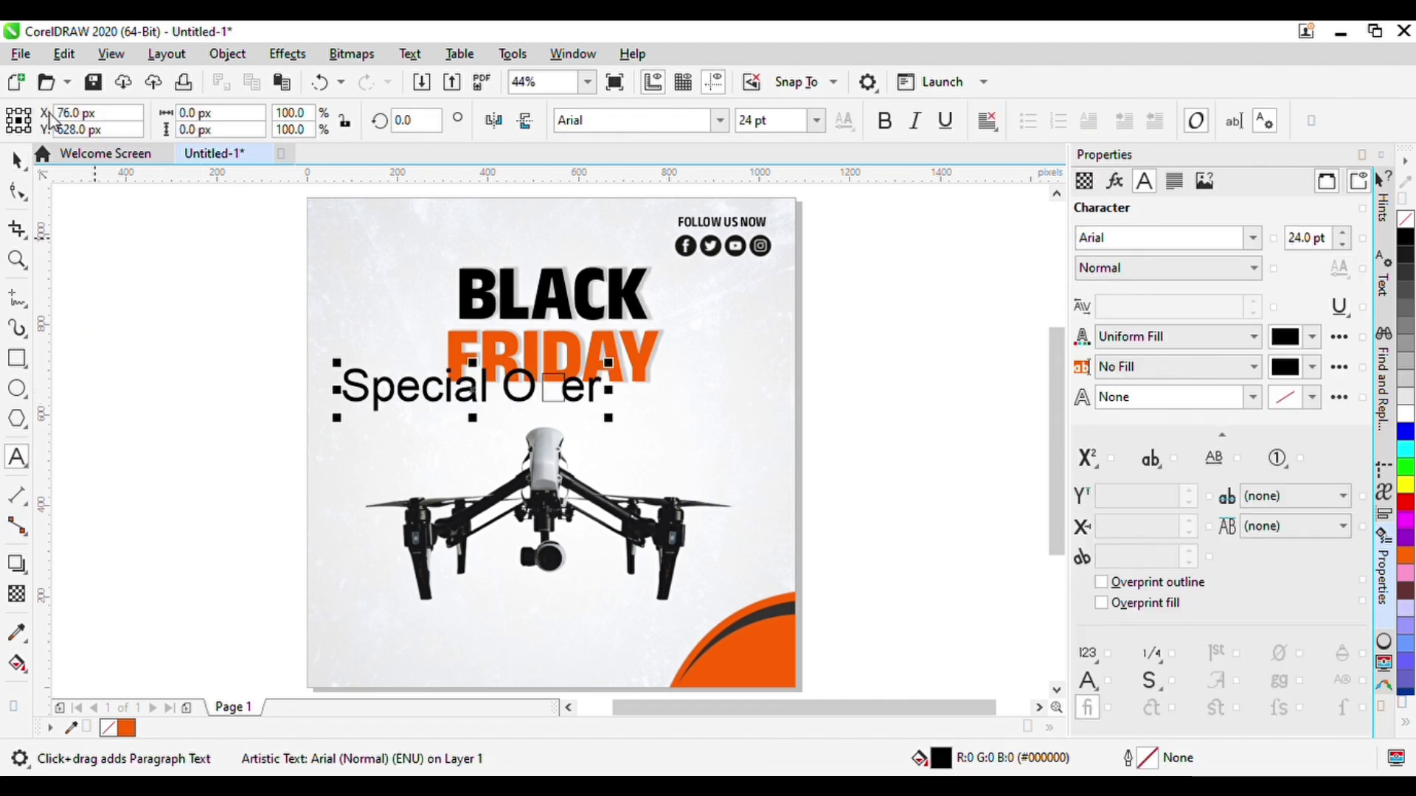
left_click(17, 163)
left_click(722, 124)
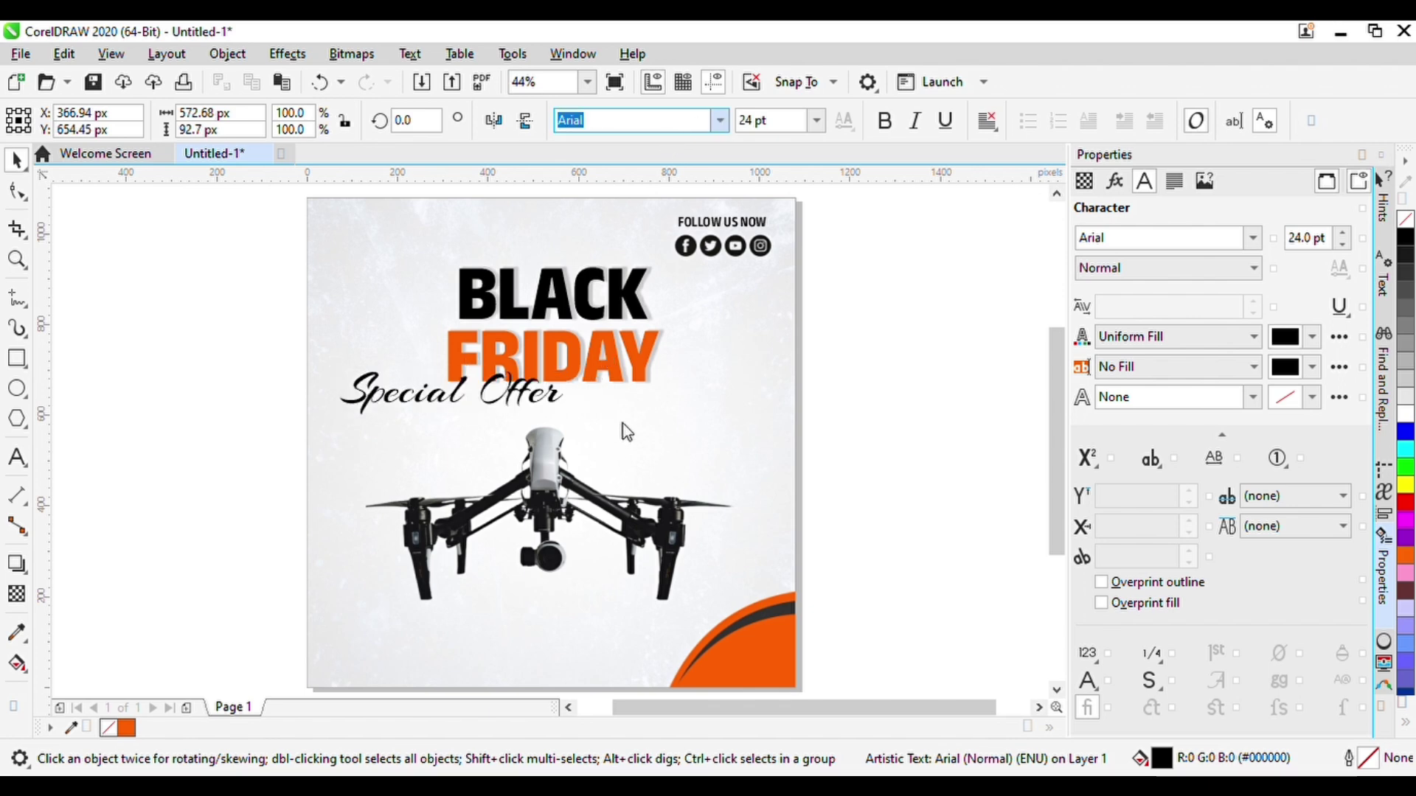
Place the Special Offer text above the BLACK FRIDAY headline and shift the headline slightly down
left_click_drag(553, 396, 651, 250)
left_click(635, 293, "shift")
left_click_drag(884, 210, 378, 395)
left_click_drag(241, 209, 667, 397)
left_click(892, 369)
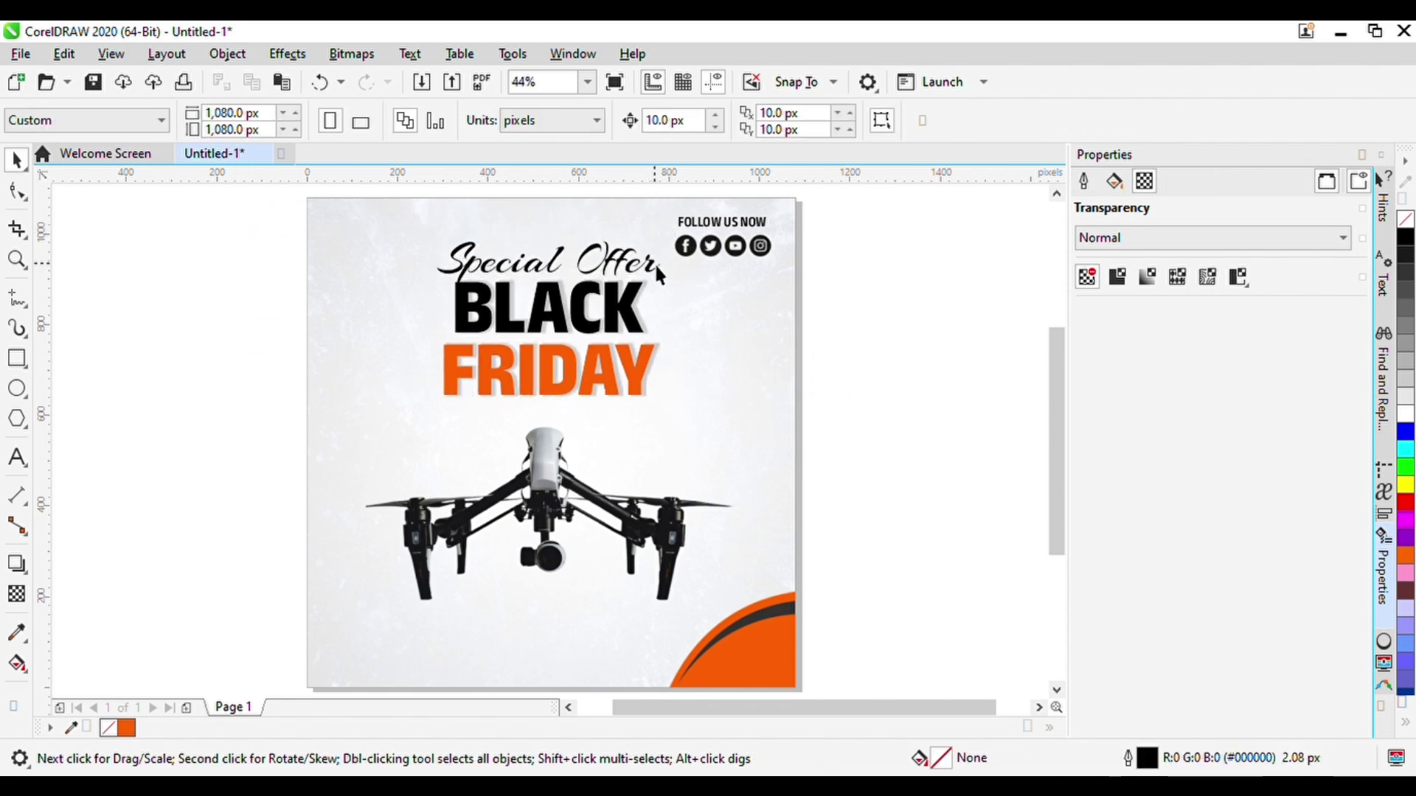
Move the Special Offer text below the headline, and raise the headline and enlarge it to about 500 px wide
left_click_drag(653, 264, 661, 438)
left_click_drag(640, 322, 641, 310)
key("Up")
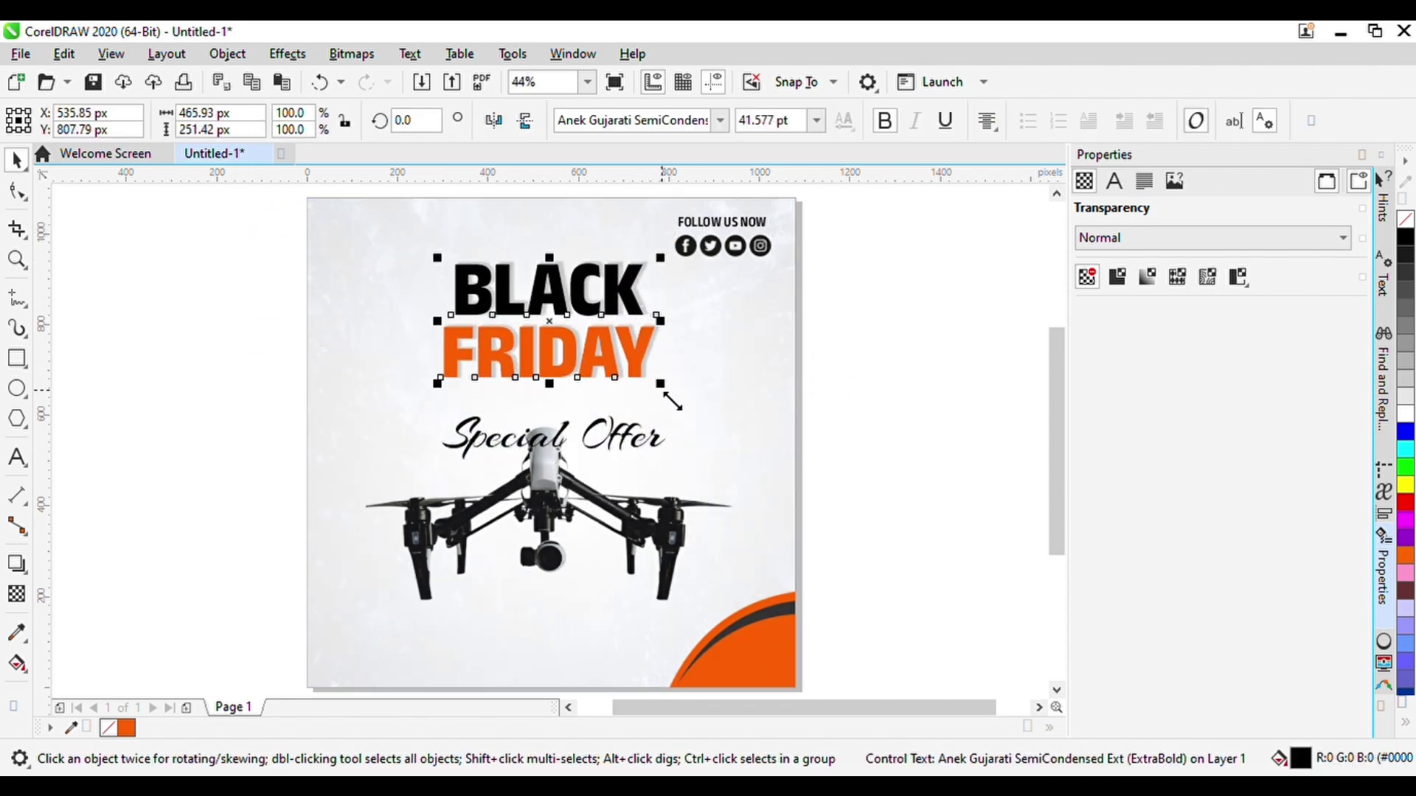
mouse_move(661, 385)
left_mouse_down()
mouse_move(677, 393)
mouse_move(654, 391)
left_mouse_up()
Bring the Special Offer text up close beneath FRIDAY and center it horizontally on the headline
left_click(635, 441)
key("Up")
key("Up")
key("Up")
key("Up")
key("Up")
key("Up")
left_click(651, 365, "shift")
key("c")
left_click(862, 407)
Nudge the Special Offer text sideways and center it horizontally on the headline again
left_click(650, 422)
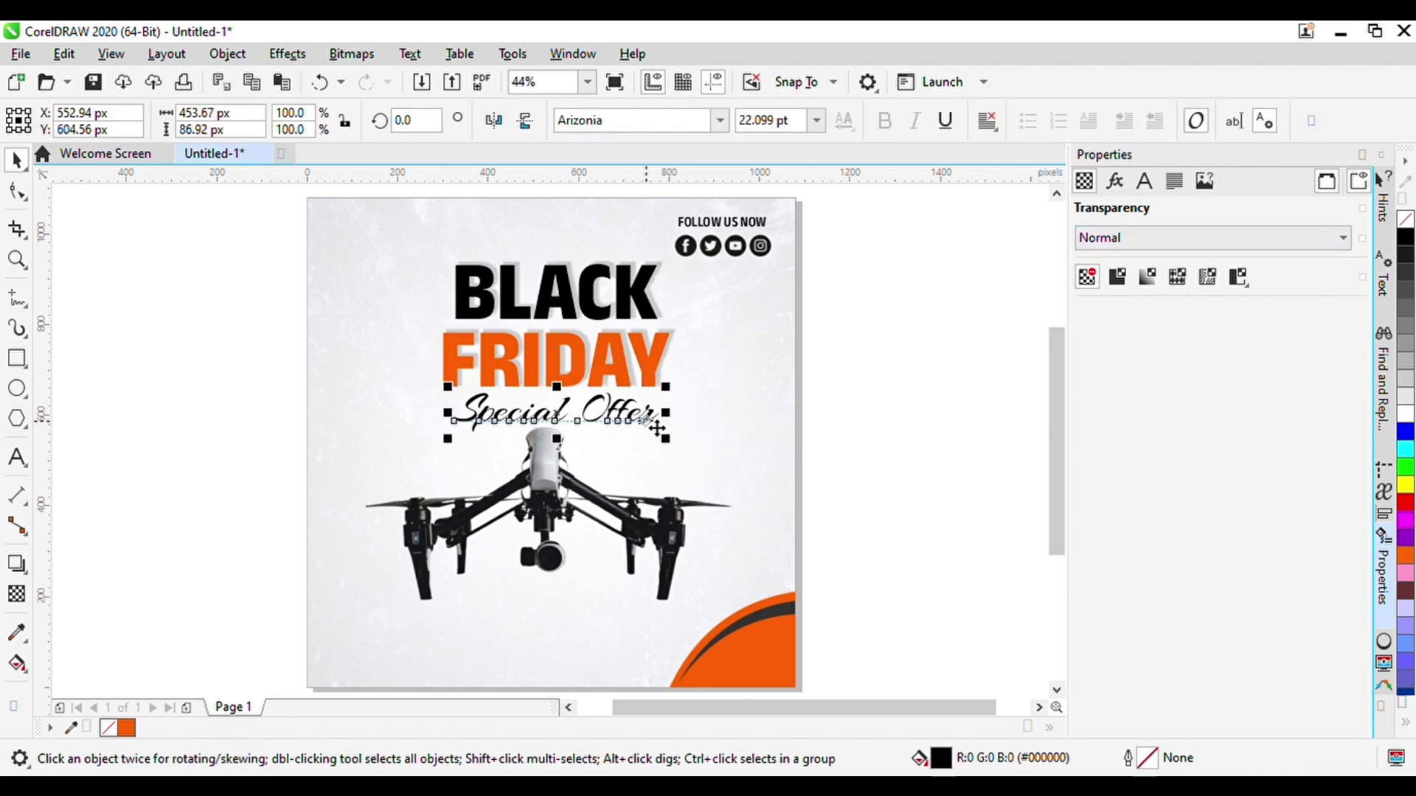
key("Right")
key("Right")
key("Right")
key("Right")
key("Right")
key("Right")
key("Right")
key("Right")
key("Right")
key("Right")
key("Right")
key("Right")
key("Right")
key("Right")
key("Right")
key("Right")
key("Right")
key("Right")
key("Right")
key("Right")
key("Left")
left_click(654, 372, "shift")
key("c")
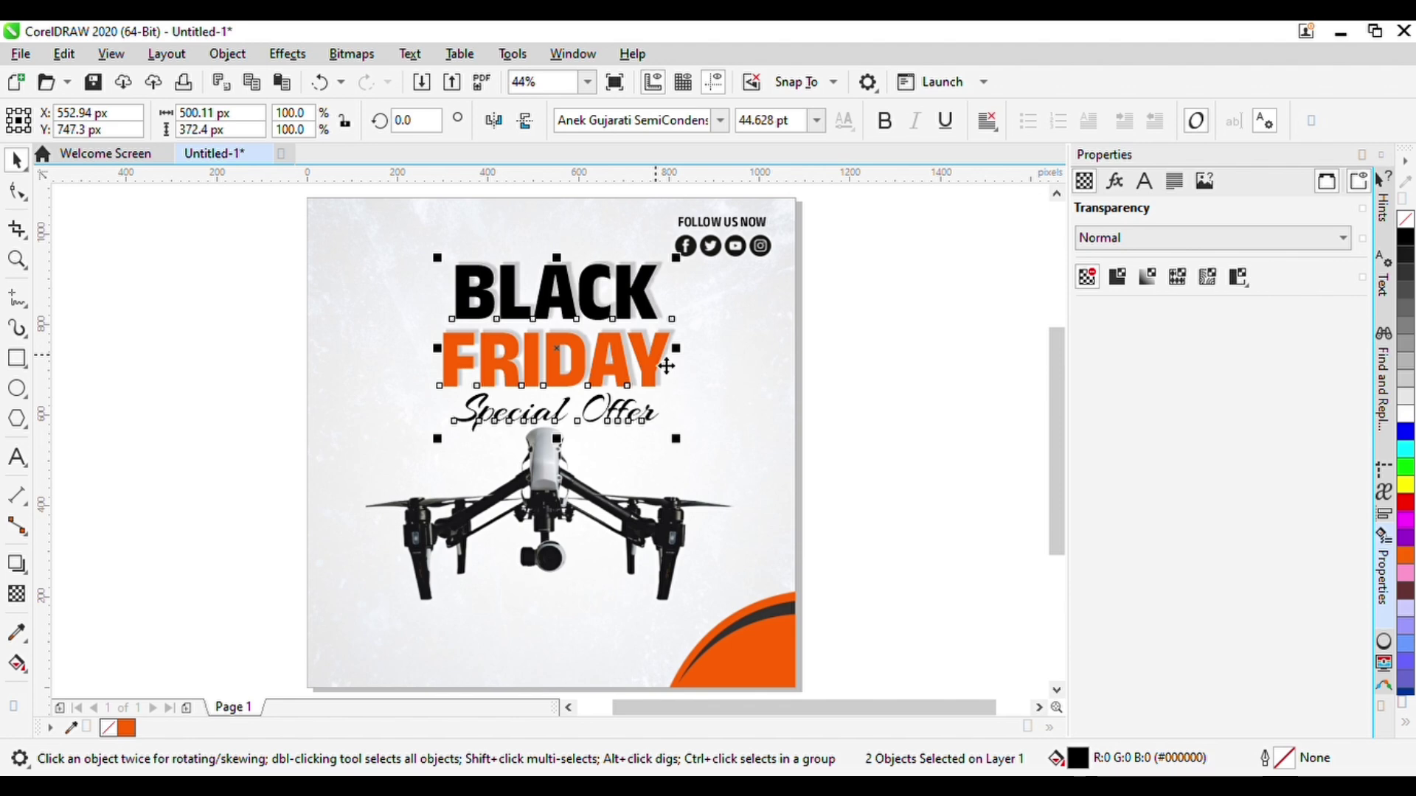
Lower the drone slightly and enlarge the headline together with the Special Offer text to about 539 px wide
left_click_drag(539, 494, 538, 507)
left_click_drag(190, 237, 689, 445)
key("Down")
key("Left")
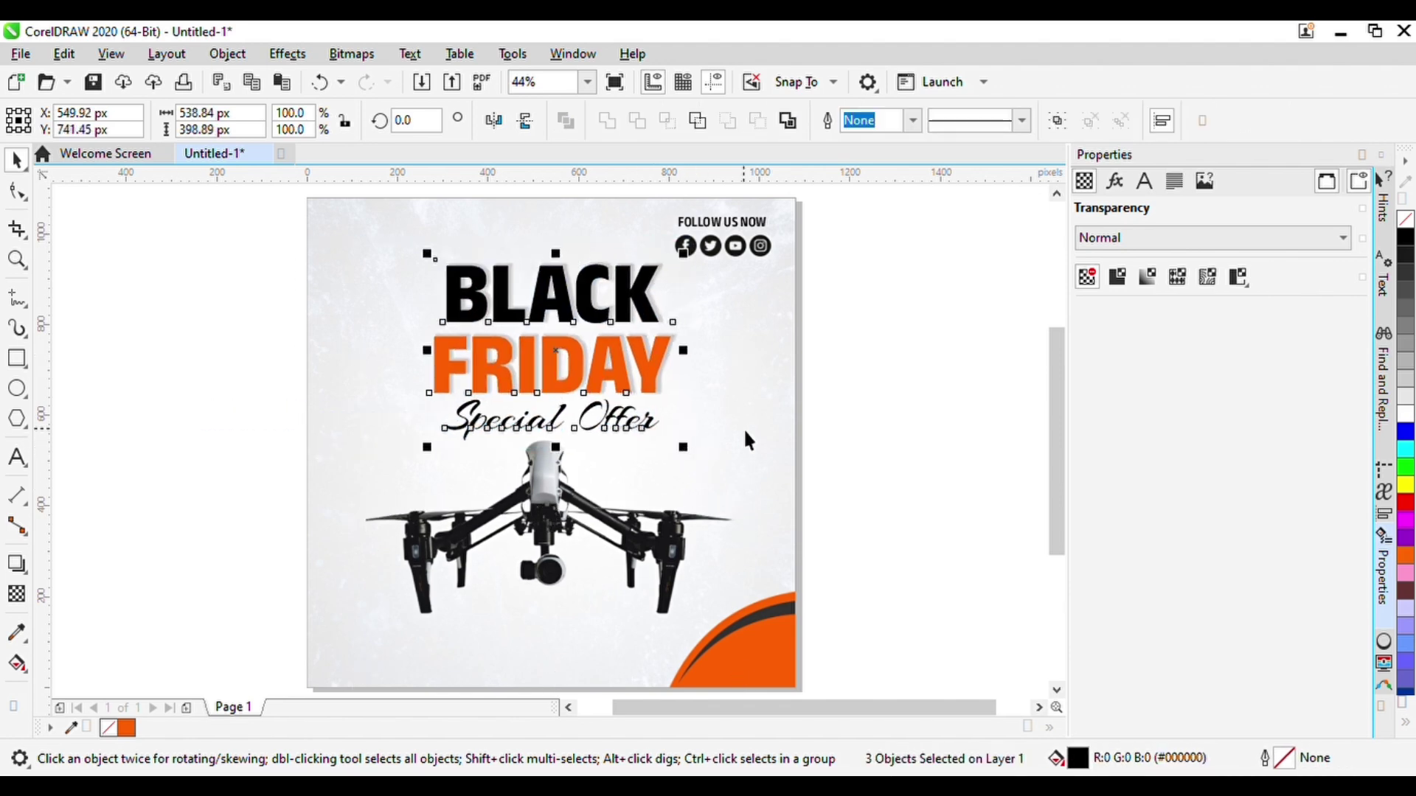
Group the headline with the Special Offer text and center the group horizontally on the page background
key("ctrl+g")
left_click(789, 382, "shift")
key("c")
left_click(865, 211)
Nudge the FOLLOW US NOW group with its social icons closer to the page's right edge
left_click(761, 245)
key("Right")
key("Right")
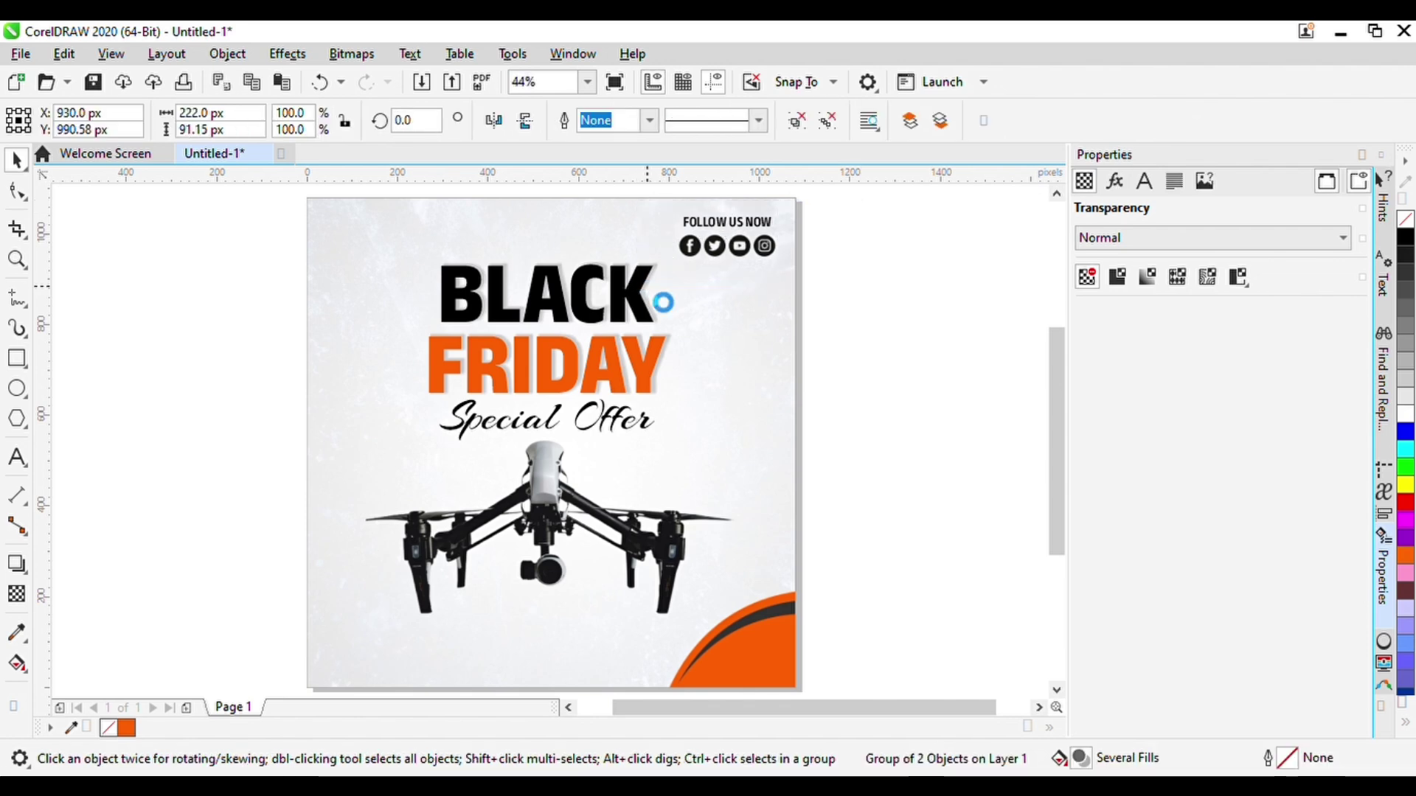
left_click(652, 307)
left_click(900, 429)
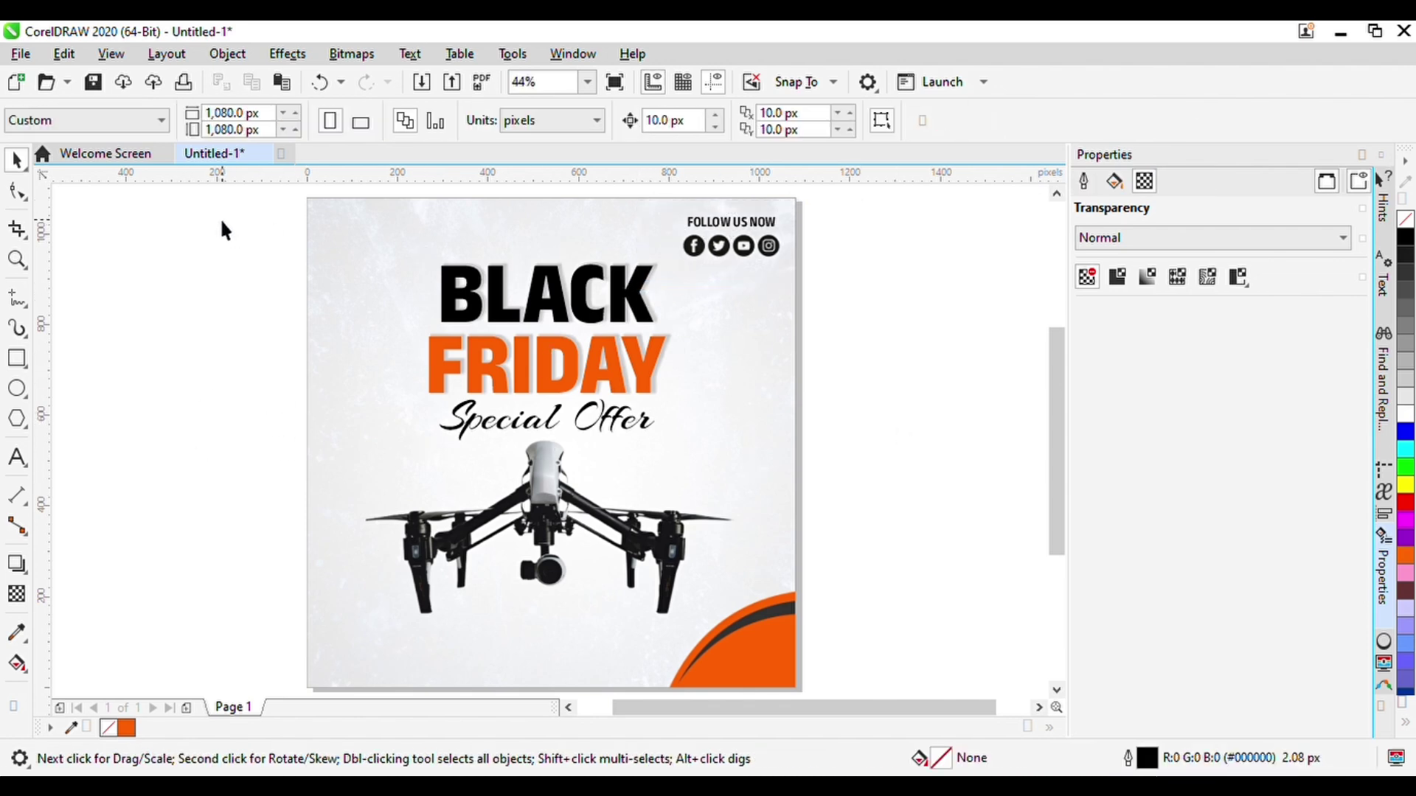
Move the headline group up about 50 px and the drone up about 10 px
key("Up")
key("Up")
key("Up")
key("Up")
key("Up")
left_click(559, 497)
key("Up")
key("Up")
key("Up")
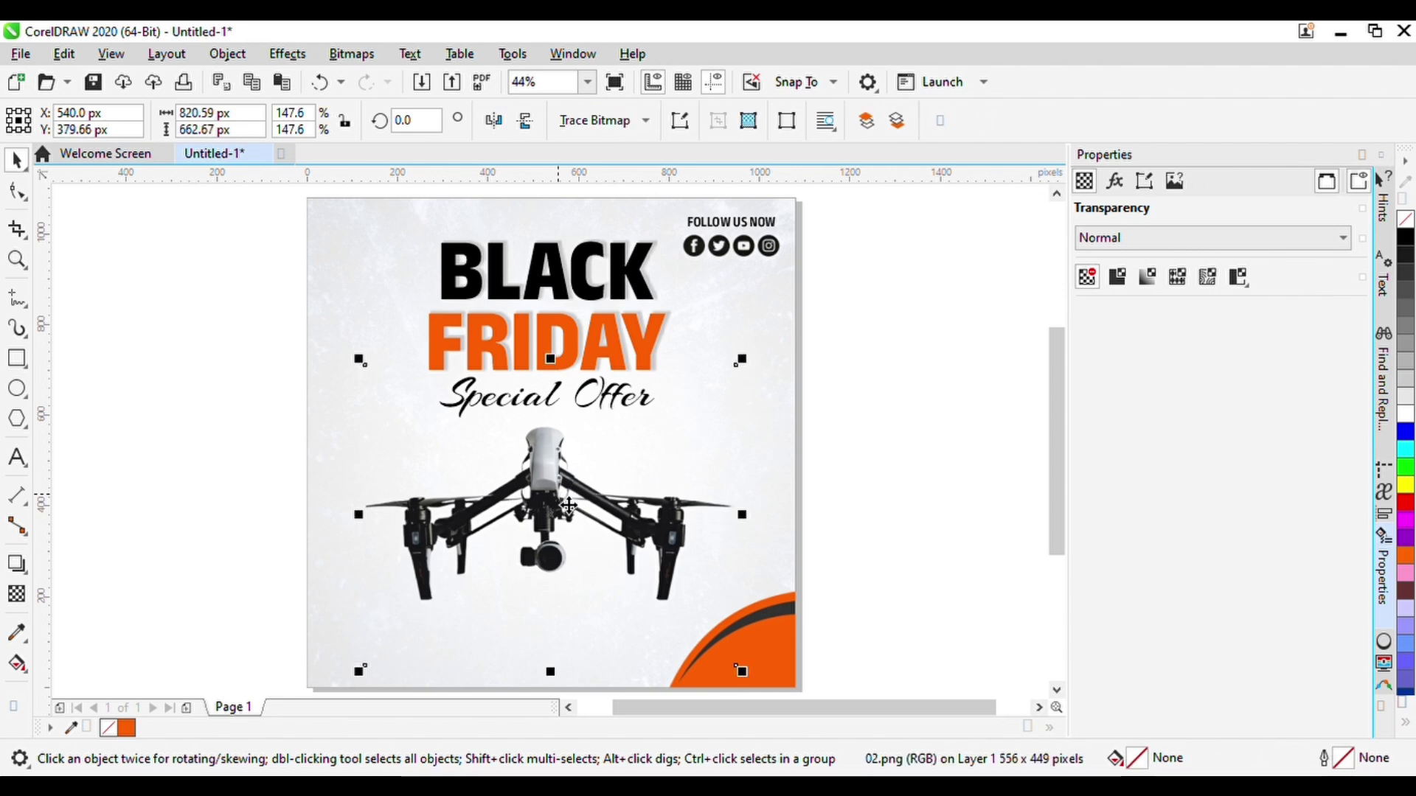
key("Down")
key("Down")
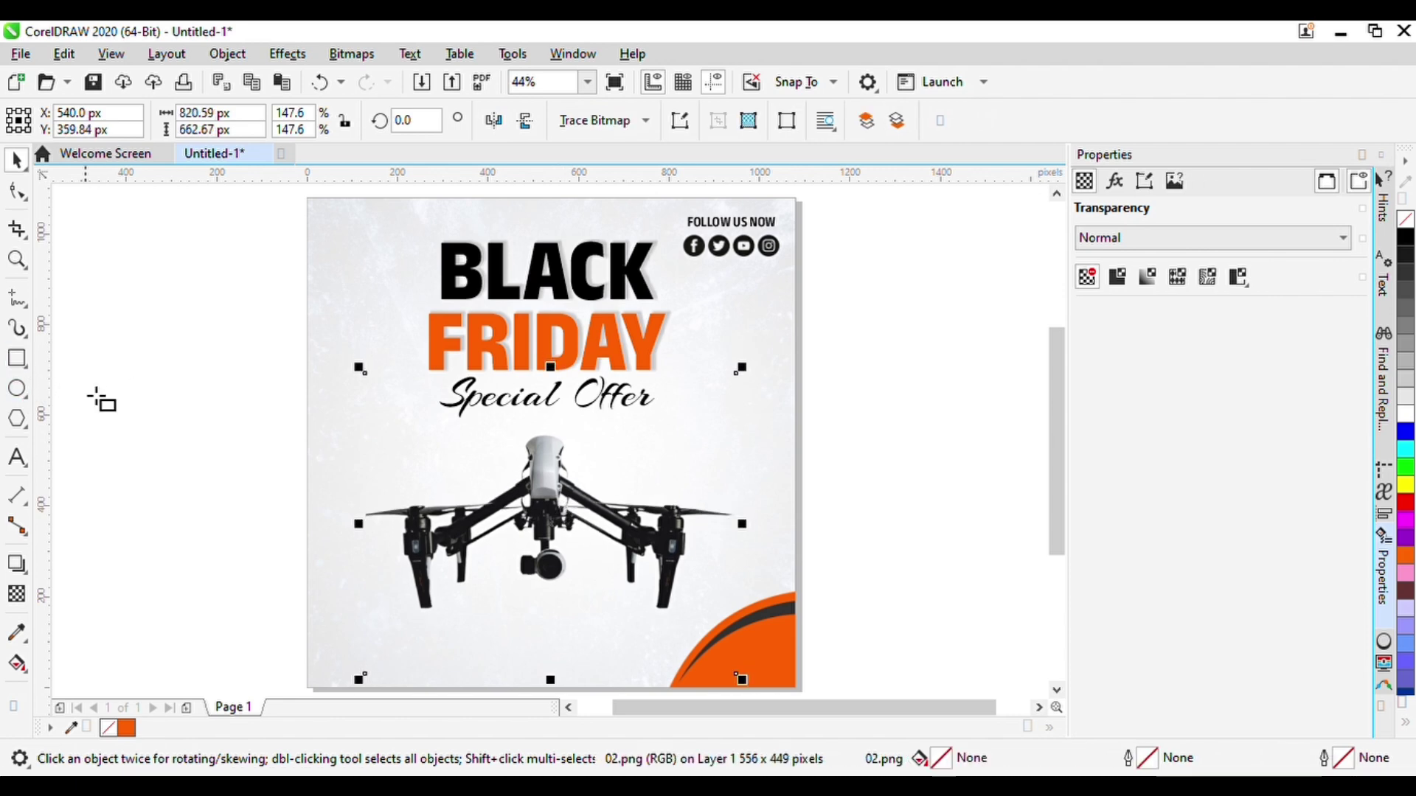
Draw a rectangle about 234 × 121 px above the drone's left arm
key("F6")
mouse_move(343, 434)
left_mouse_down()
mouse_move(465, 499)
mouse_move(451, 488)
left_mouse_up()
left_click(15, 171)
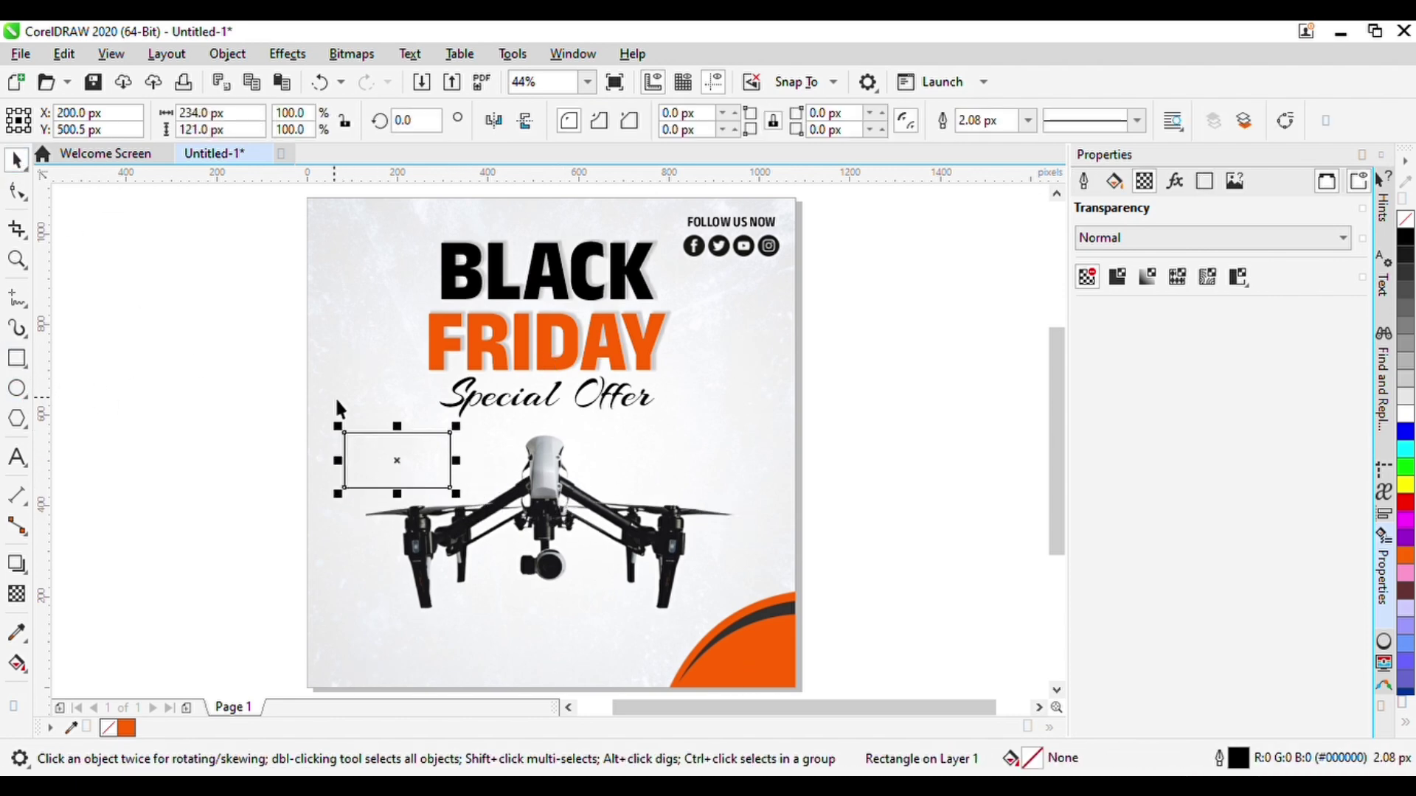
Nudge the drone image down 20 px
left_click(551, 484)
key("Down")
key("Down")
Round the rectangle's corners to 22 px and set its outline width to 4 px
left_click(344, 479)
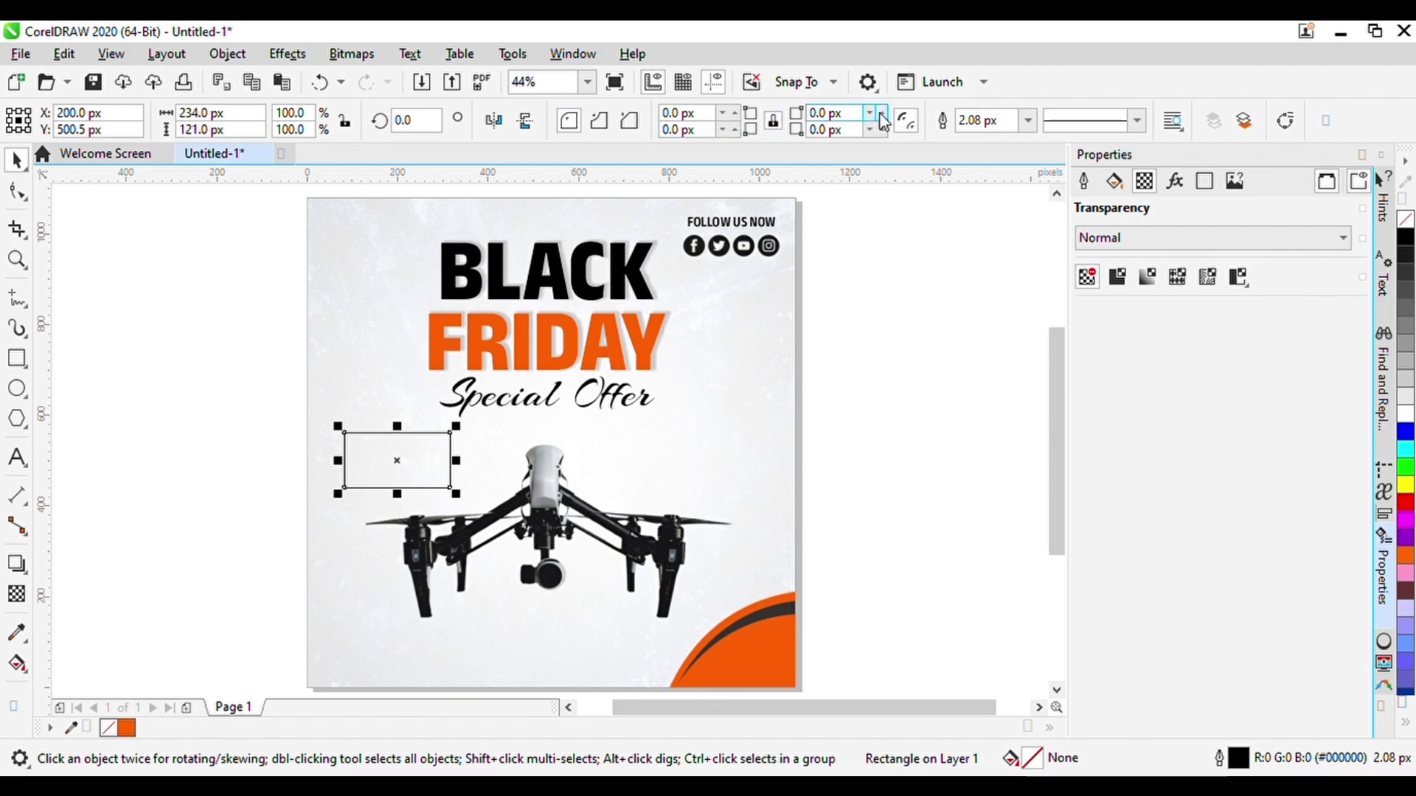
left_click(1083, 182)
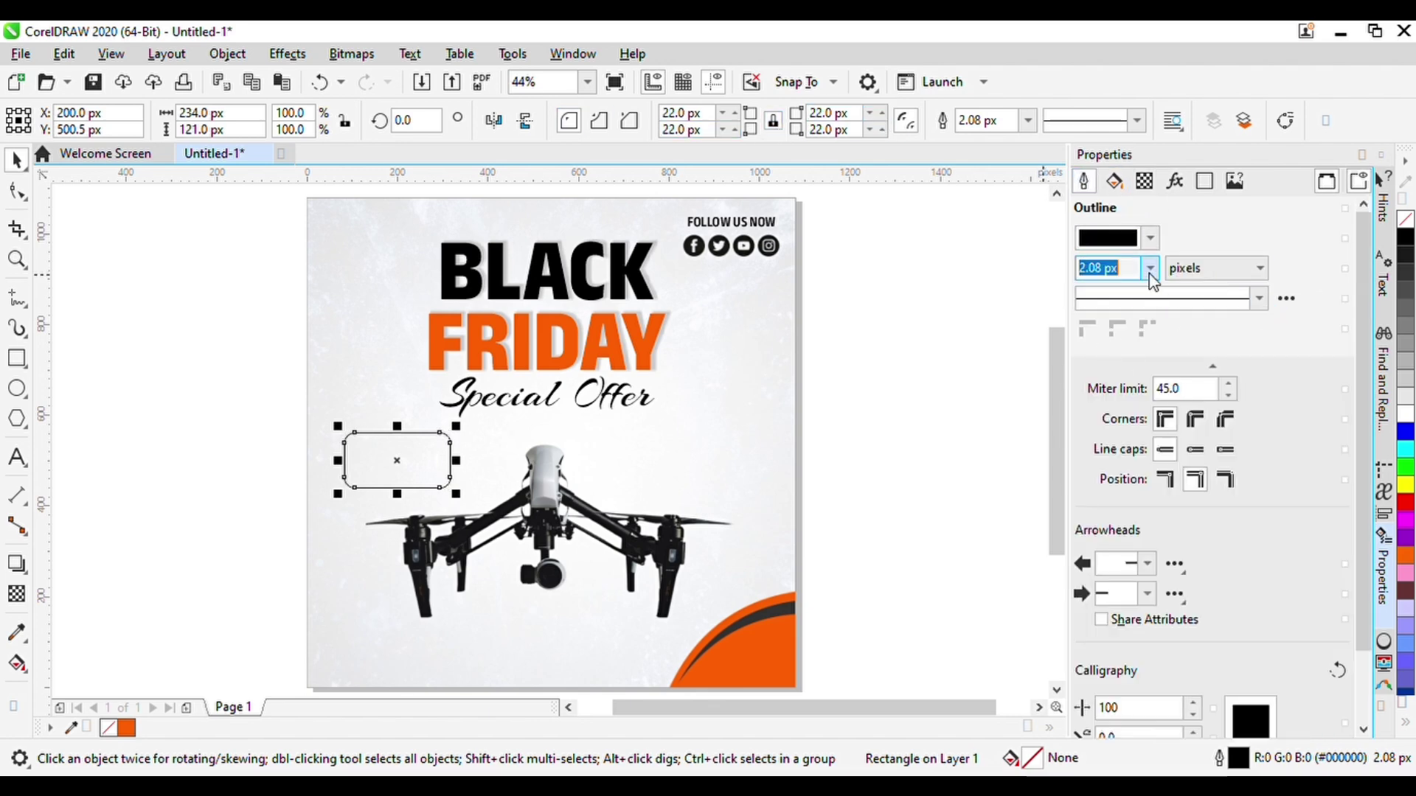
left_click(948, 377)
left_click(385, 488)
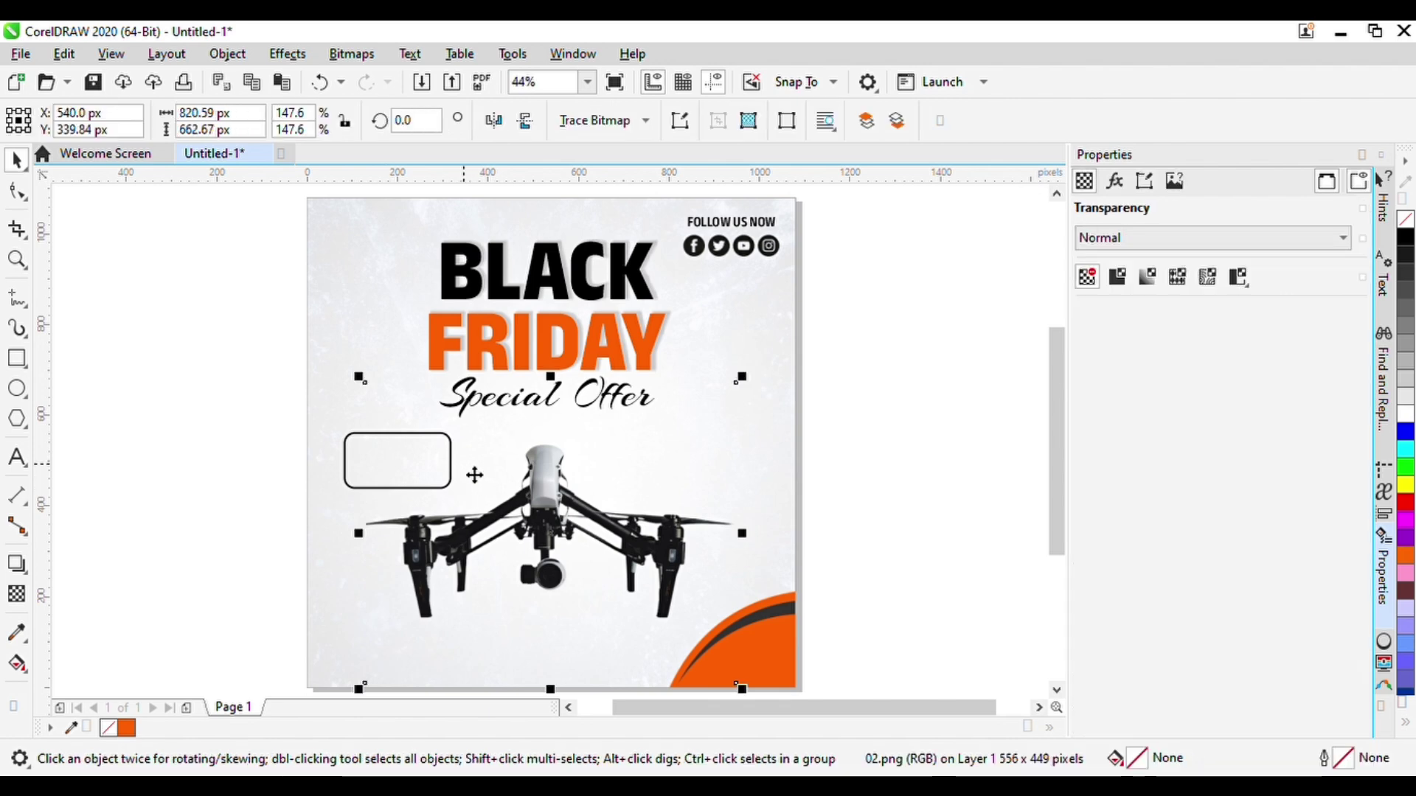
left_click_drag(214, 420, 463, 499)
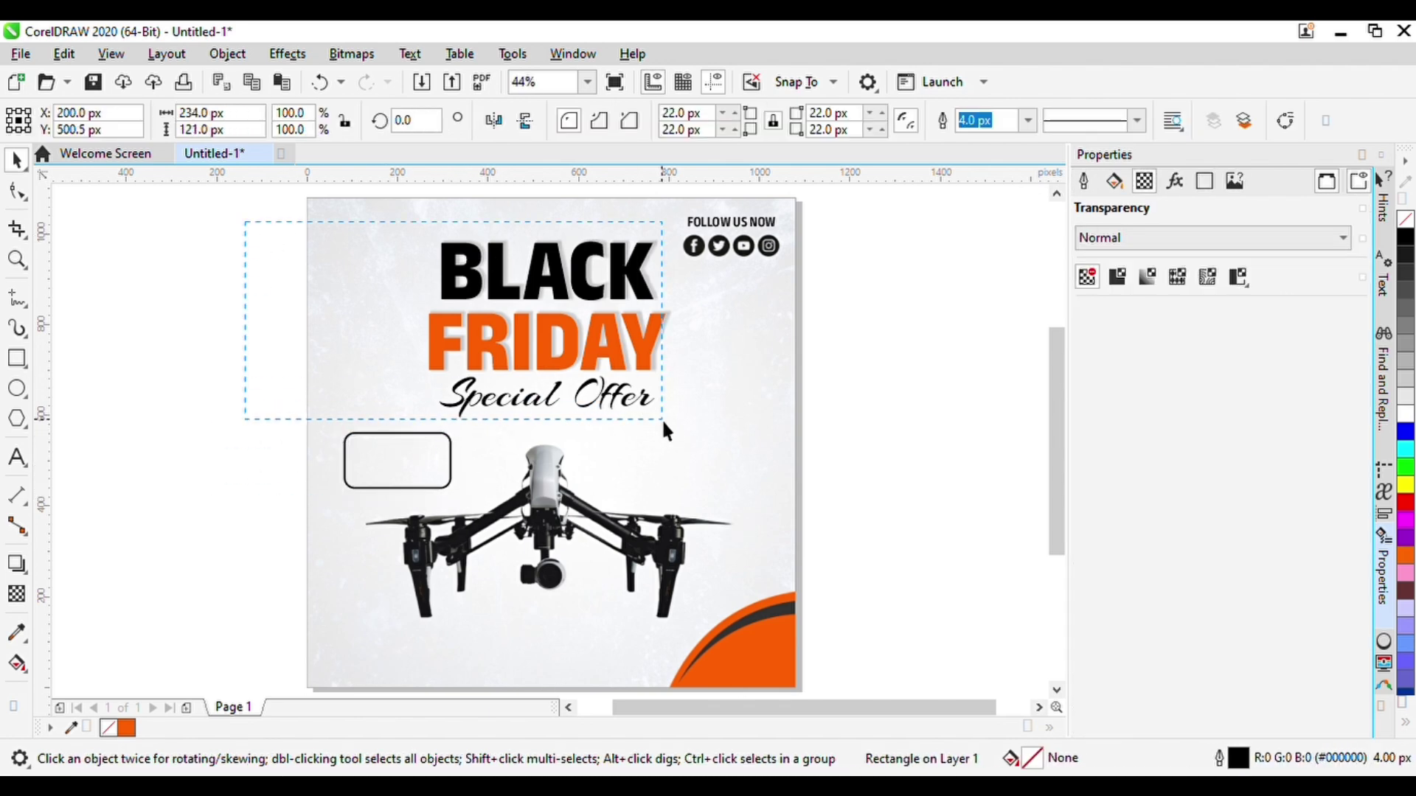
Move the headline group about 10 px down and the drone about 20 px up
left_click_drag(662, 420, 669, 422)
left_click(640, 404)
key("Up")
left_click_drag(549, 503, 560, 507)
left_click_drag(183, 211, 691, 426)
key("Down")
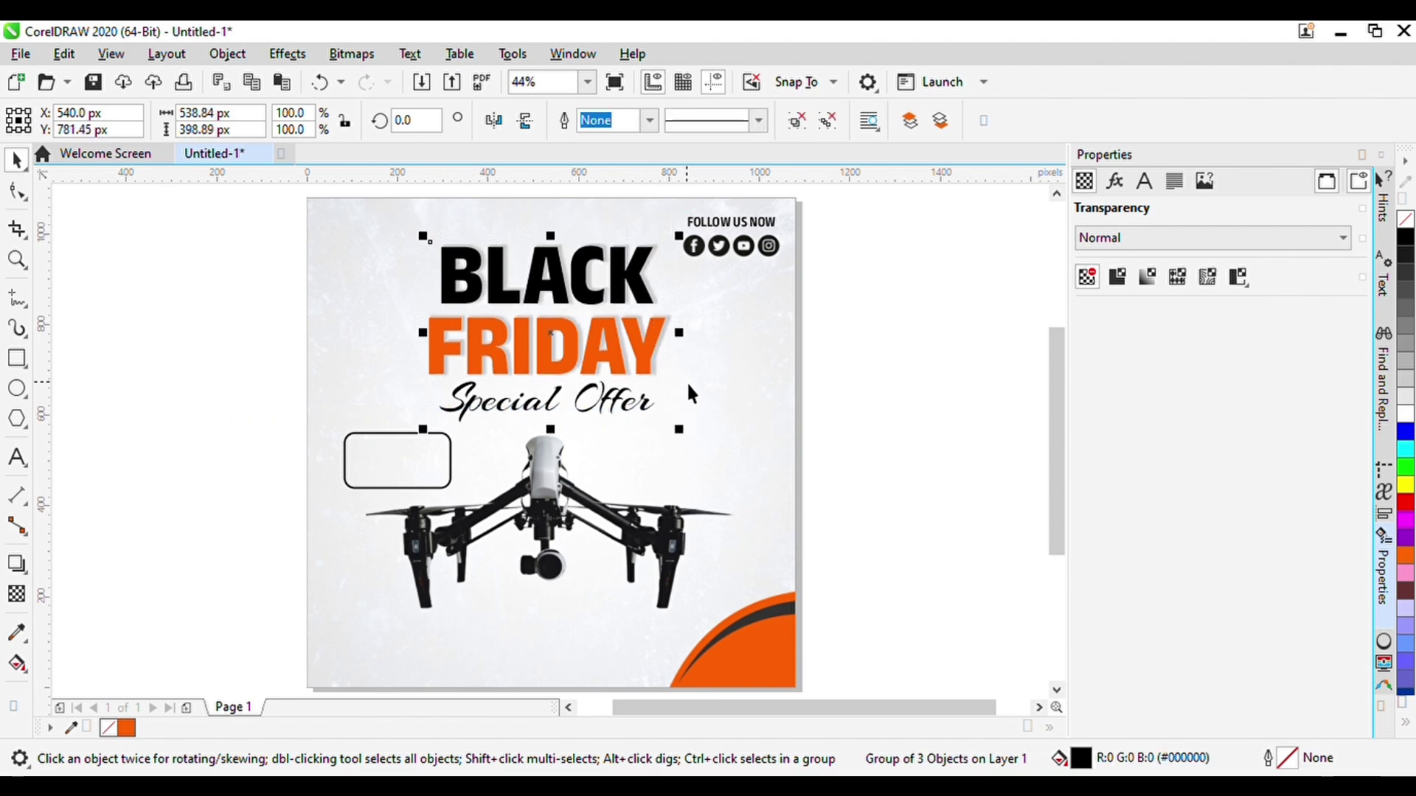
Shift the rounded rectangle about 30 px to the right
left_click_drag(260, 433, 472, 509)
left_click(244, 430)
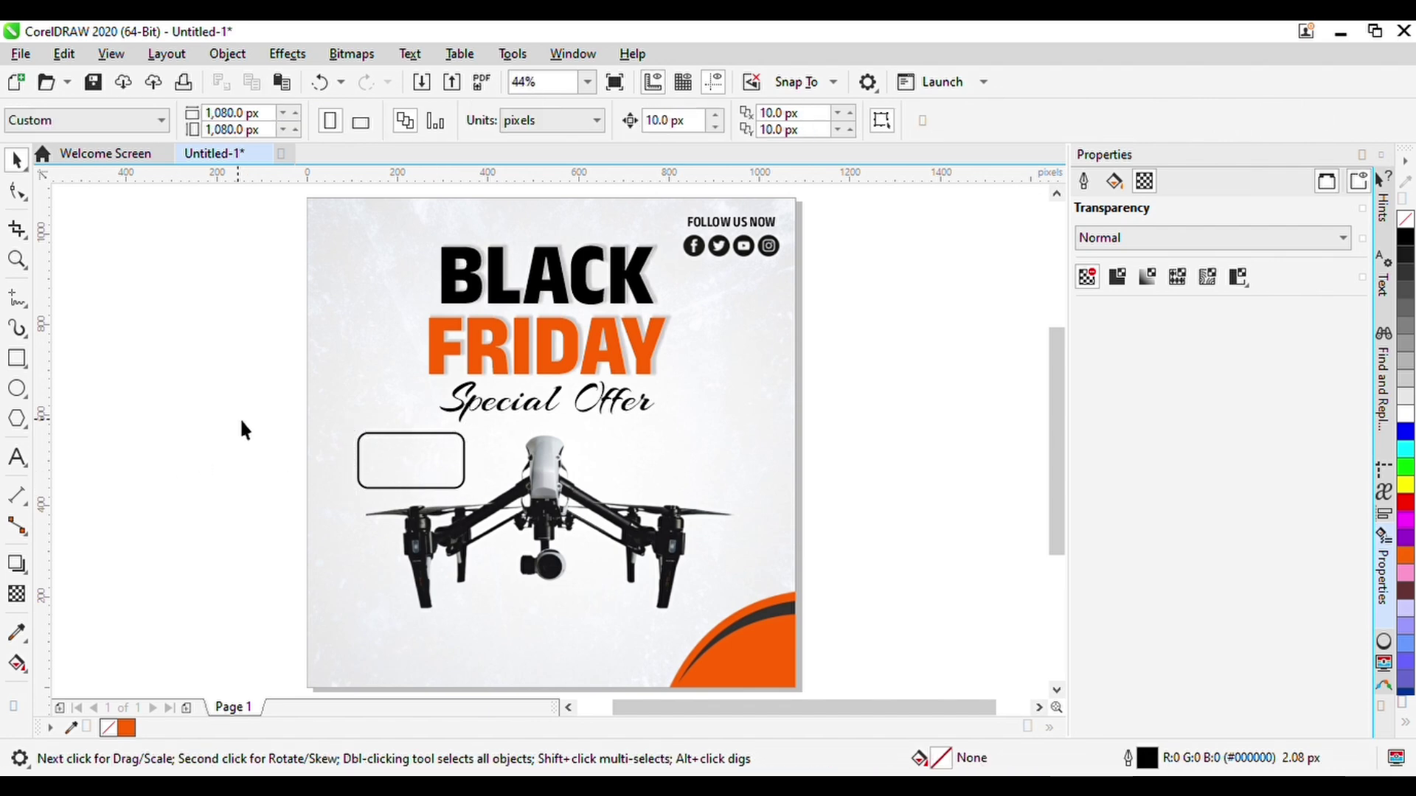
left_click(493, 356)
Add the text "50%" at the rounded rectangle and set its font to Anek Gujarati SemiCondensed ExtraBold
left_click(17, 457)
left_click(381, 466)
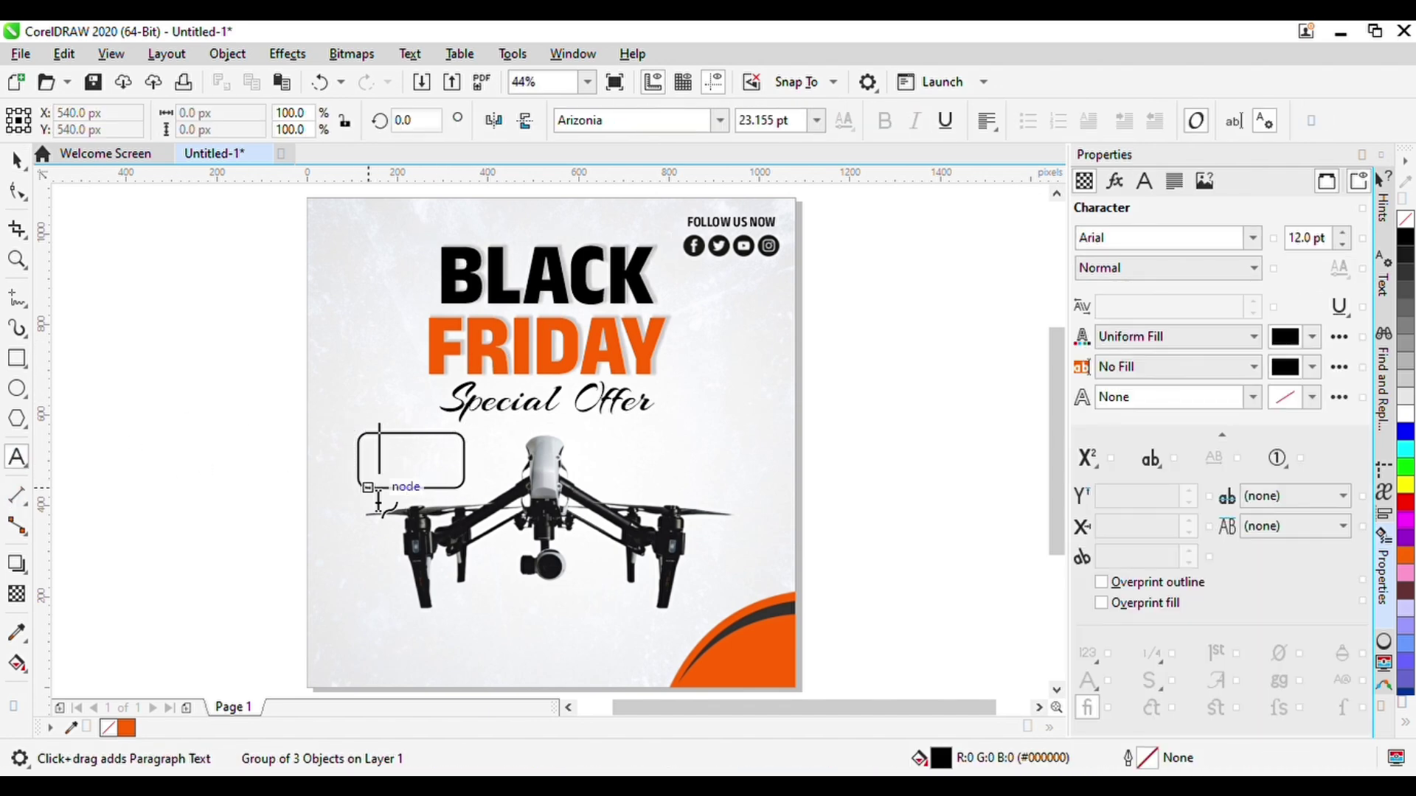
type("50%")
left_click(16, 159)
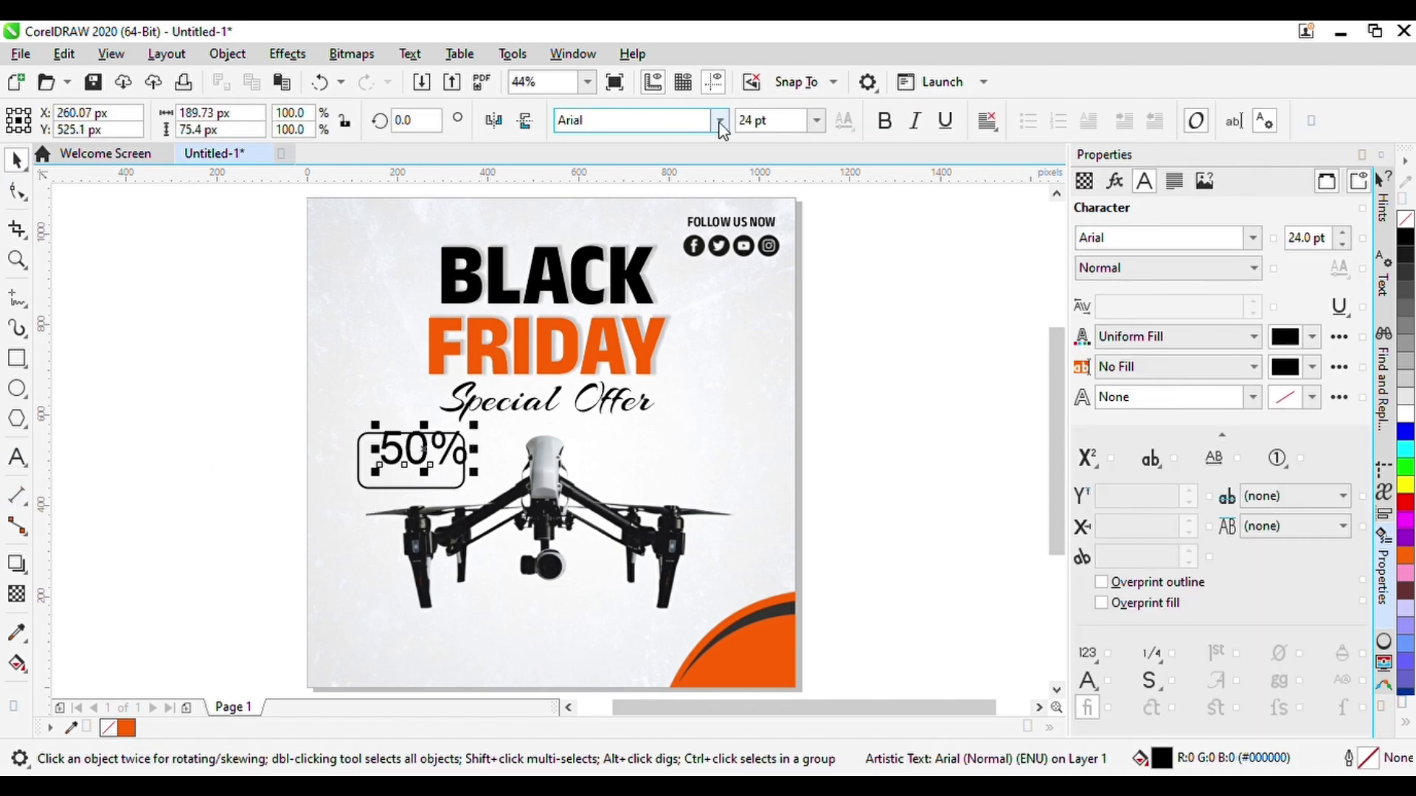
key("ctrl+shift+a")
left_click(568, 363)
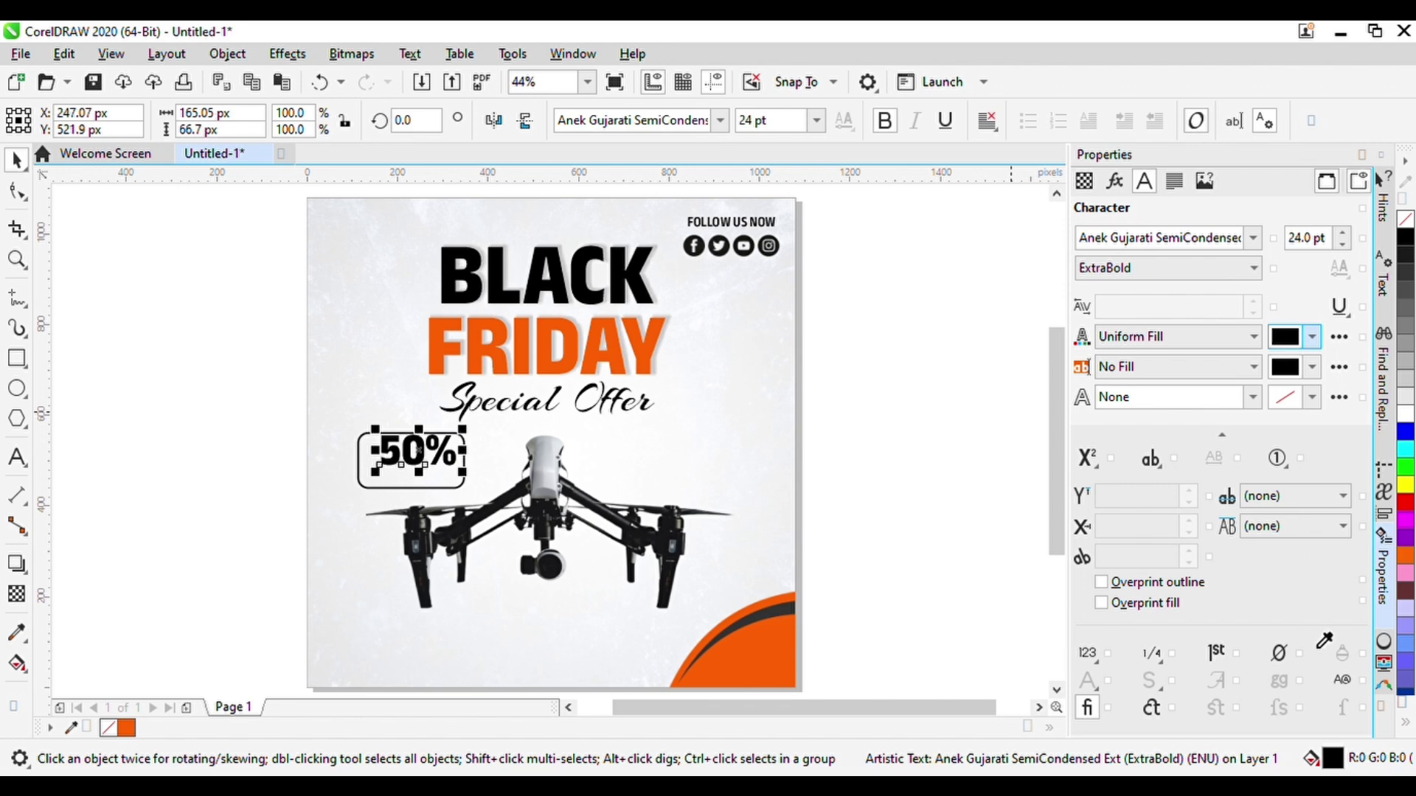
Fill the 50% text with the headline's orange and position it inside the rounded rectangle
left_click(190, 480)
left_click_drag(422, 454, 418, 463)
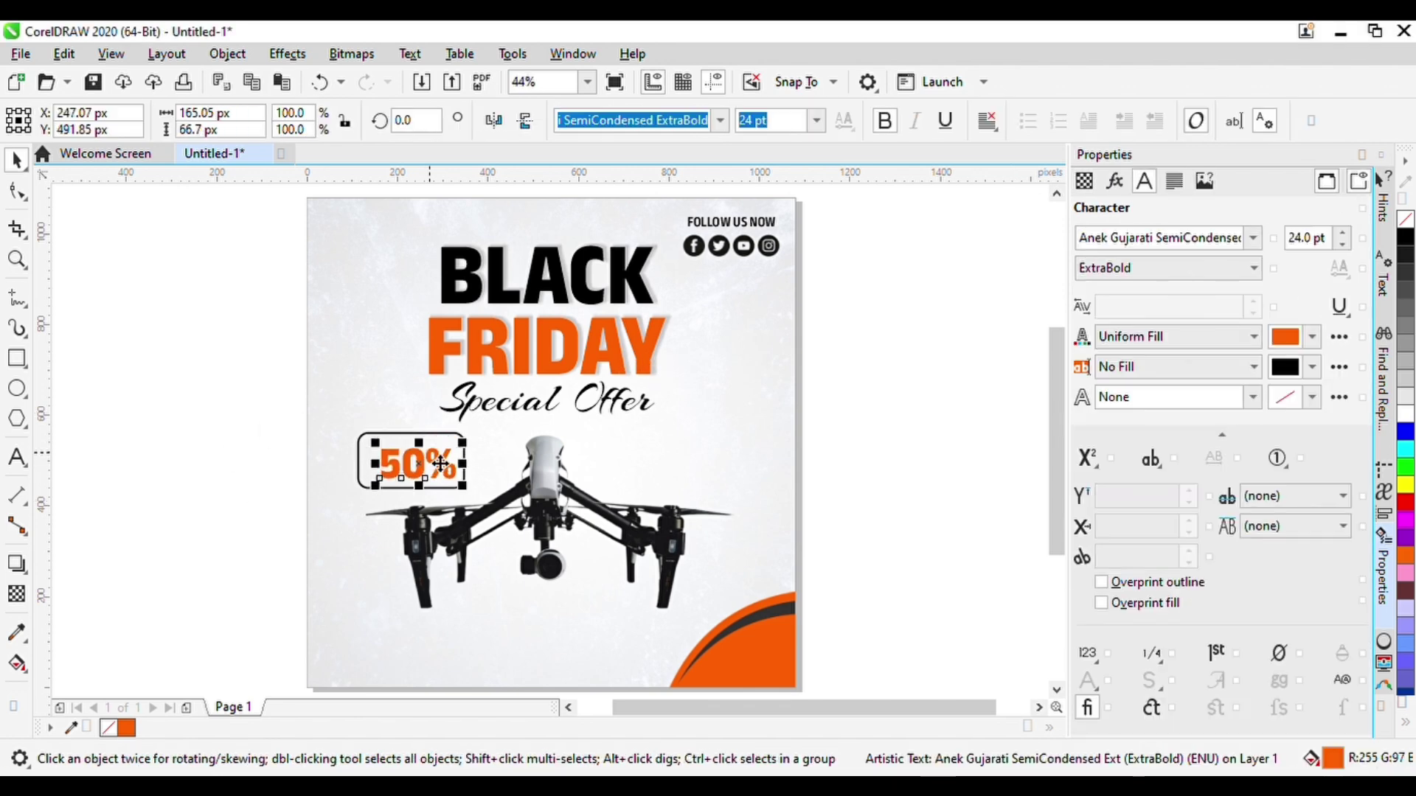
left_click(238, 413)
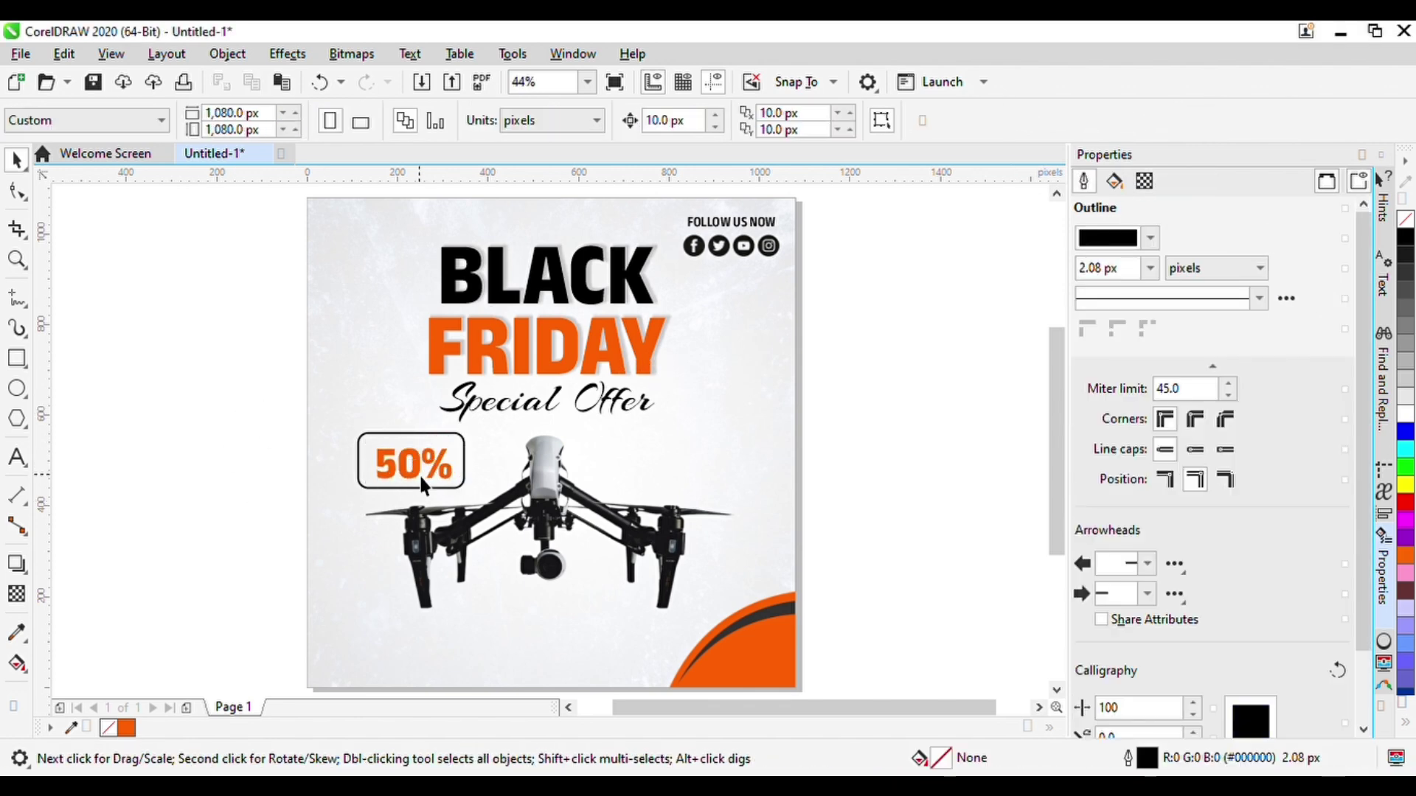
left_click(420, 476)
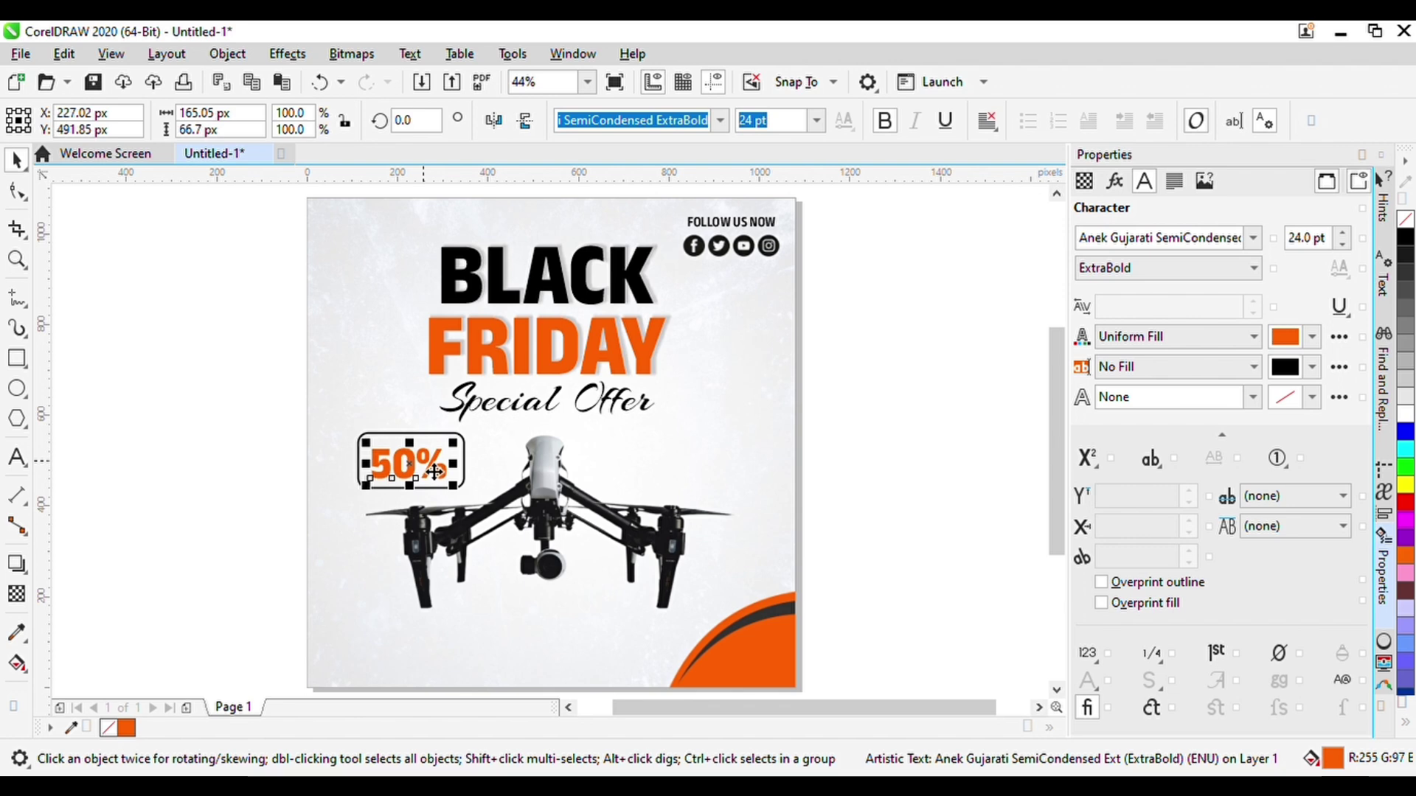
left_click(211, 486)
Make the rounded rectangle taller and nudge the 50% text about 10 px down inside it
scroll(407, 488, "up", 3)
left_click(415, 492)
left_click_drag(404, 497, 406, 494)
key("ctrl+z")
left_click(401, 363)
left_click_drag(417, 360, 421, 331)
key("Down")
key("Down")
left_click(425, 445)
key("Down")
Turn the percent sign of the 50% text into a superscript
double_click(453, 447)
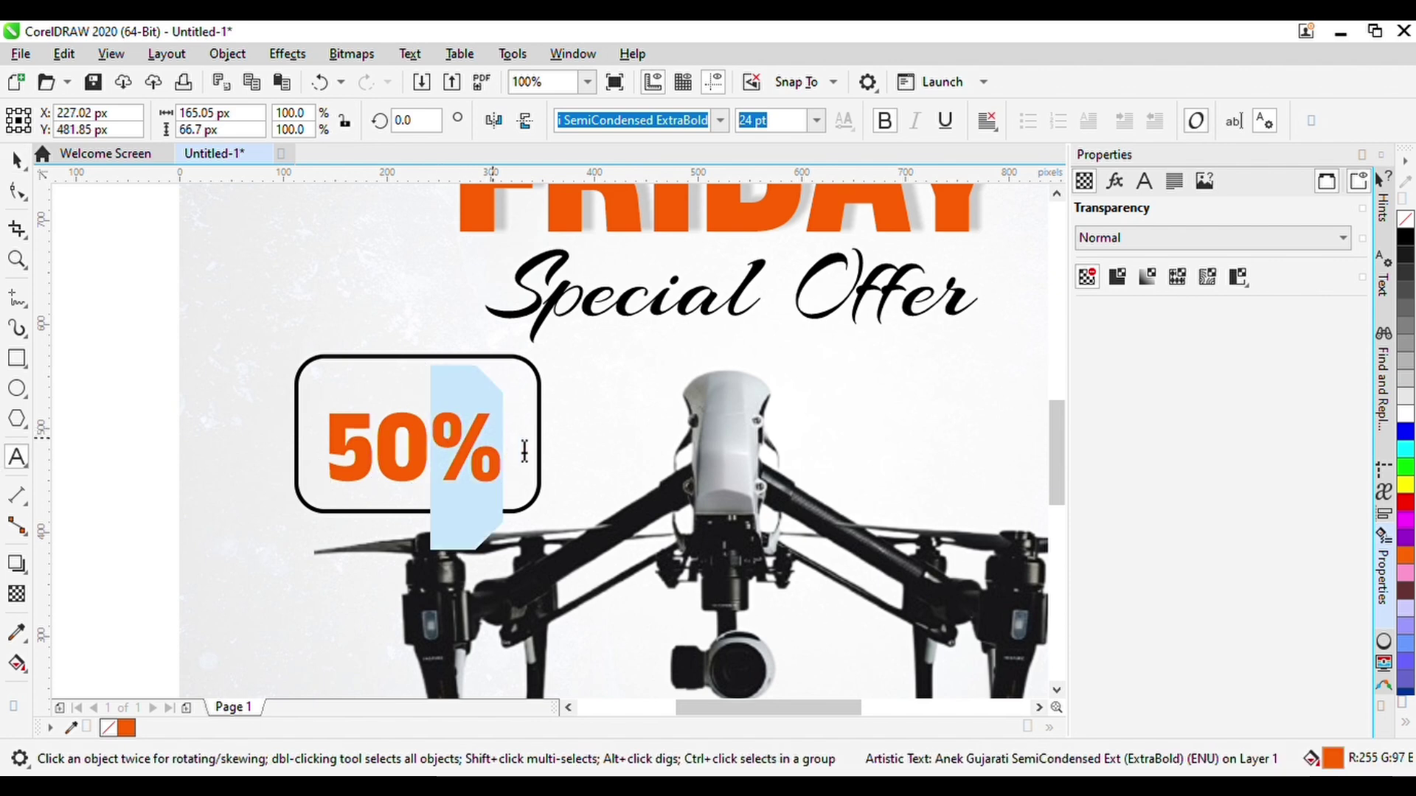
left_click(1143, 185)
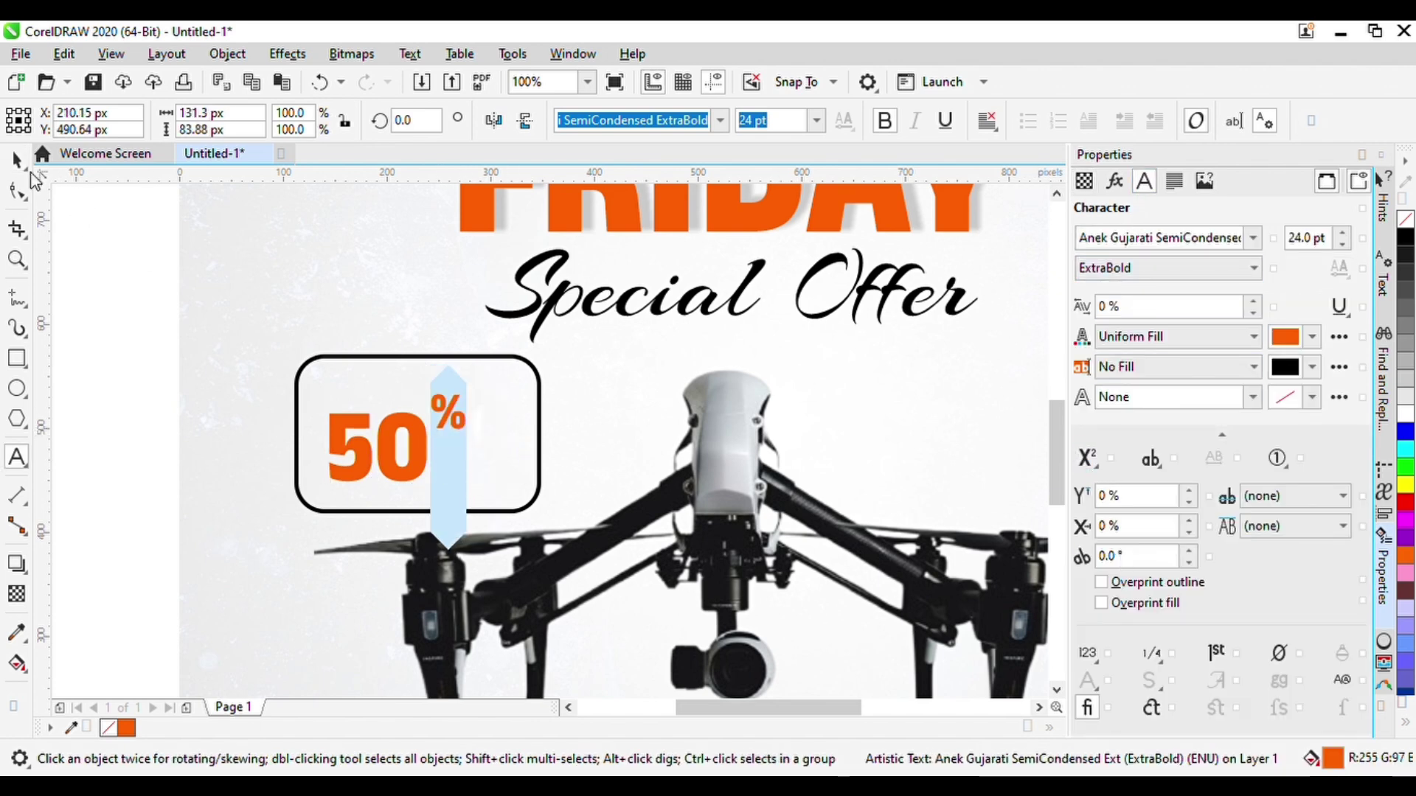
left_click(17, 160)
Duplicate the 50% text slightly above the original and change the copy to "Discount"
left_click_drag(425, 462, 437, 407)
right_click(437, 407)
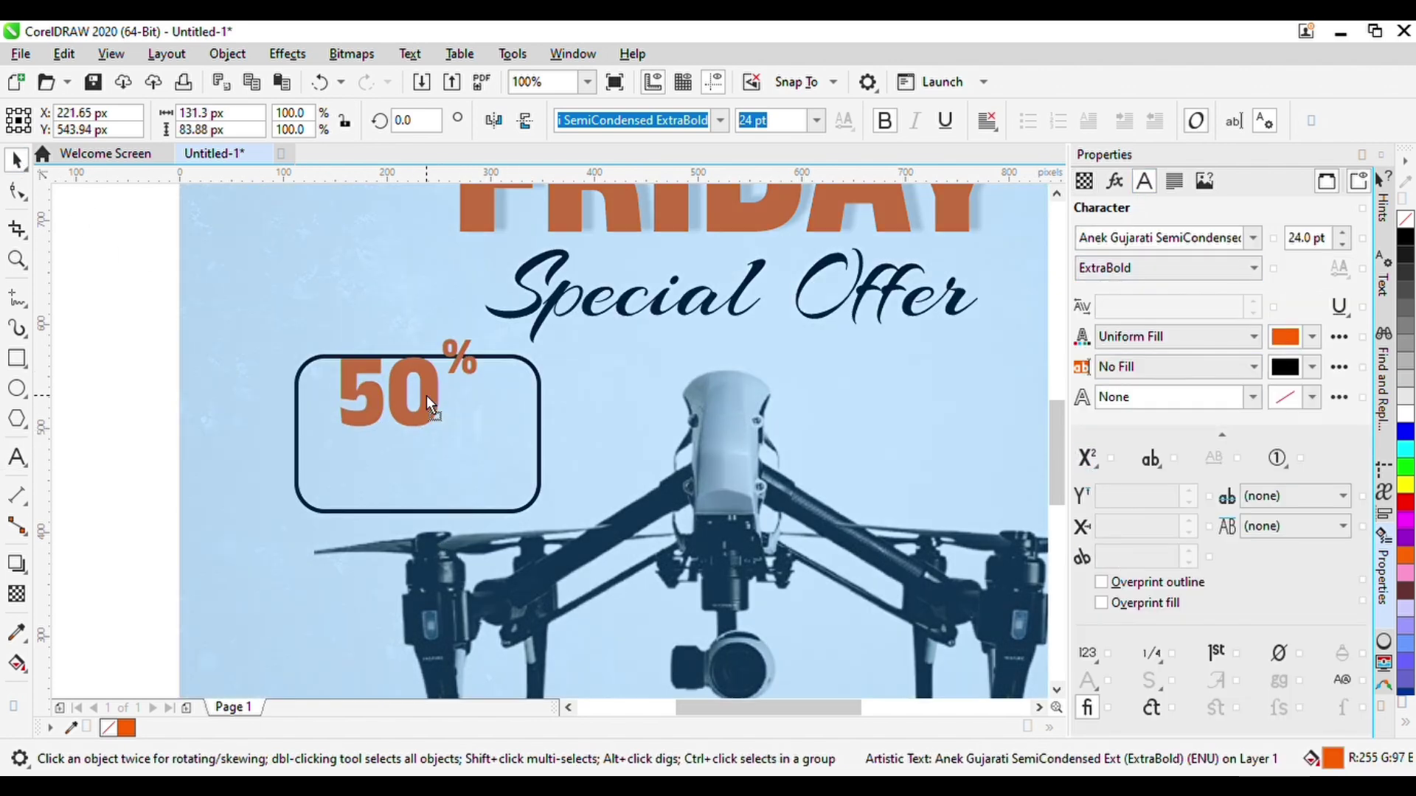
key("F8")
key("ctrl+a")
type("Discount")
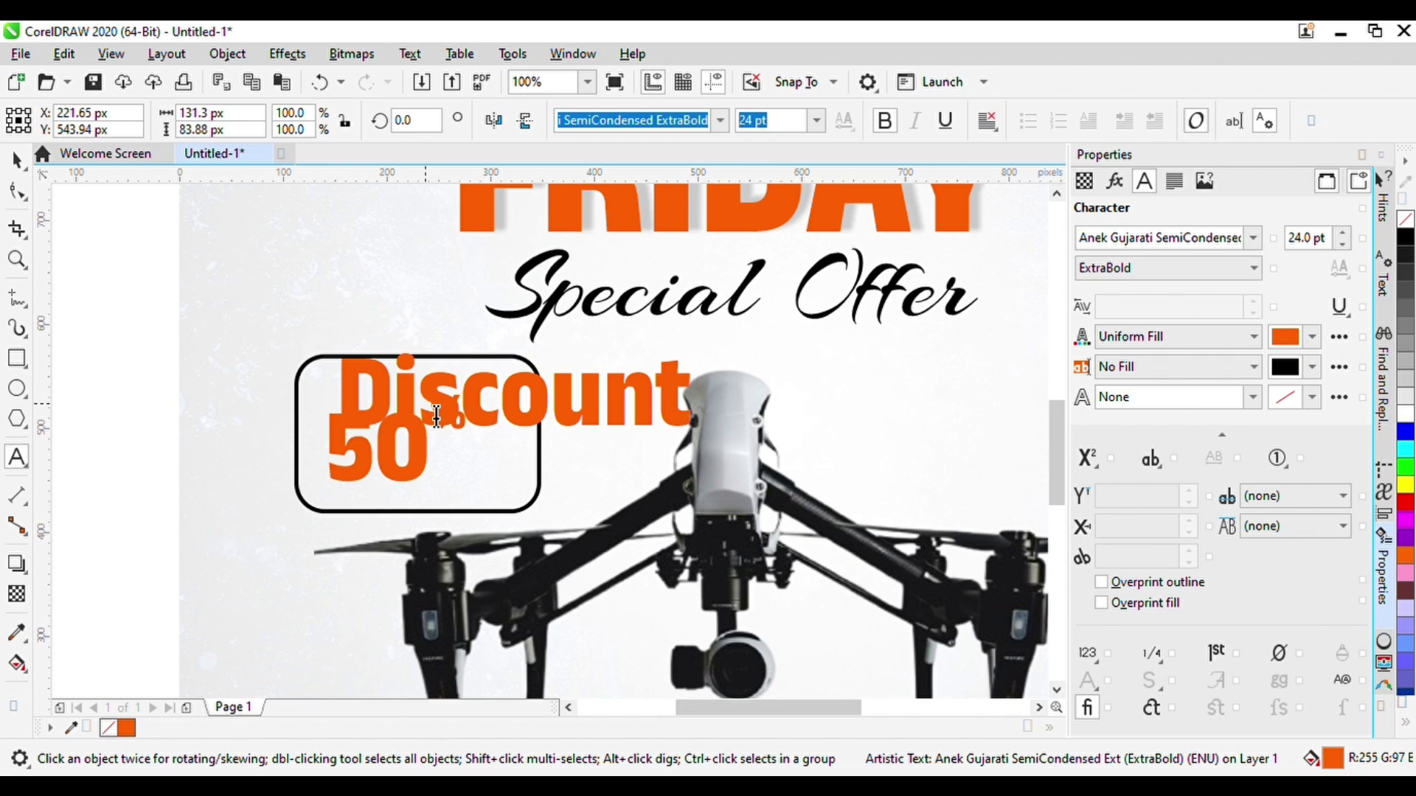
left_click(16, 160)
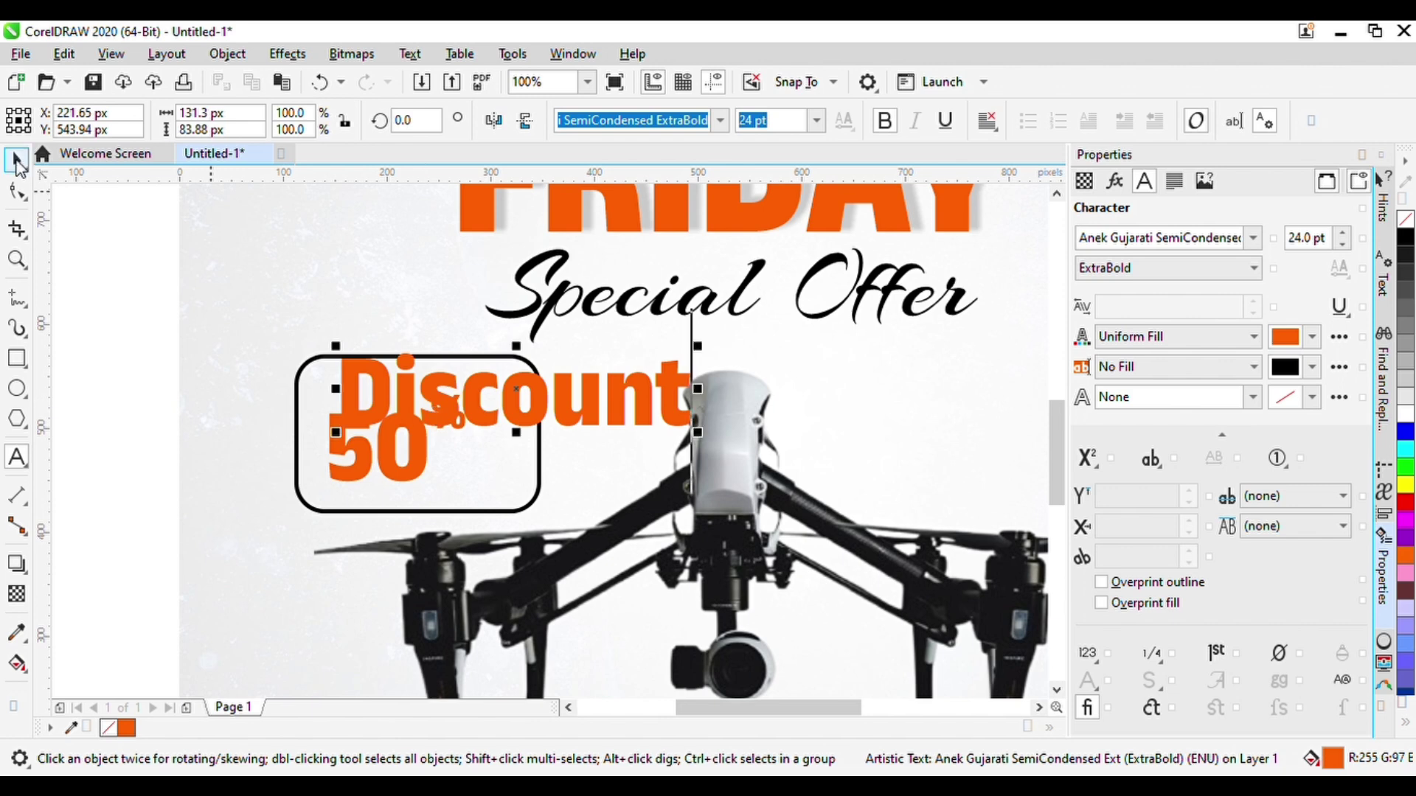
Fill the Discount text black and fit it at about 165 px wide, centered in the rounded rectangle above the lowered 50% text
left_click(1405, 237)
left_click_drag(700, 346, 530, 464)
key("Up")
left_click(540, 385, "shift")
key("c")
left_click(72, 433)
left_click(424, 473)
key("Down")
Duplicate the Discount text beside the 50 and change the copy to "OFF"
right_click(530, 464)
key("F8")
left_click(528, 470)
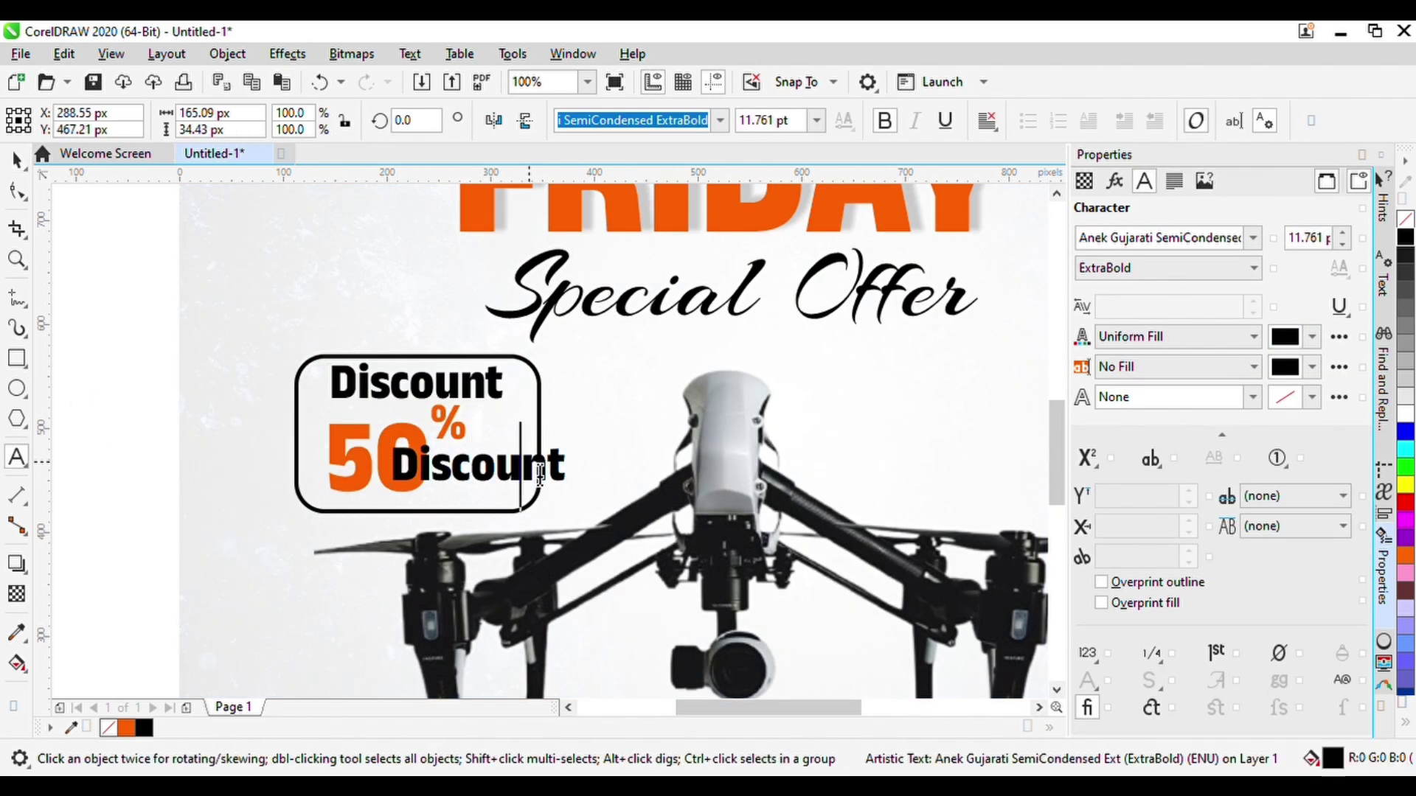
key("ctrl+a")
type("off")
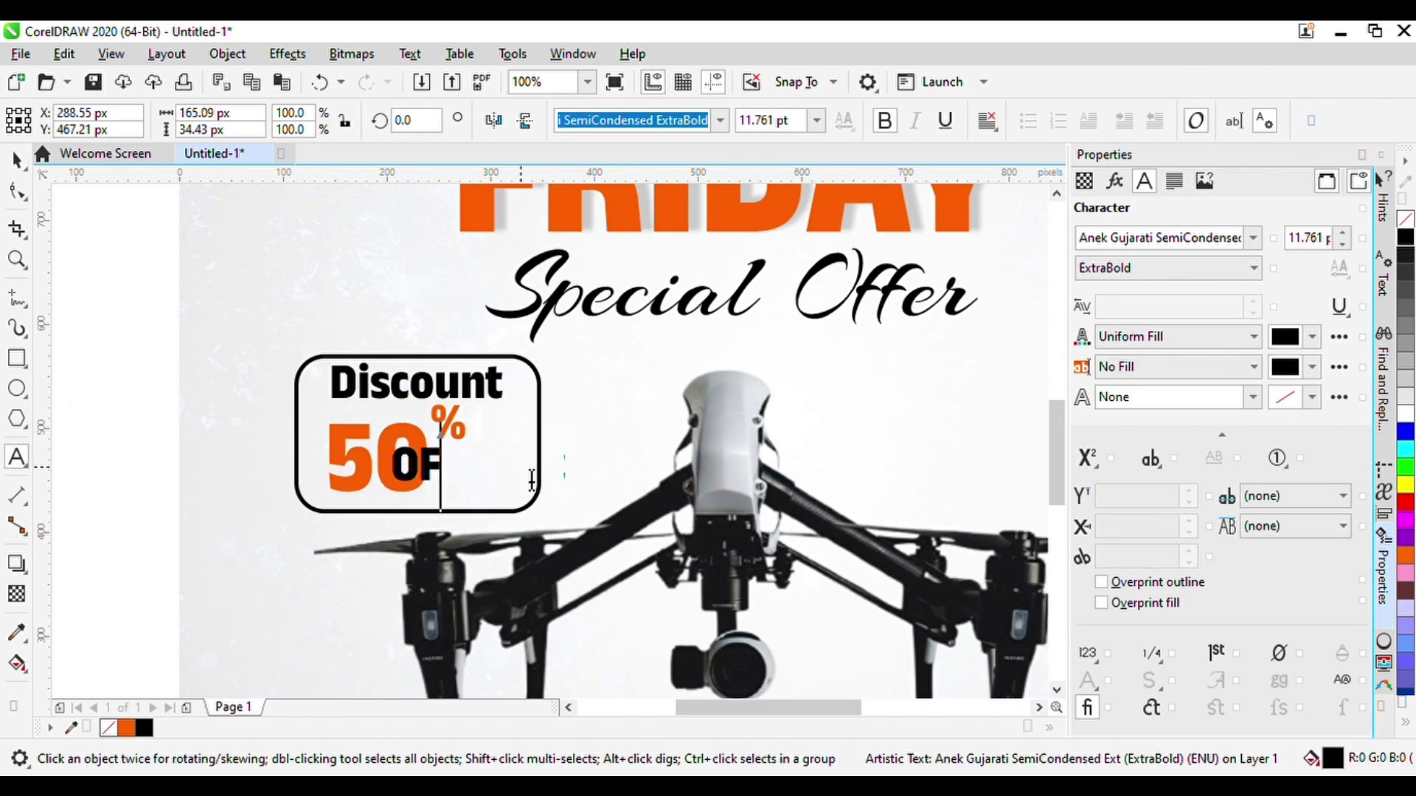
left_click(16, 160)
Nudge the OFF text into place beside the 50, directly below the percent sign
key("Right")
key("Right")
key("Right")
key("Right")
key("Right")
key("Down")
key("Left")
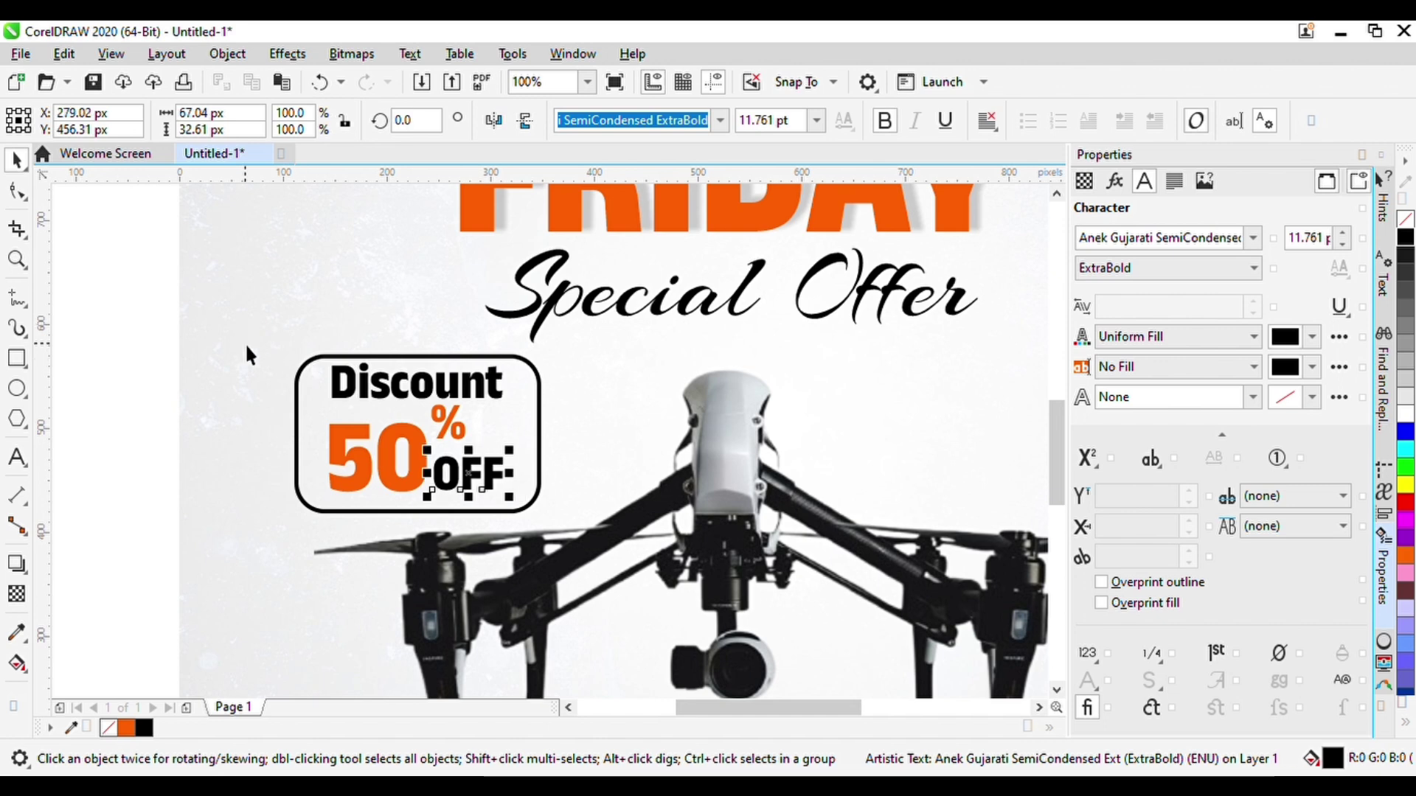
Scale the rounded rectangle and its three texts together to about 191 × 122 px and nudge them up and right
left_click_drag(59, 337, 606, 547)
left_click_drag(547, 349, 503, 376)
key("Up")
key("Up")
key("Right")
key("Right")
key("Right")
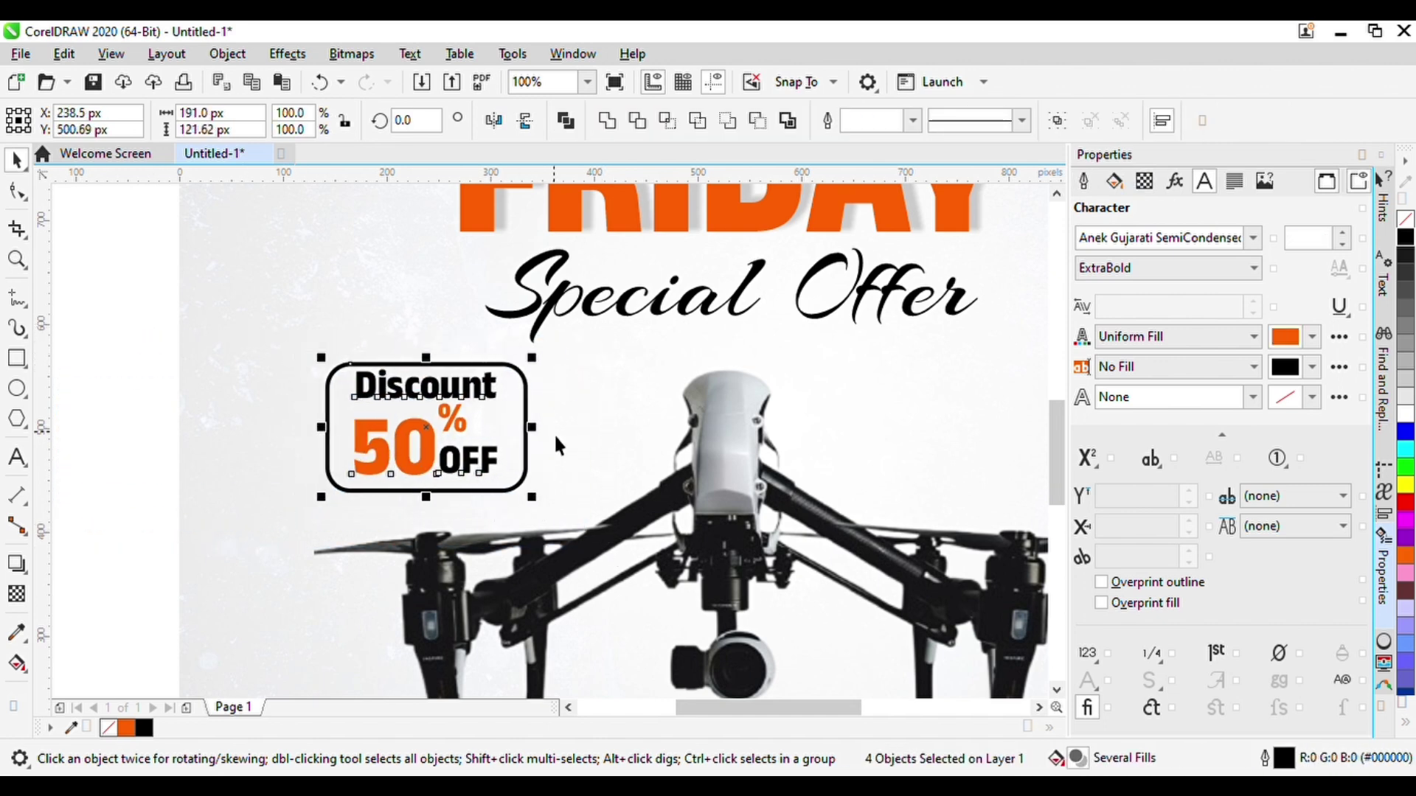
Enlarge the discount badge slightly and stretch its rounded rectangle to about 223 × 137 px
left_click_drag(546, 510, 542, 499)
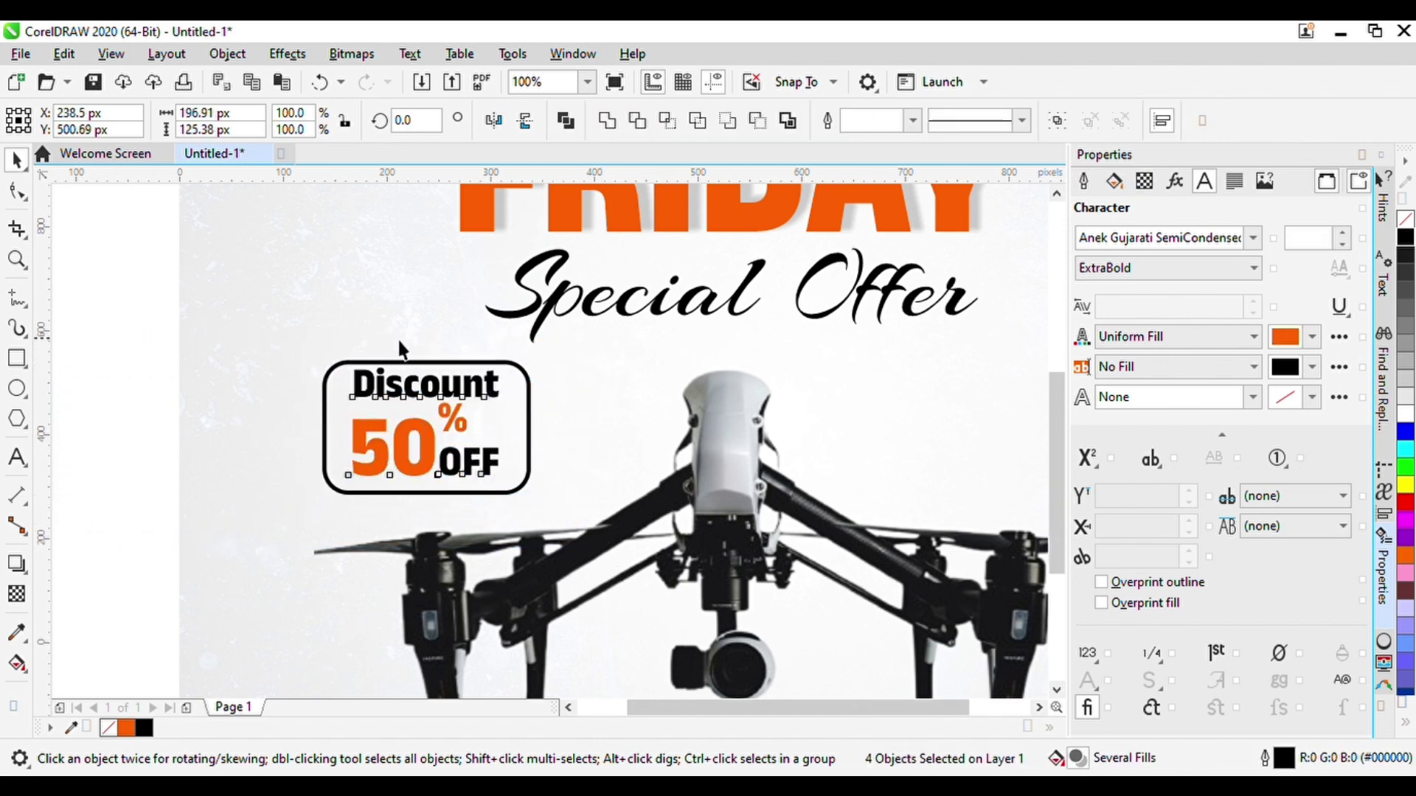
scroll(180, 390, "down", 2)
left_click(180, 391)
left_click(365, 398)
left_click_drag(354, 382, 341, 383)
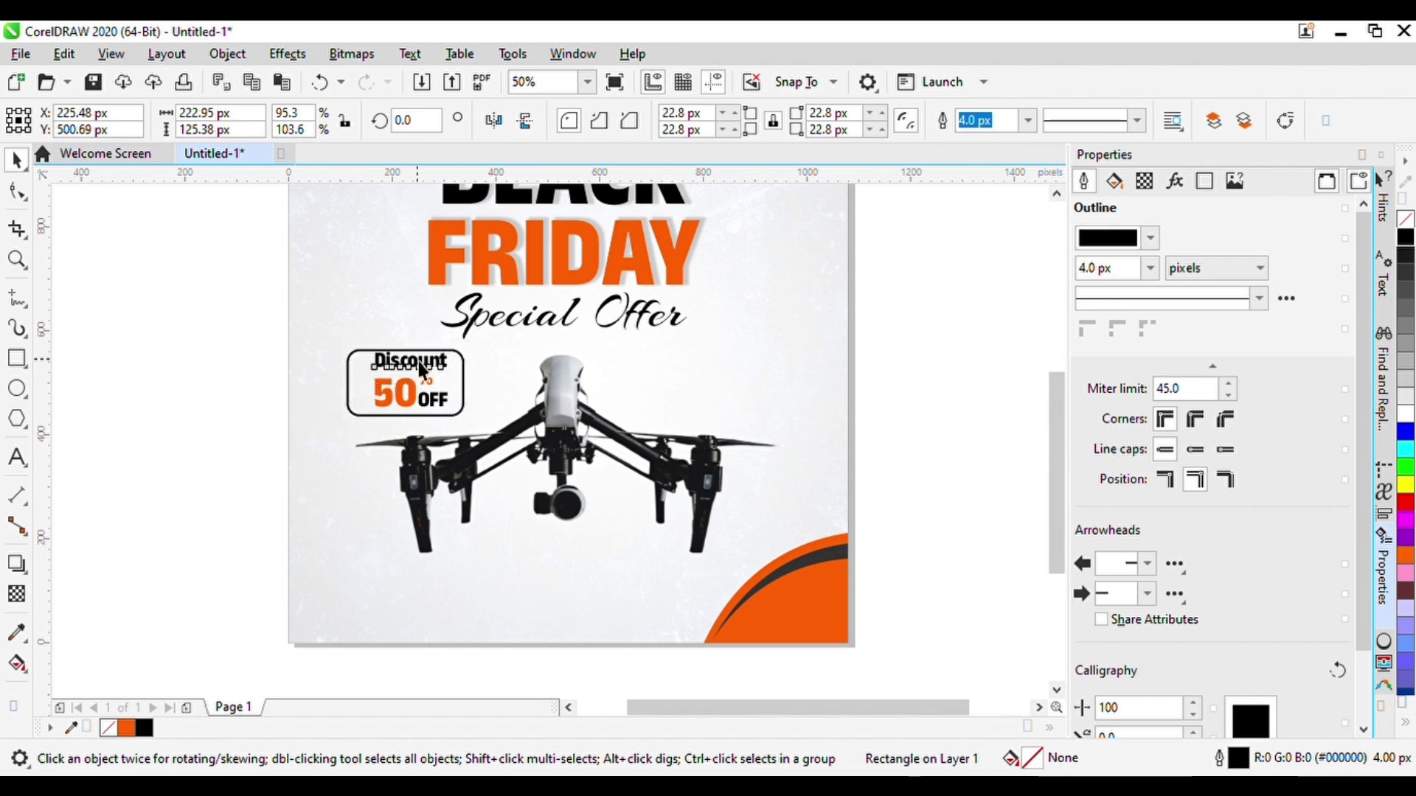
left_click(418, 362)
left_click(360, 373)
left_click(392, 350)
scroll(394, 348, "up", 2)
left_click_drag(446, 360, 446, 338)
Group the Discount, 50% and OFF texts and center the group horizontally and vertically in the rounded rectangle
scroll(445, 339, "up", 1)
key("ctrl+a")
key("shift+F2")
left_click_drag(223, 421, 453, 491)
key("ctrl+g")
left_click(360, 476, "shift")
key("c")
key("e")
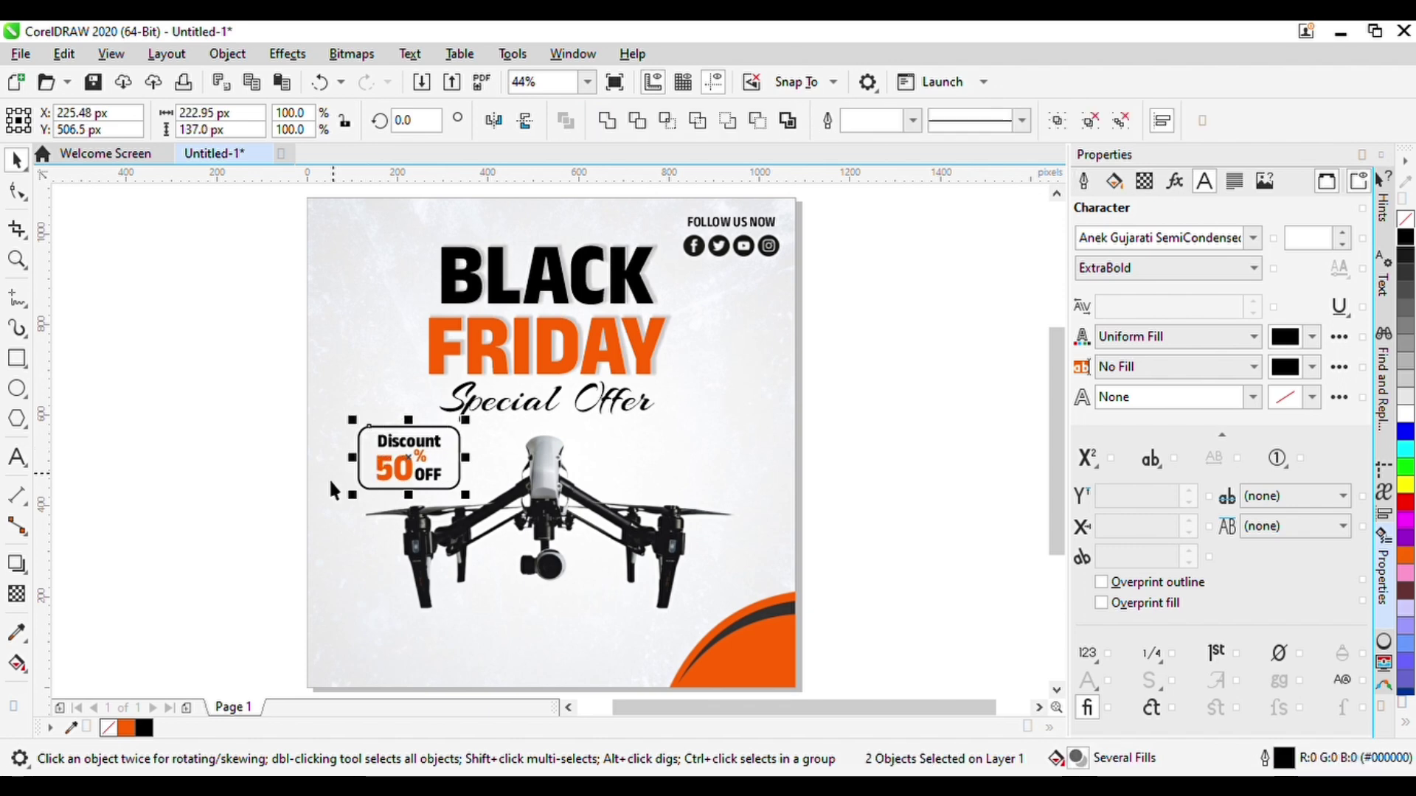
Enlarge the grouped badge texts to about 155 × 115 px within the rounded rectangle
left_click(282, 481)
left_click(436, 478)
scroll(443, 472, "up", 2)
left_click_drag(455, 388, 454, 389)
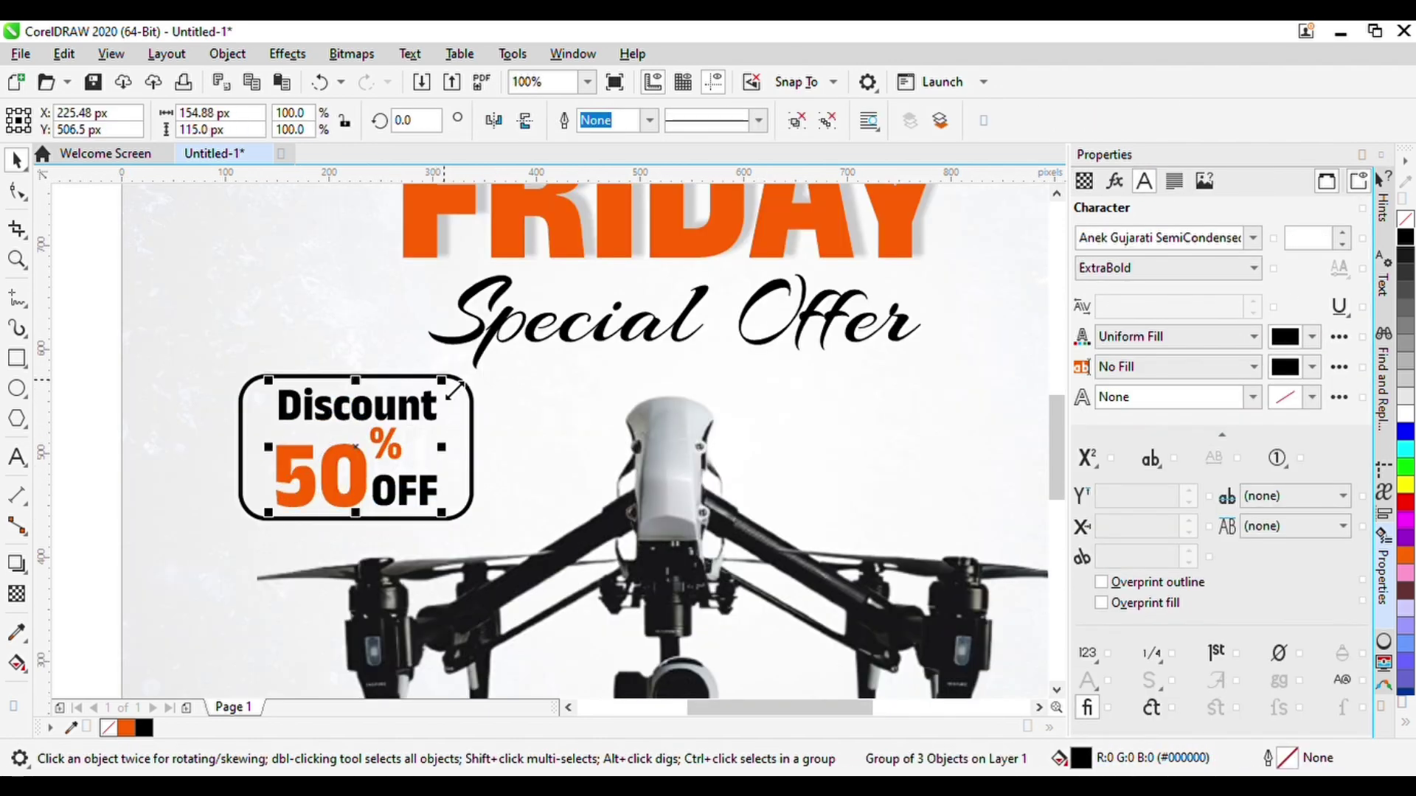
left_click(473, 404, "shift")
key("Escape")
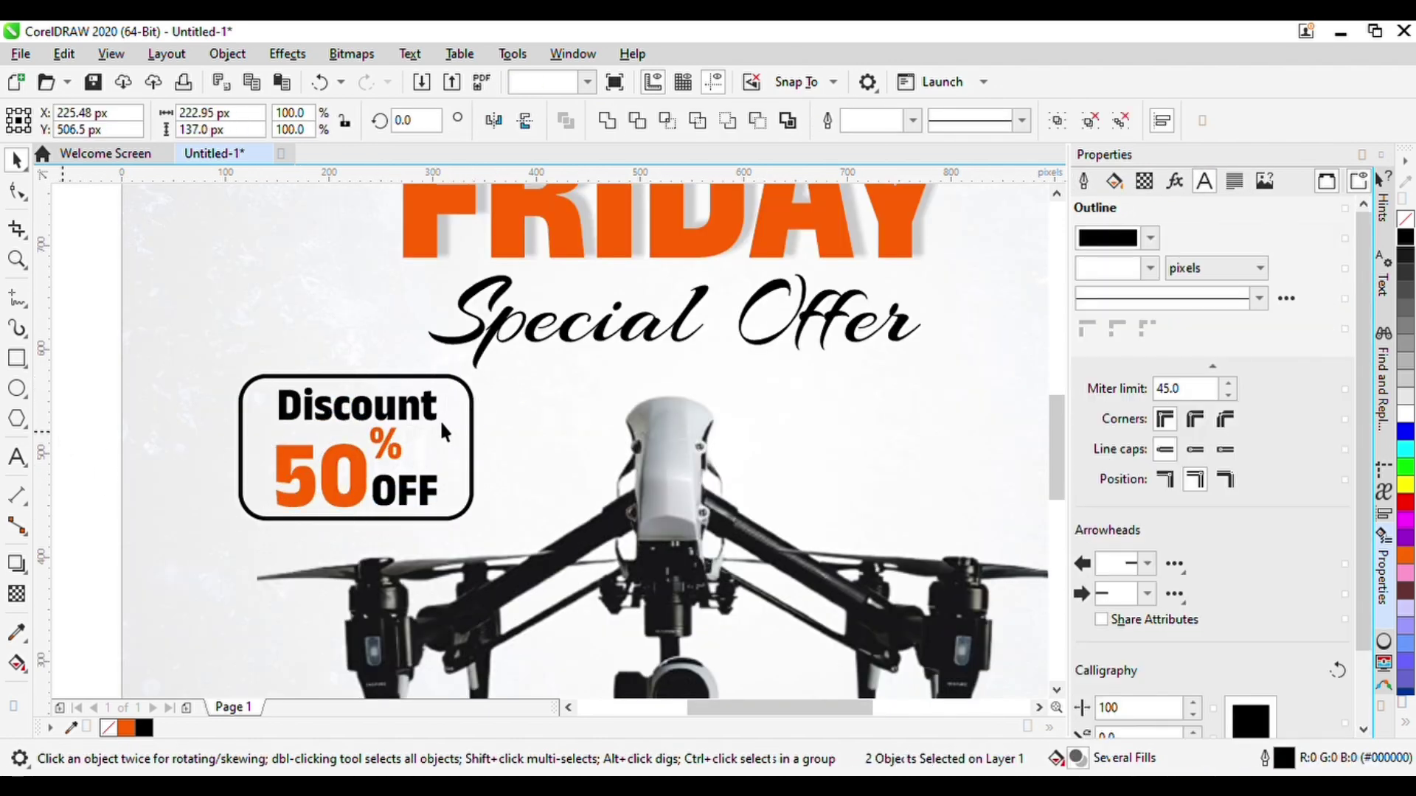
Scale the rounded rectangle and its text group together to about 198 × 122 px and move them right toward the drone
scroll(439, 418, "up", 1)
key("ctrl+a")
key("F4")
left_click_drag(208, 398, 472, 507)
key("Right")
key("Right")
key("Right")
key("Right")
key("Right")
key("Right")
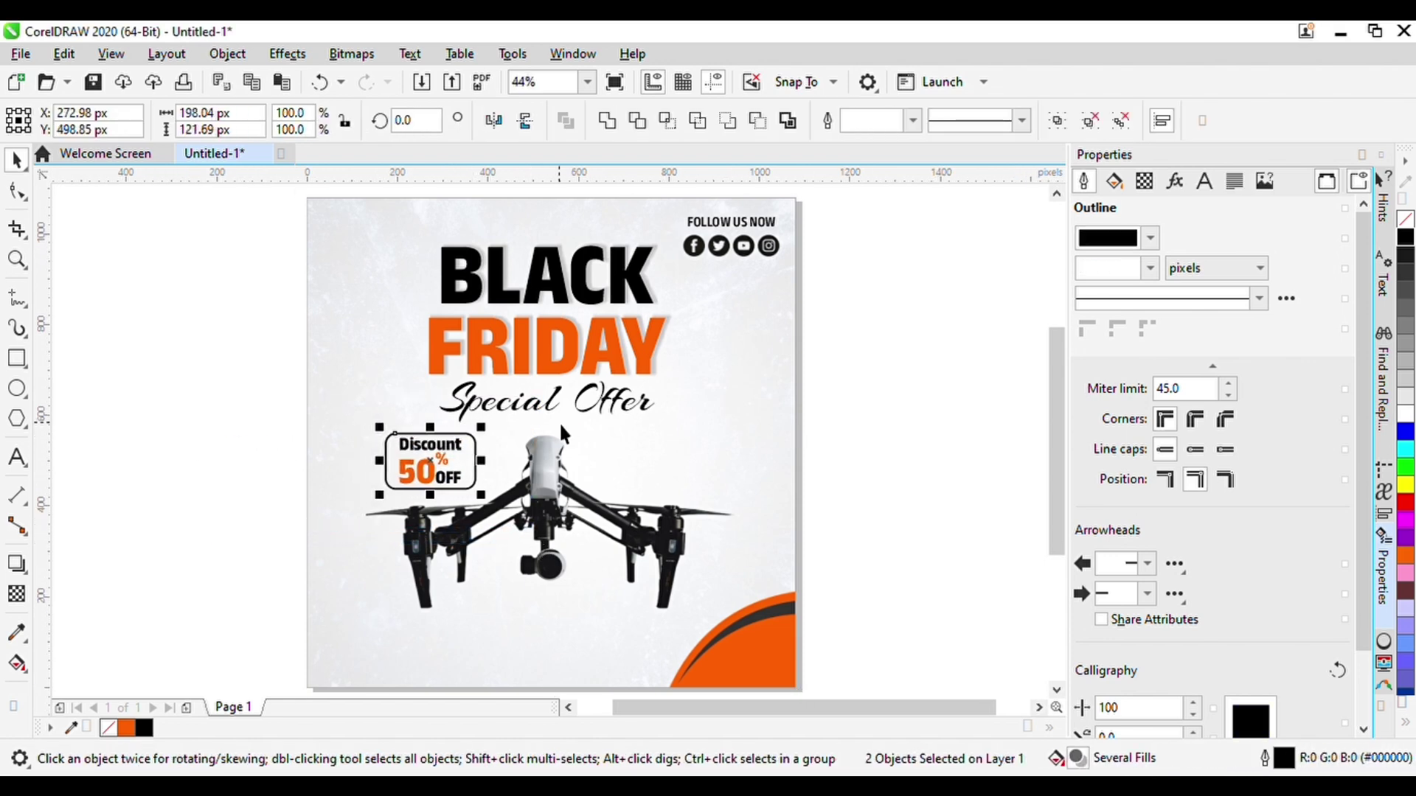
Nudge the drone image slightly down and right beside the discount badge
left_click(563, 499)
key("Left")
key("Down")
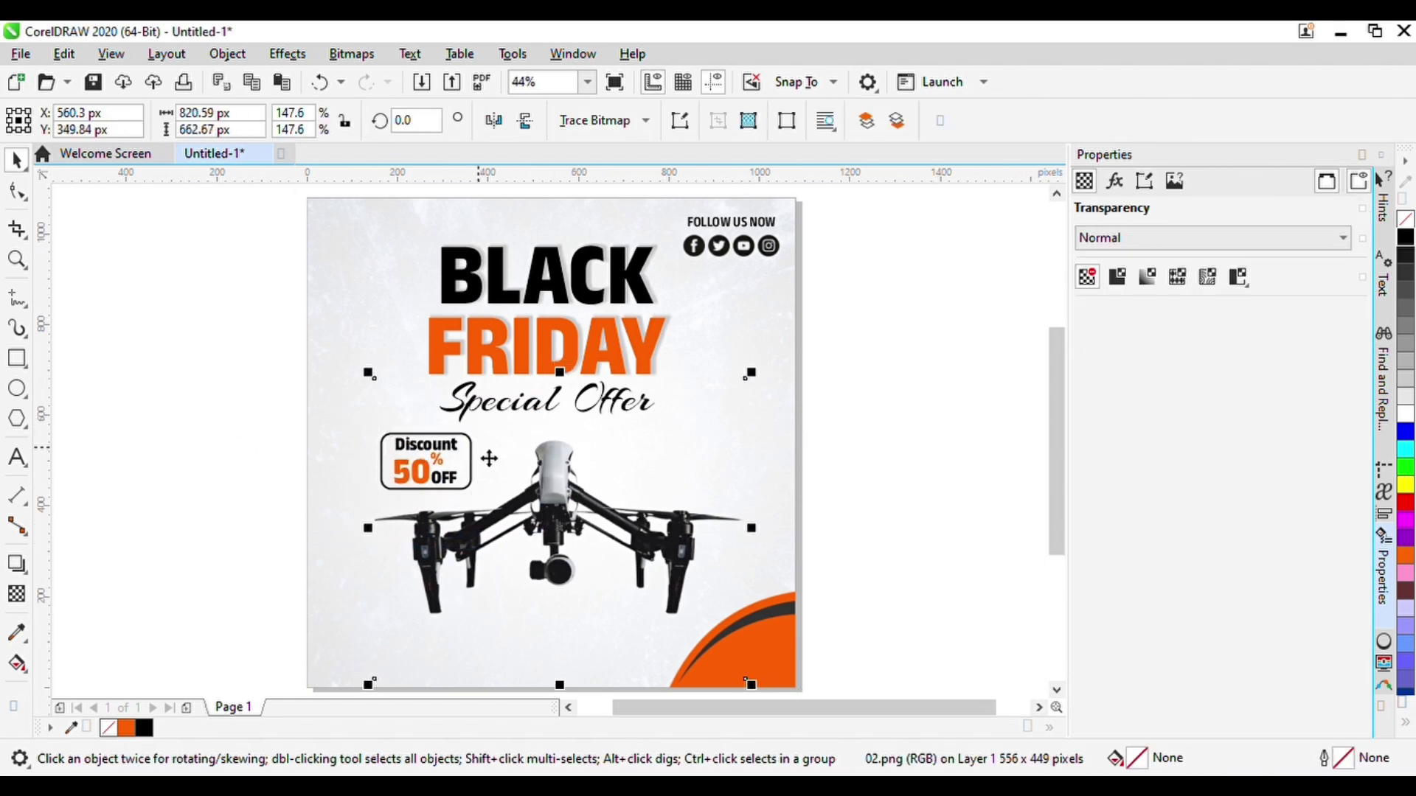
key("Left")
left_click_drag(509, 515, 509, 514)
key("Right")
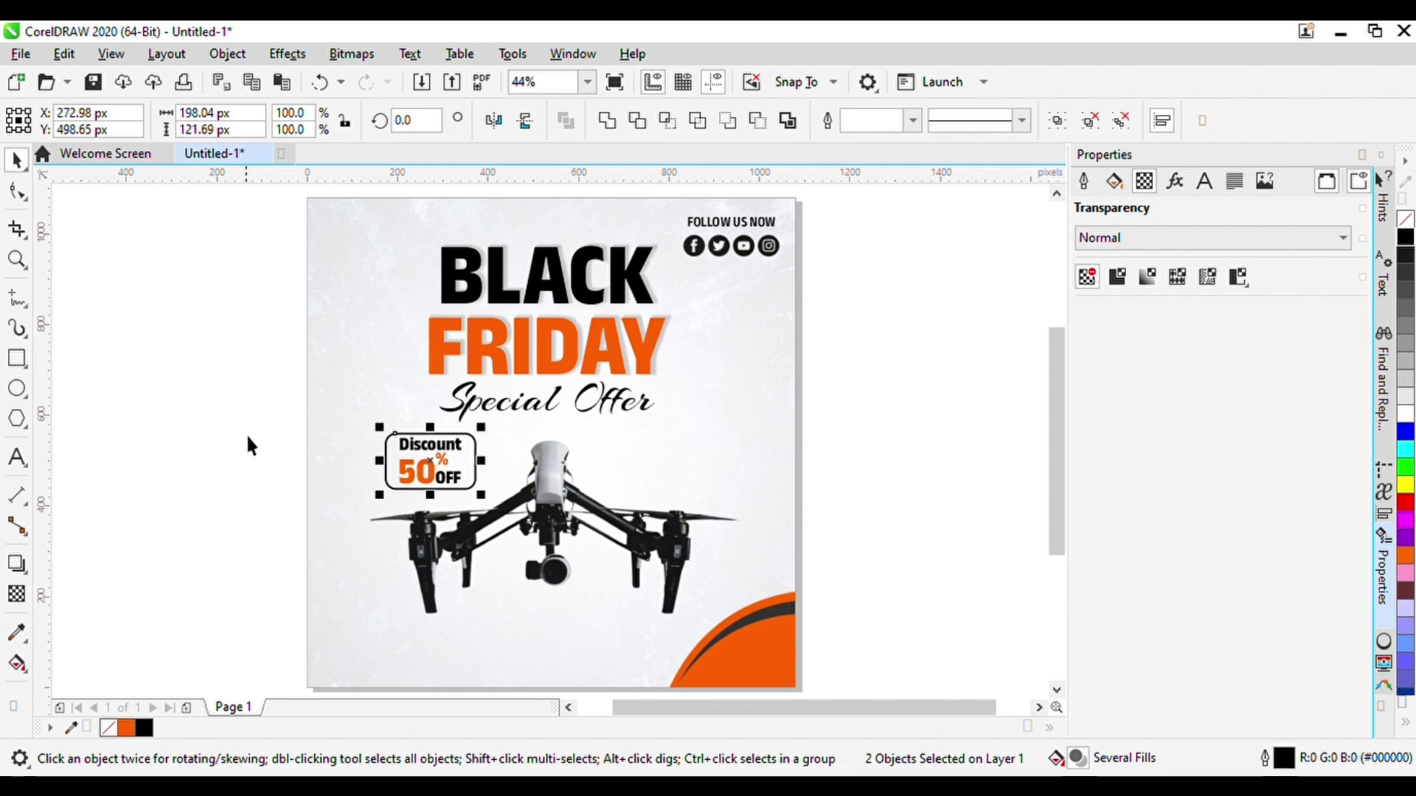
left_click(243, 435)
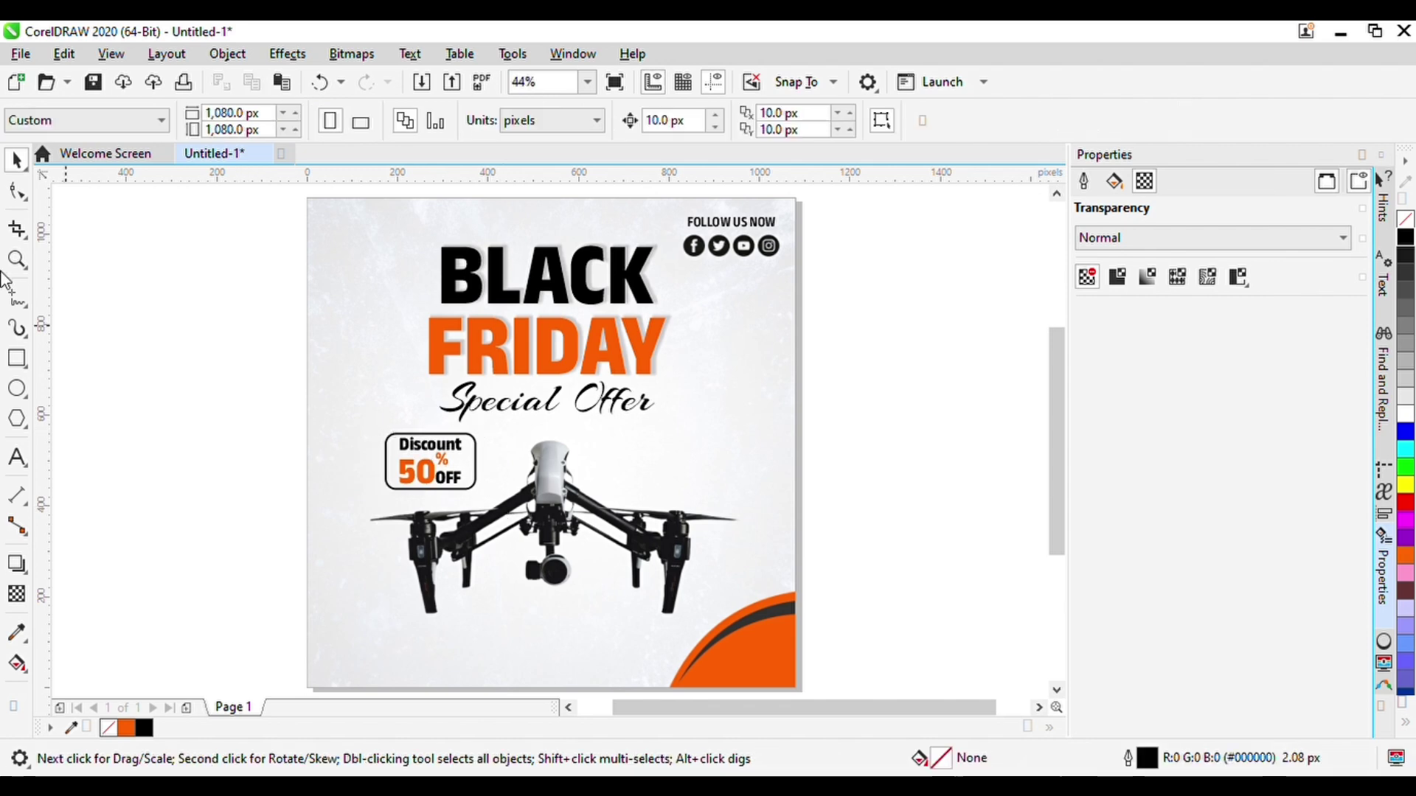
Add the artistic text "LET'S REACH THE SKY" below the drone
left_click(16, 457)
left_click(342, 633)
type("LE")
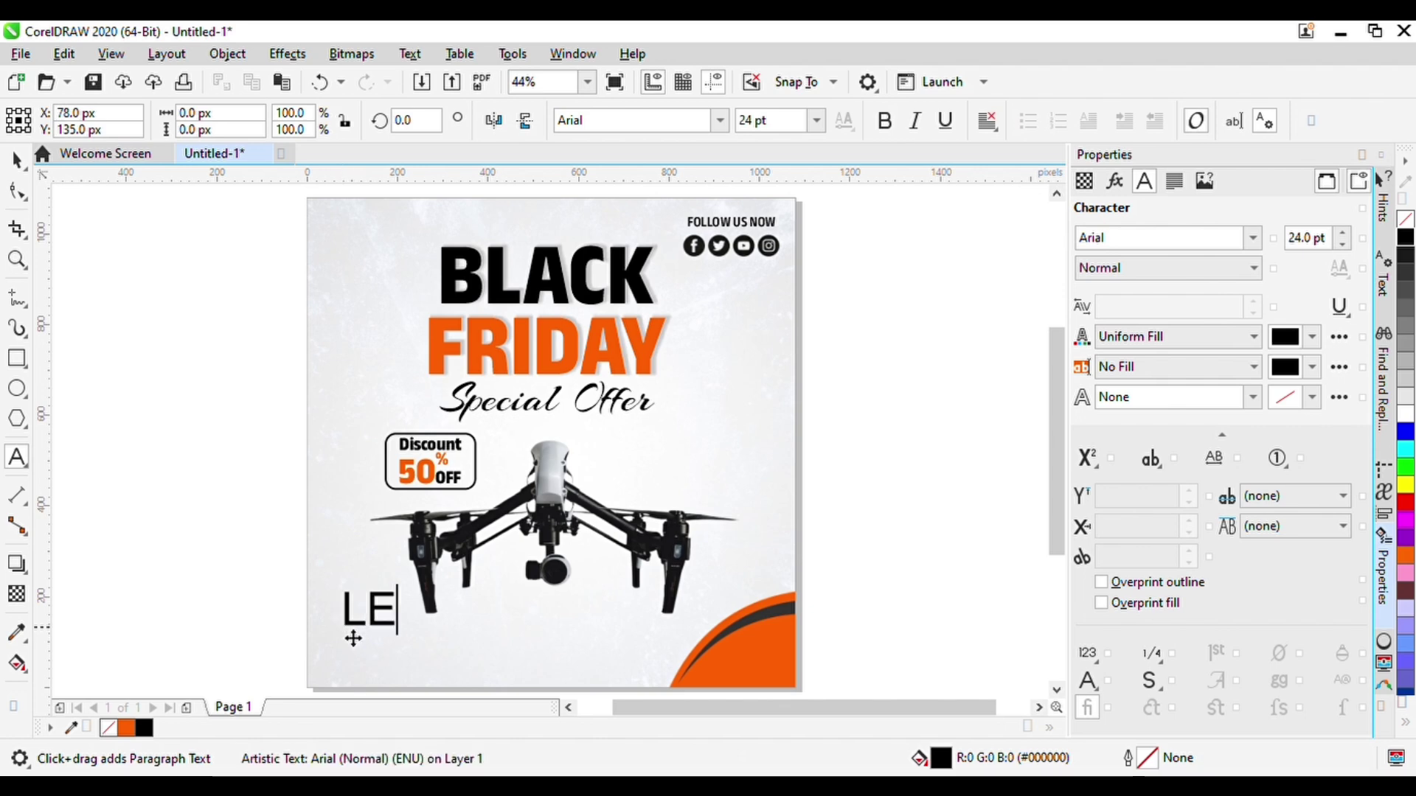
type("T'S REACH THE SKY")
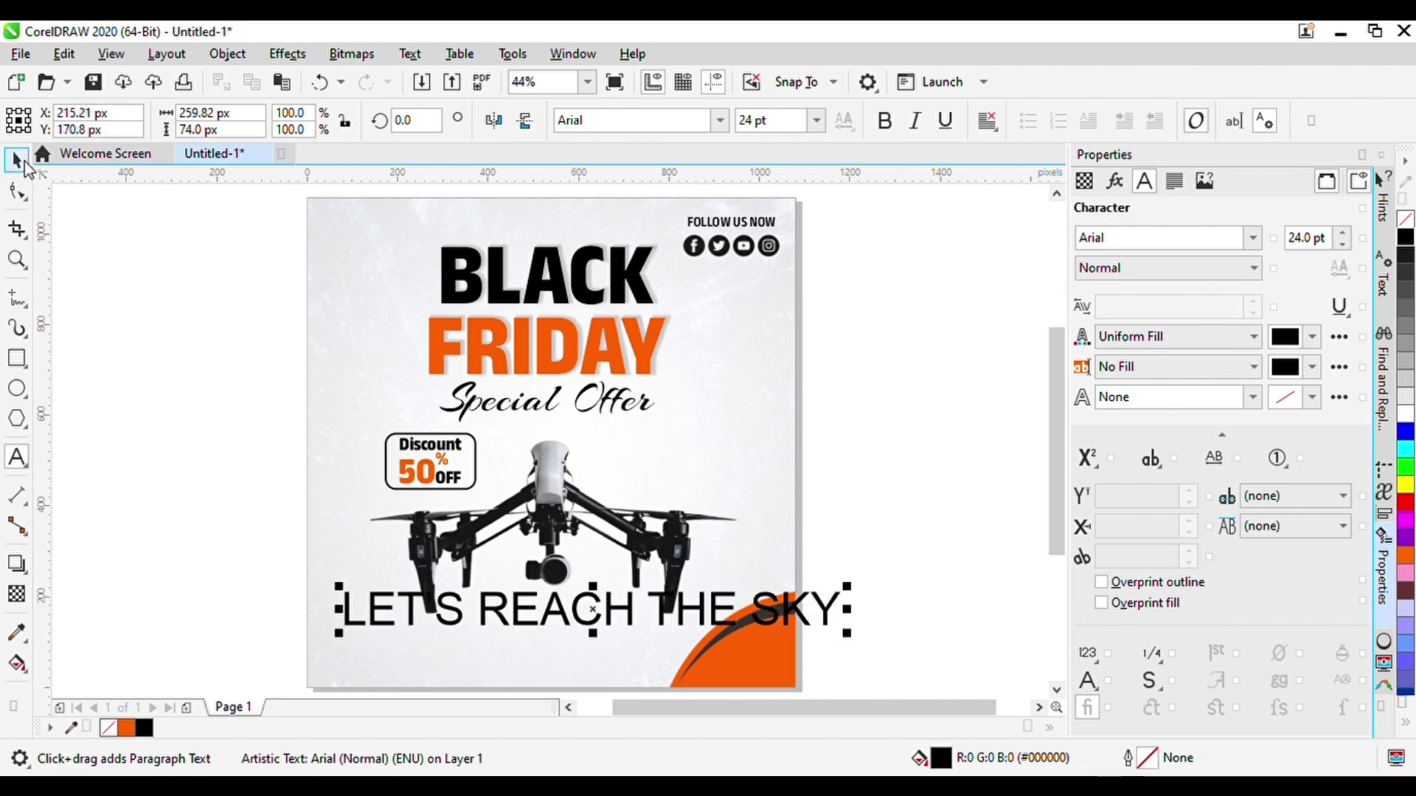
left_click(25, 163)
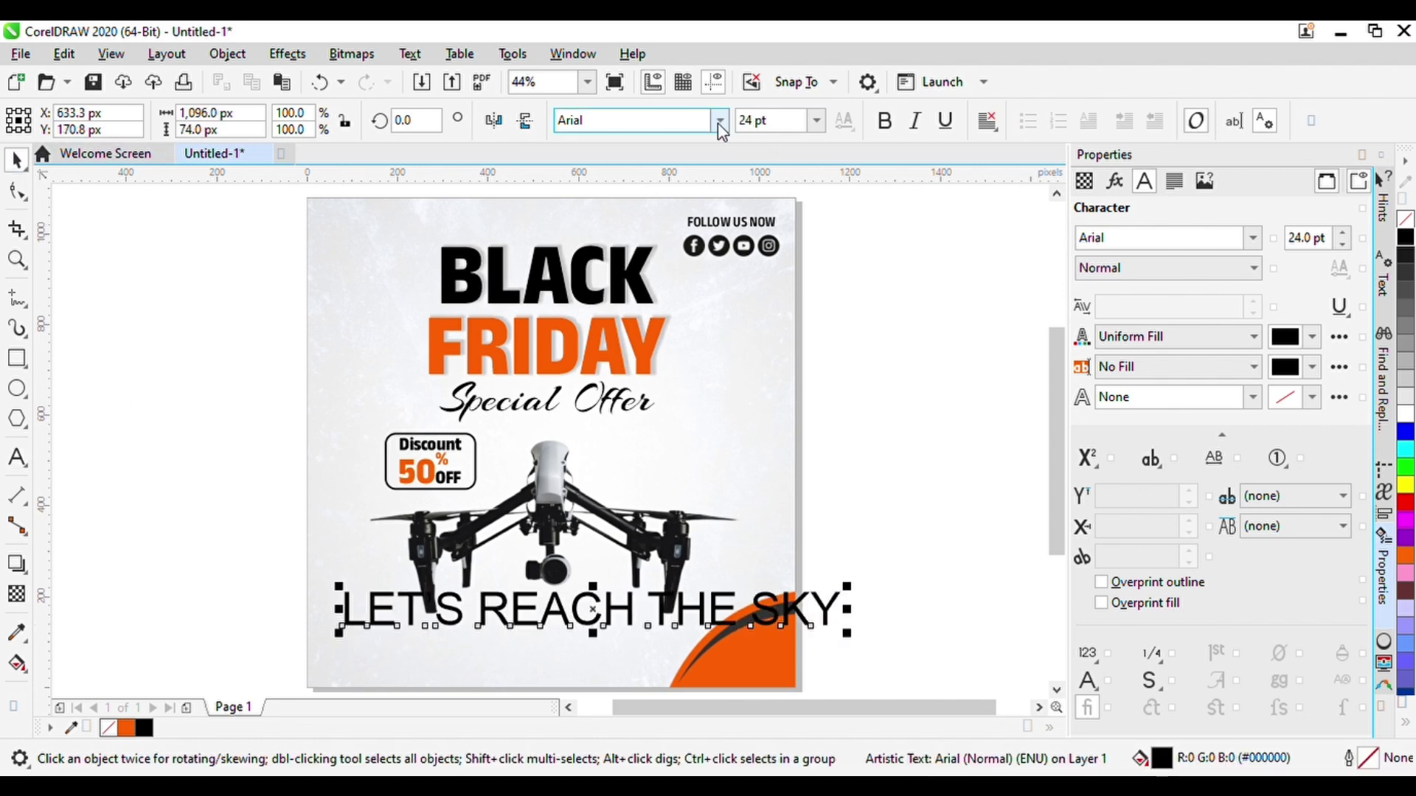
Set the tagline in Anek Gujarati SemiCondensed SemiBold, shrink it to about 387 px wide and center it under the drone
left_click(721, 122)
left_click(704, 245)
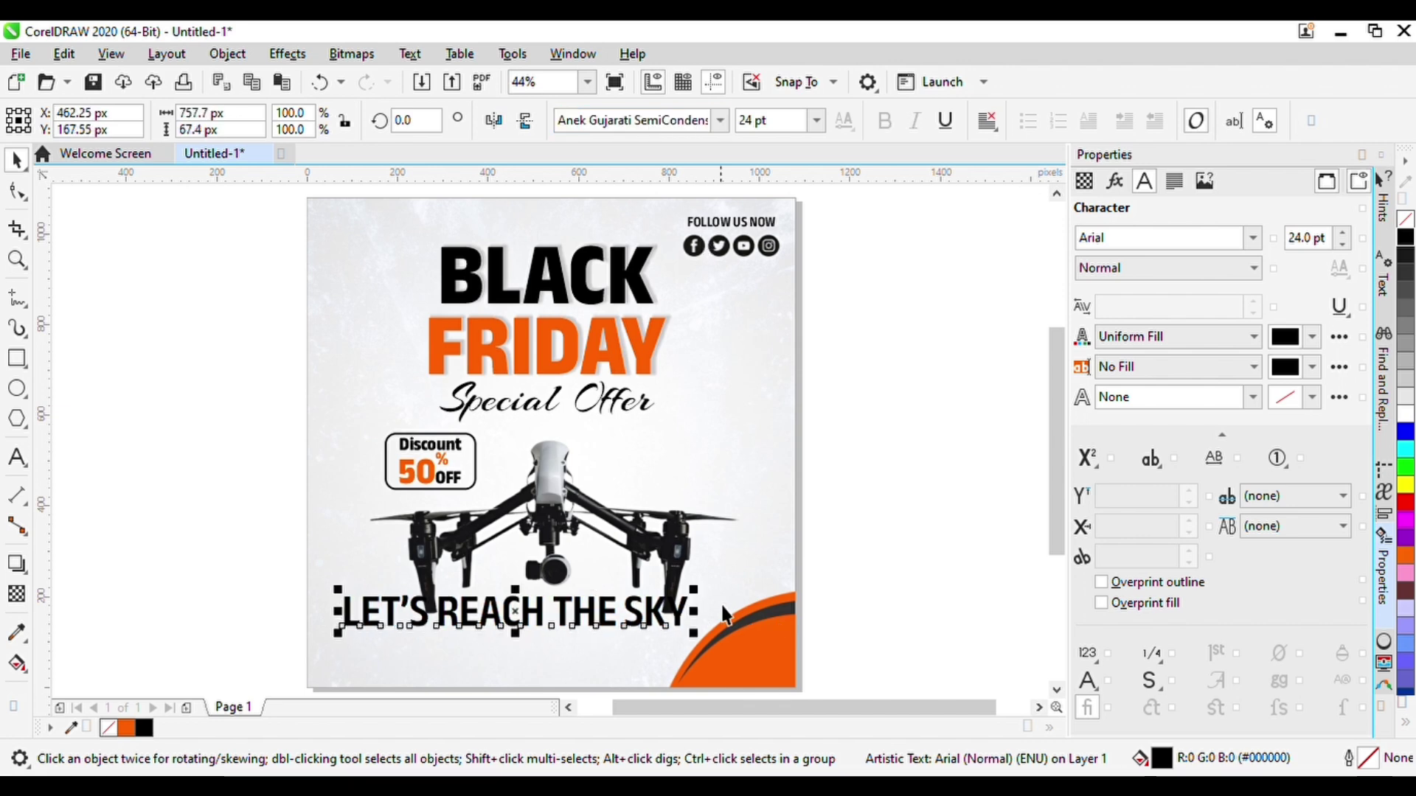
left_click_drag(694, 590, 472, 612)
left_click(562, 504, "shift")
key("c")
Color the words "LET'S REACH" orange and enlarge the tagline in ExtraBold to about 448 px wide
left_click(894, 518)
double_click(573, 617)
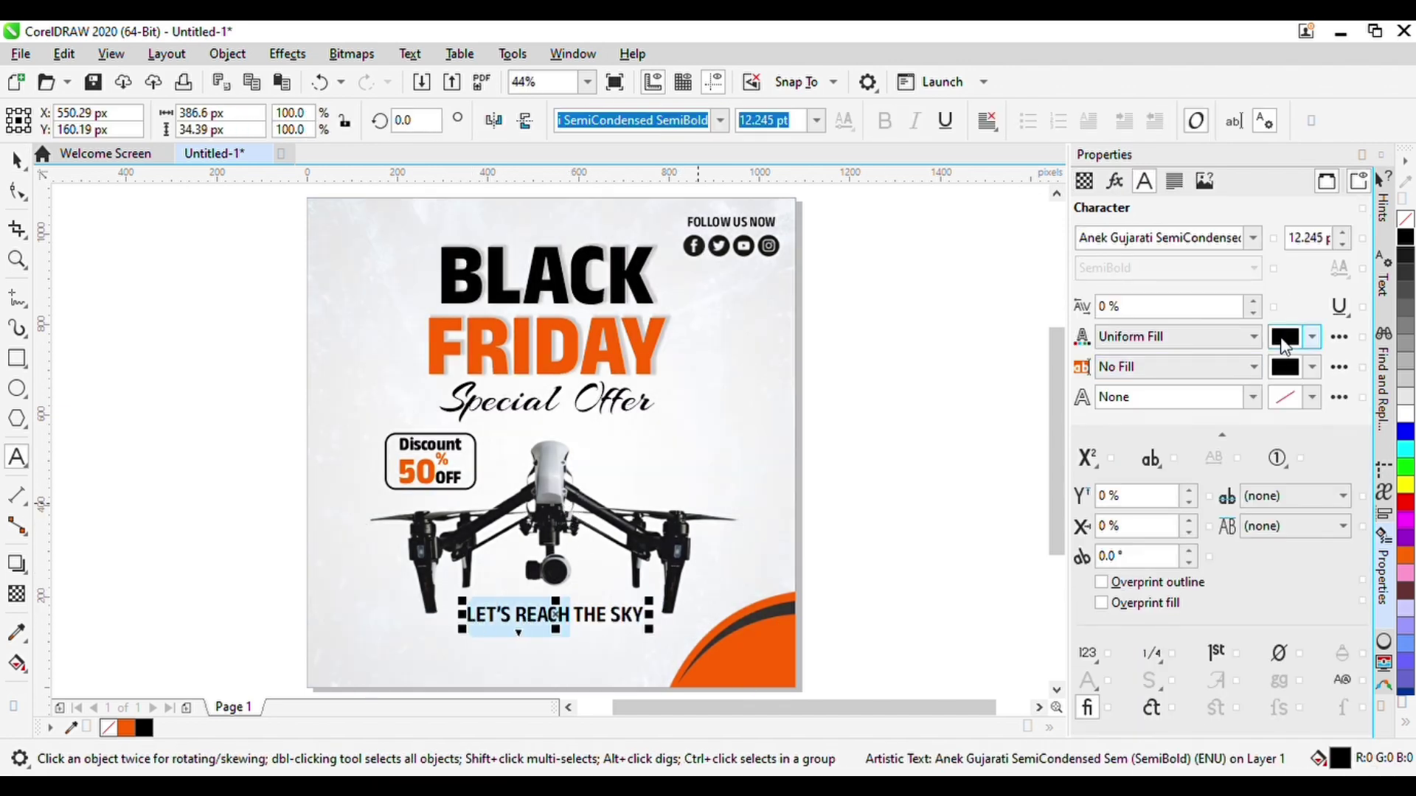
left_click(1406, 555)
left_click(19, 161)
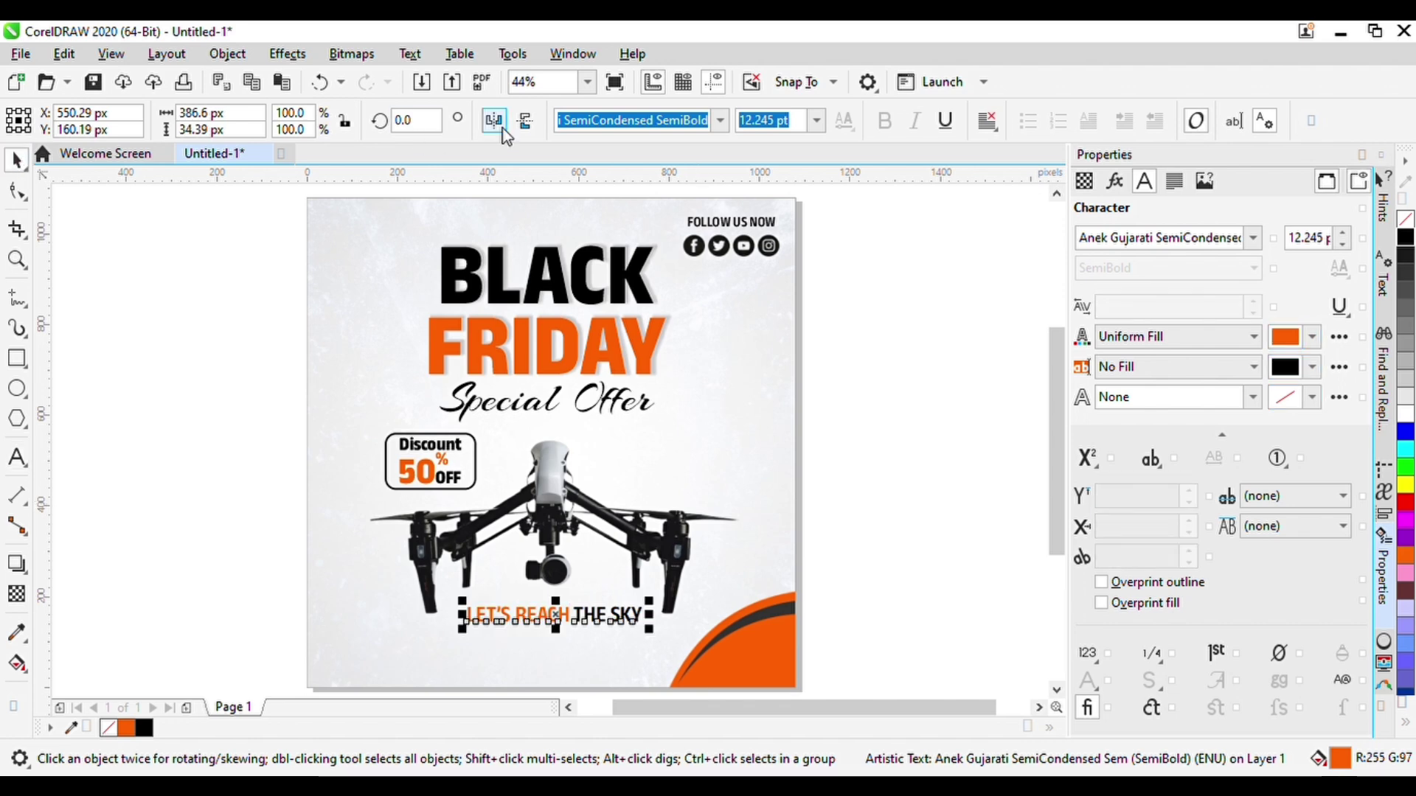
left_click(728, 207)
left_click_drag(463, 601, 446, 591)
Center the drone horizontally with the headline and shift the tagline slightly left and up between the drone's legs
left_click(589, 510)
left_click(567, 290, "shift")
key("c")
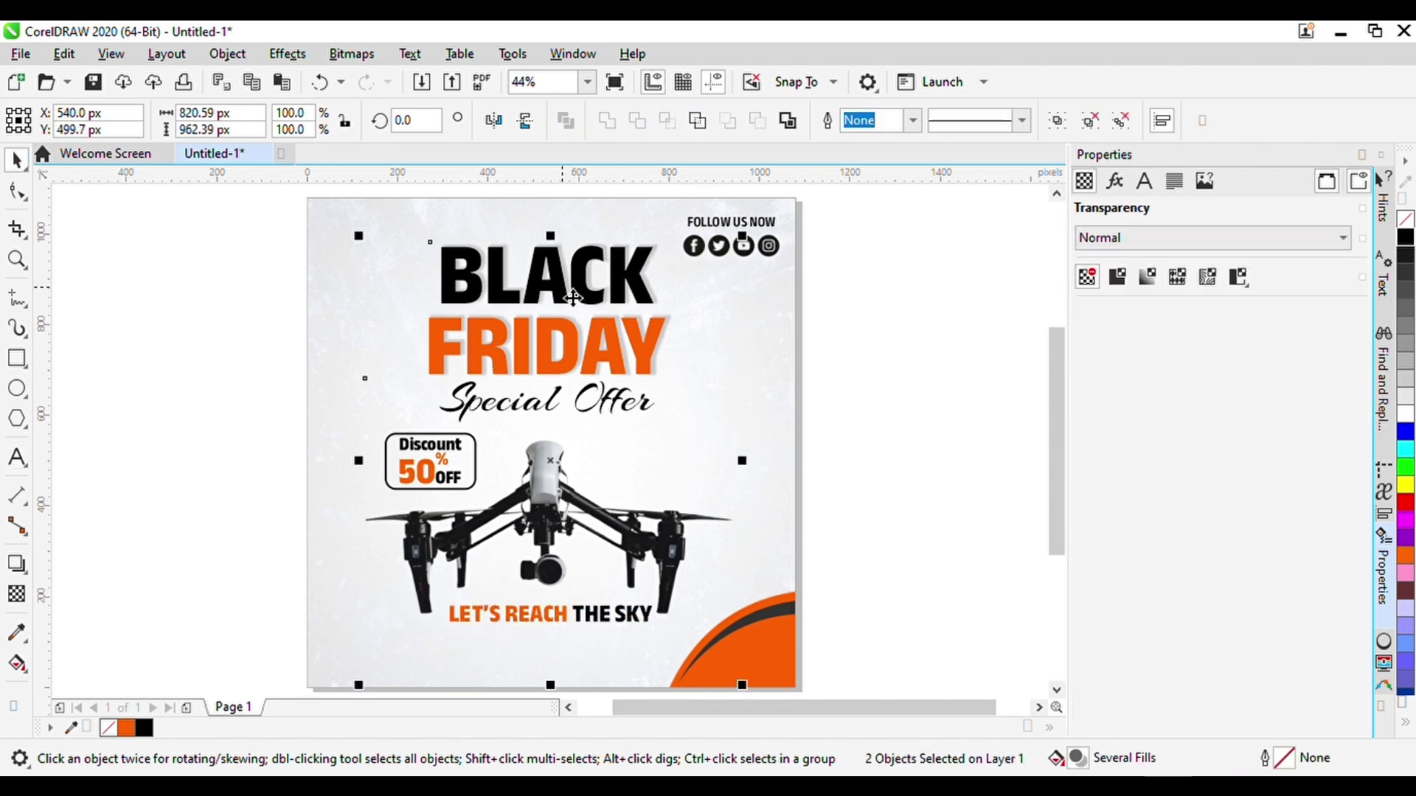
key("Escape")
left_click(625, 622)
left_click_drag(625, 622, 617, 617)
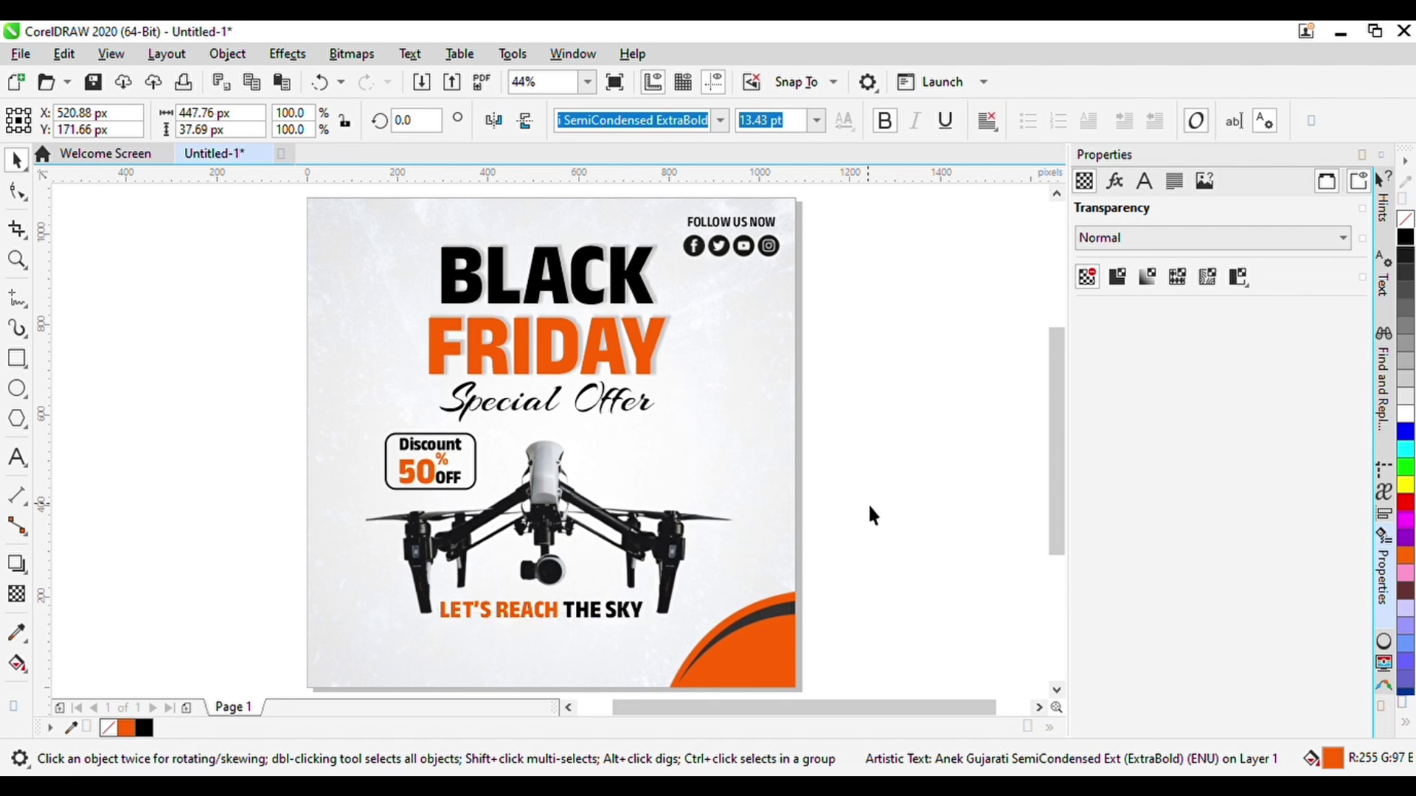
left_click(883, 487)
key("ctrl+a")
key("Escape")
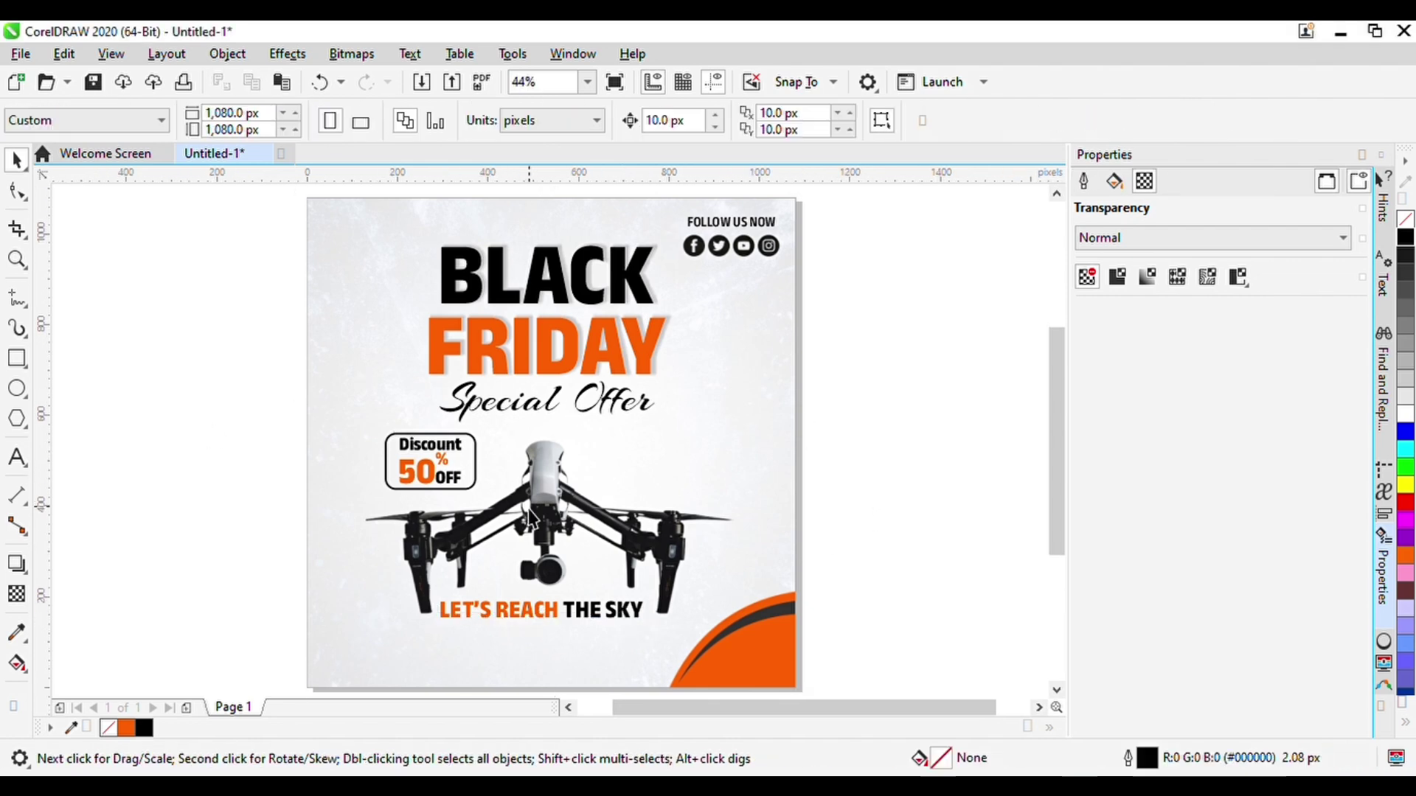
Nudge the drone image and the tagline slightly up
left_click(535, 517)
left_click_drag(535, 516, 535, 513)
key("Escape")
left_click(603, 624)
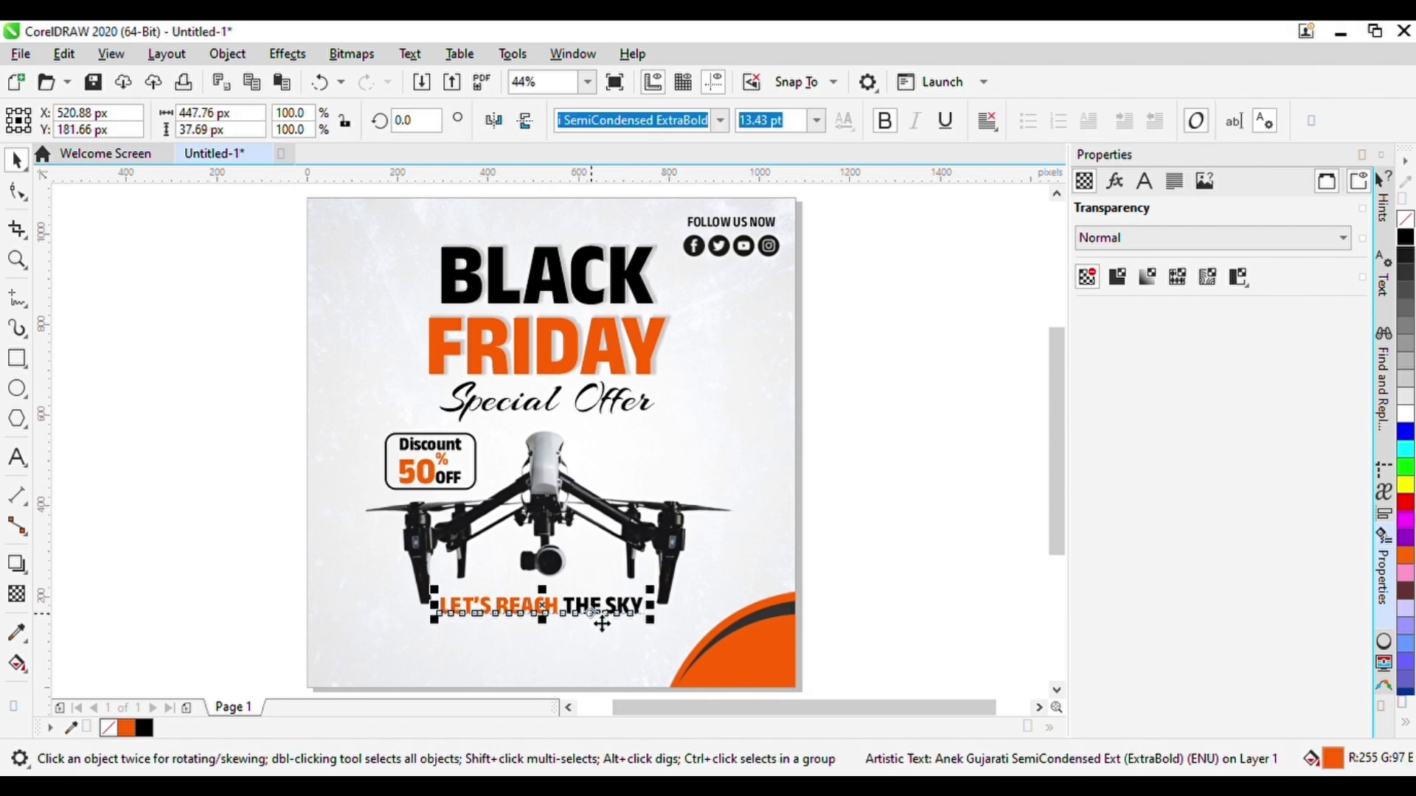
key("Up")
Nudge the headline group, the discount badge and the tagline up together
left_click_drag(194, 216, 715, 663)
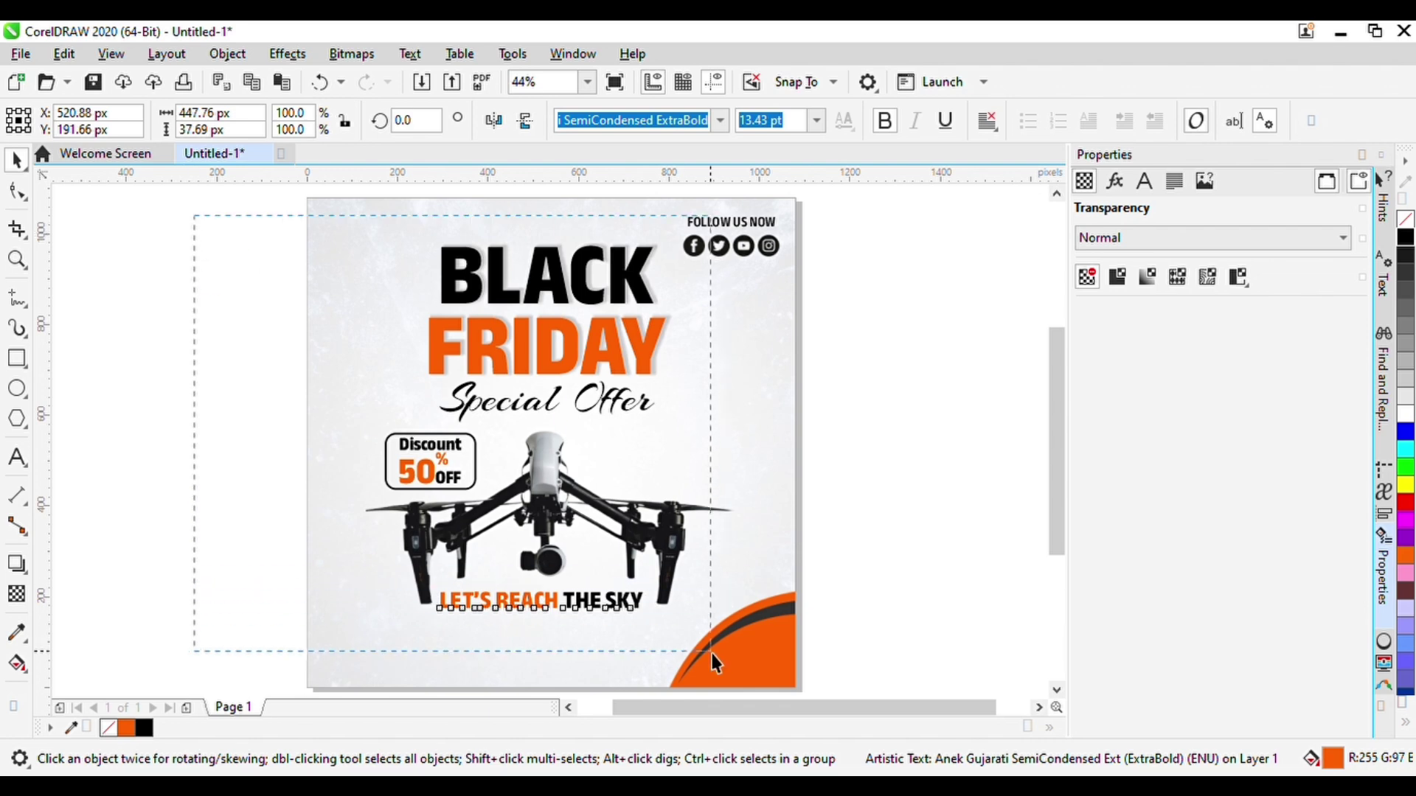
key("Up")
key("Up")
key("Up")
key("Up")
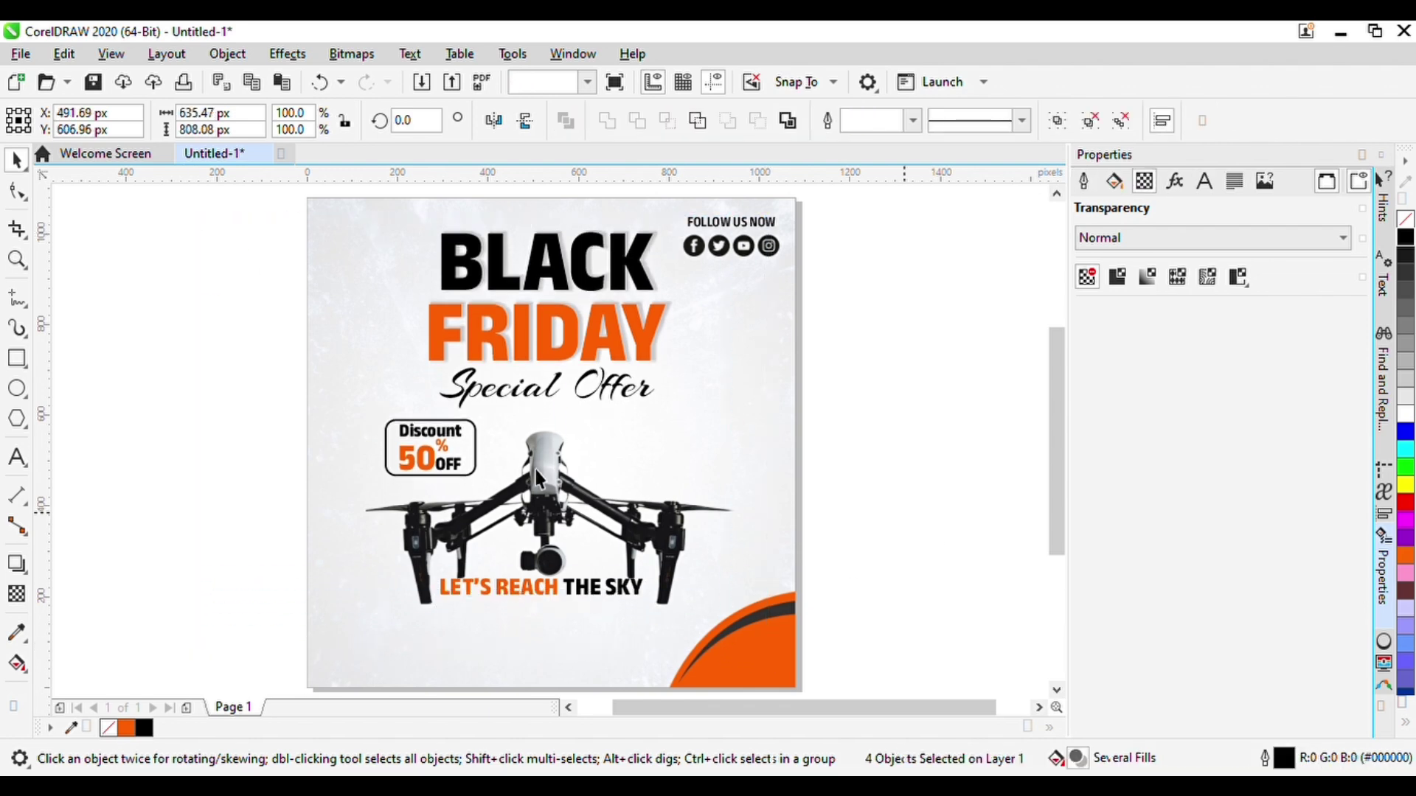
Nudge the drone image up toward the Special Offer text
left_click(539, 469)
key("Up")
key("Up")
key("Up")
key("Down")
Move the tagline down below the drone's legs and enlarge it to about 560 px wide
left_click(587, 592)
key("Down")
key("Down")
key("Down")
key("Down")
key("Down")
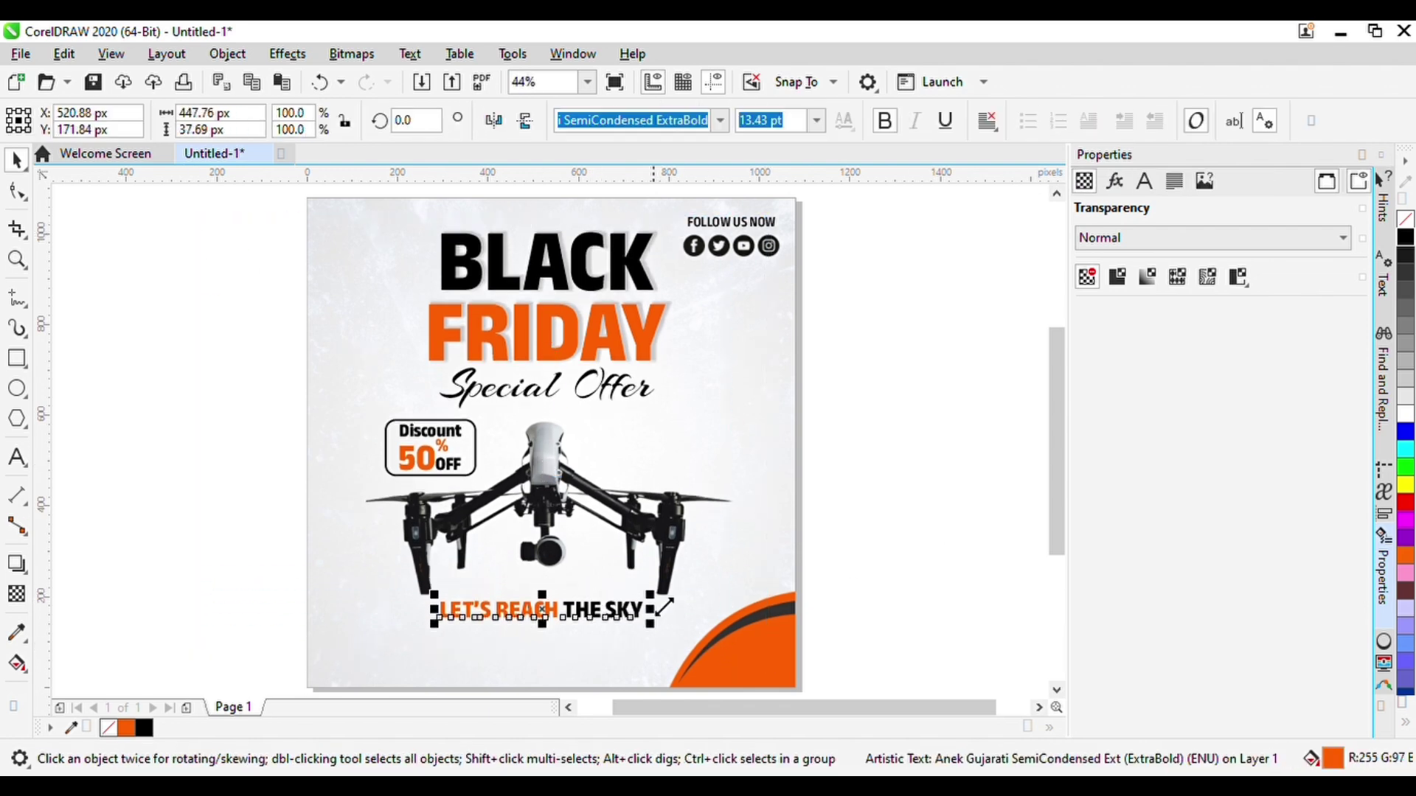
left_click_drag(651, 596, 689, 612)
key("Down")
key("Down")
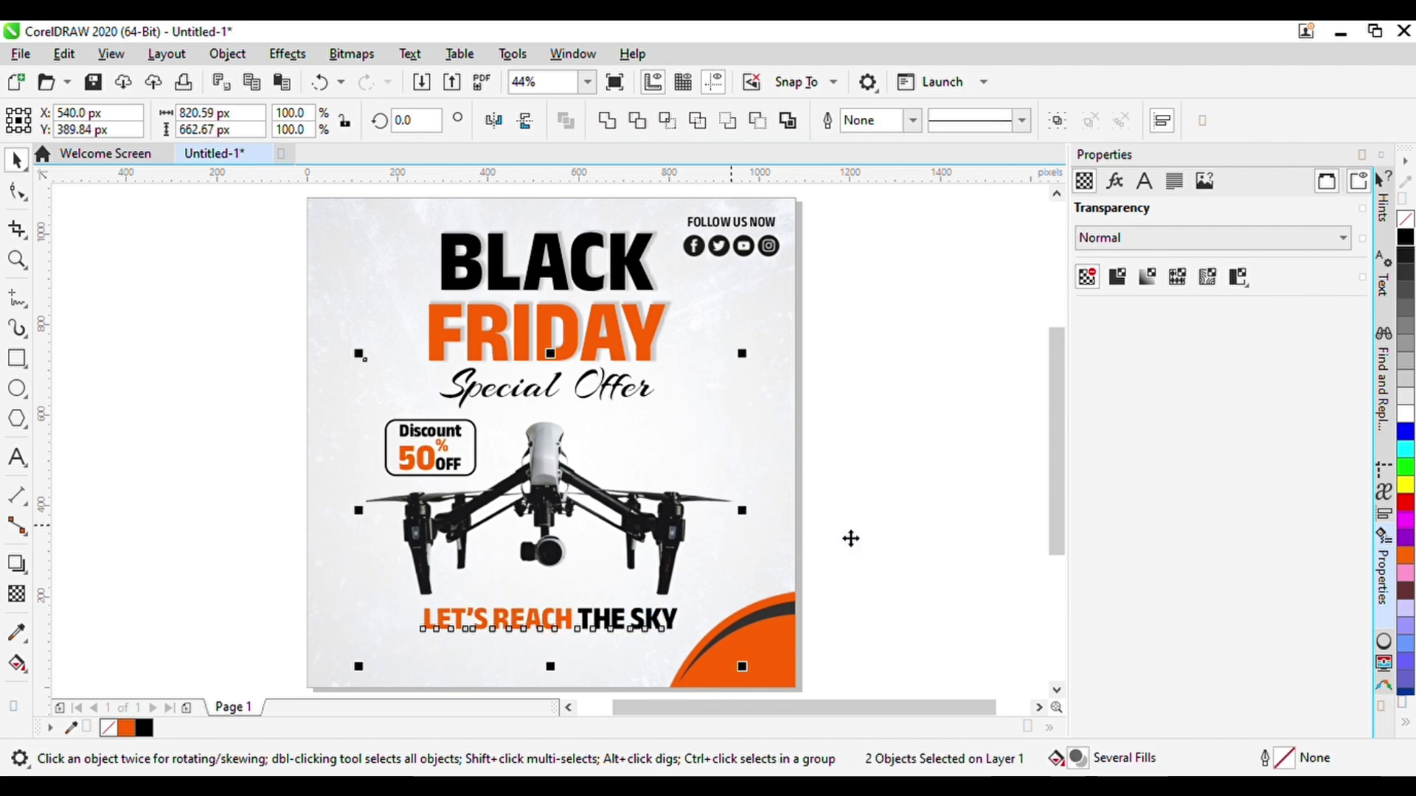
Shift the drone image slightly right to about X 550 px
left_click(894, 537)
left_click_drag(548, 480, 554, 479)
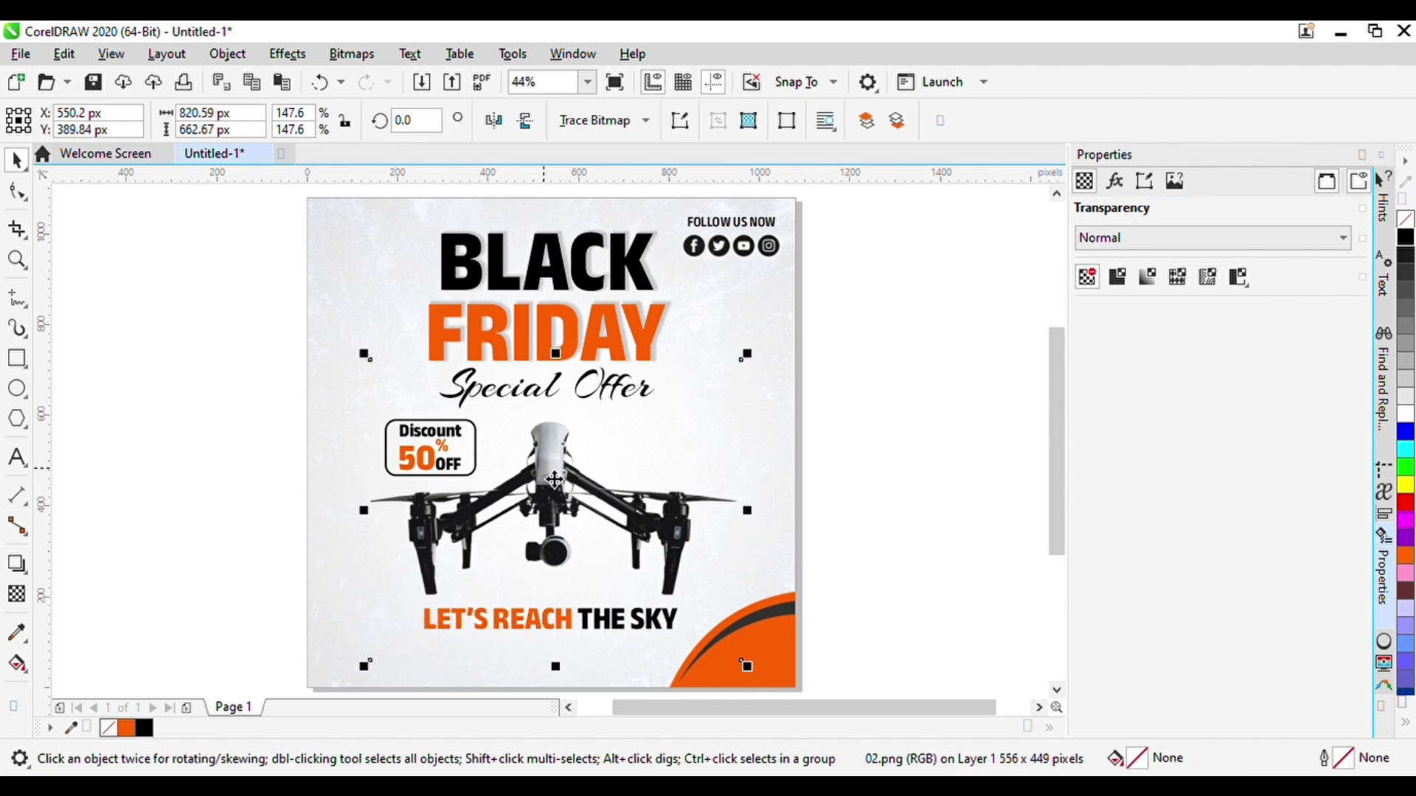
left_click(198, 430)
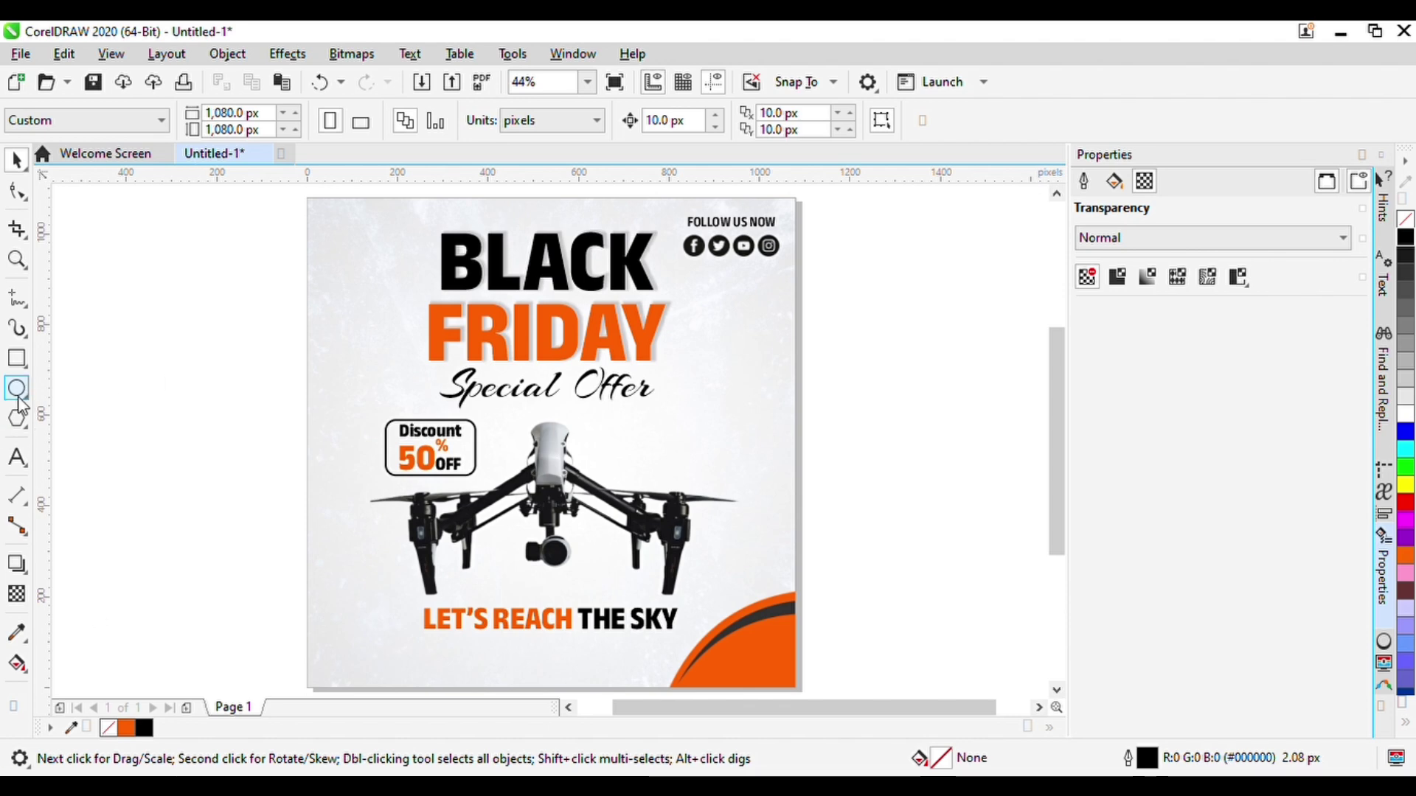
Draw a rectangle about 282 × 69 px in the page's lower-left corner, below the tagline
left_click(17, 359)
left_click_drag(397, 706, 459, 626)
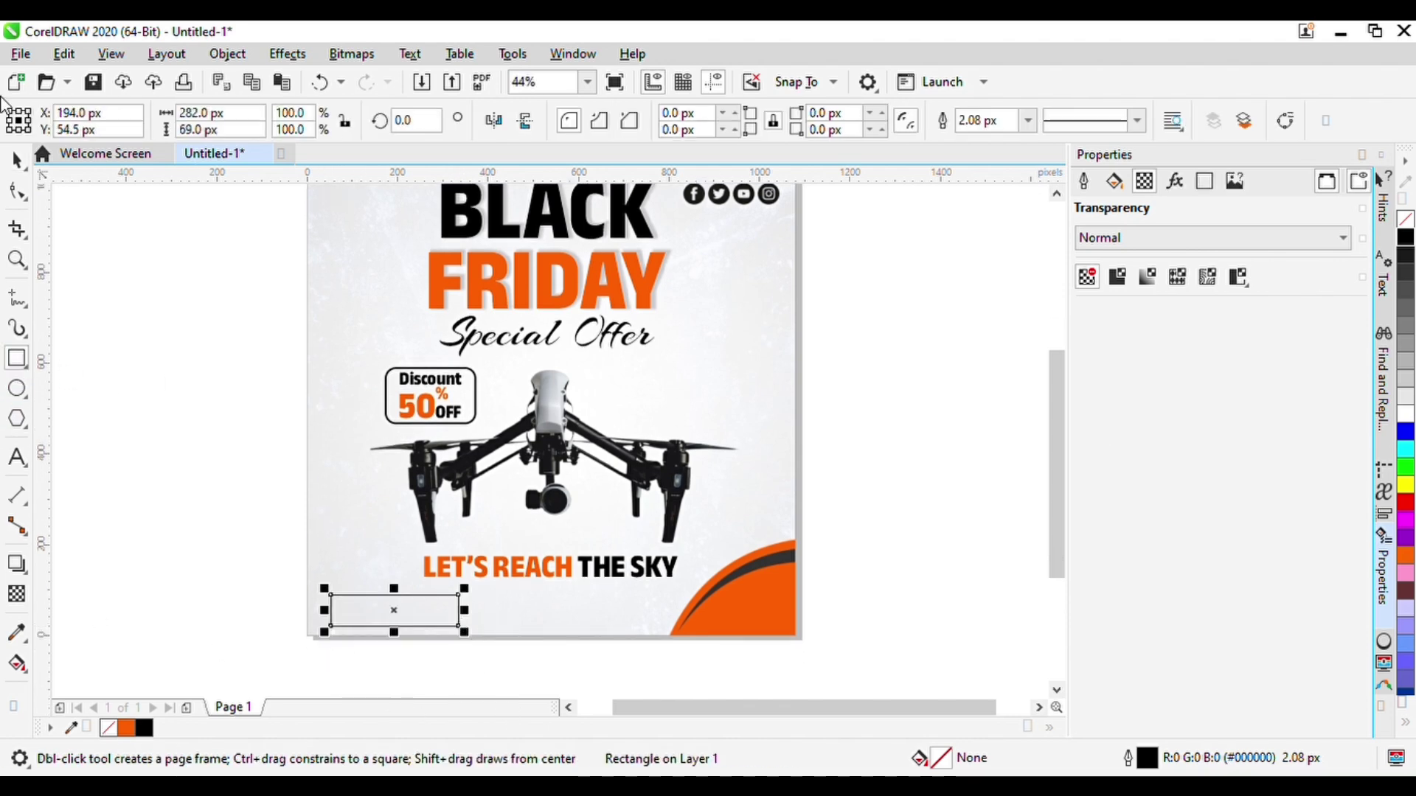
left_click(17, 158)
double_click(17, 160)
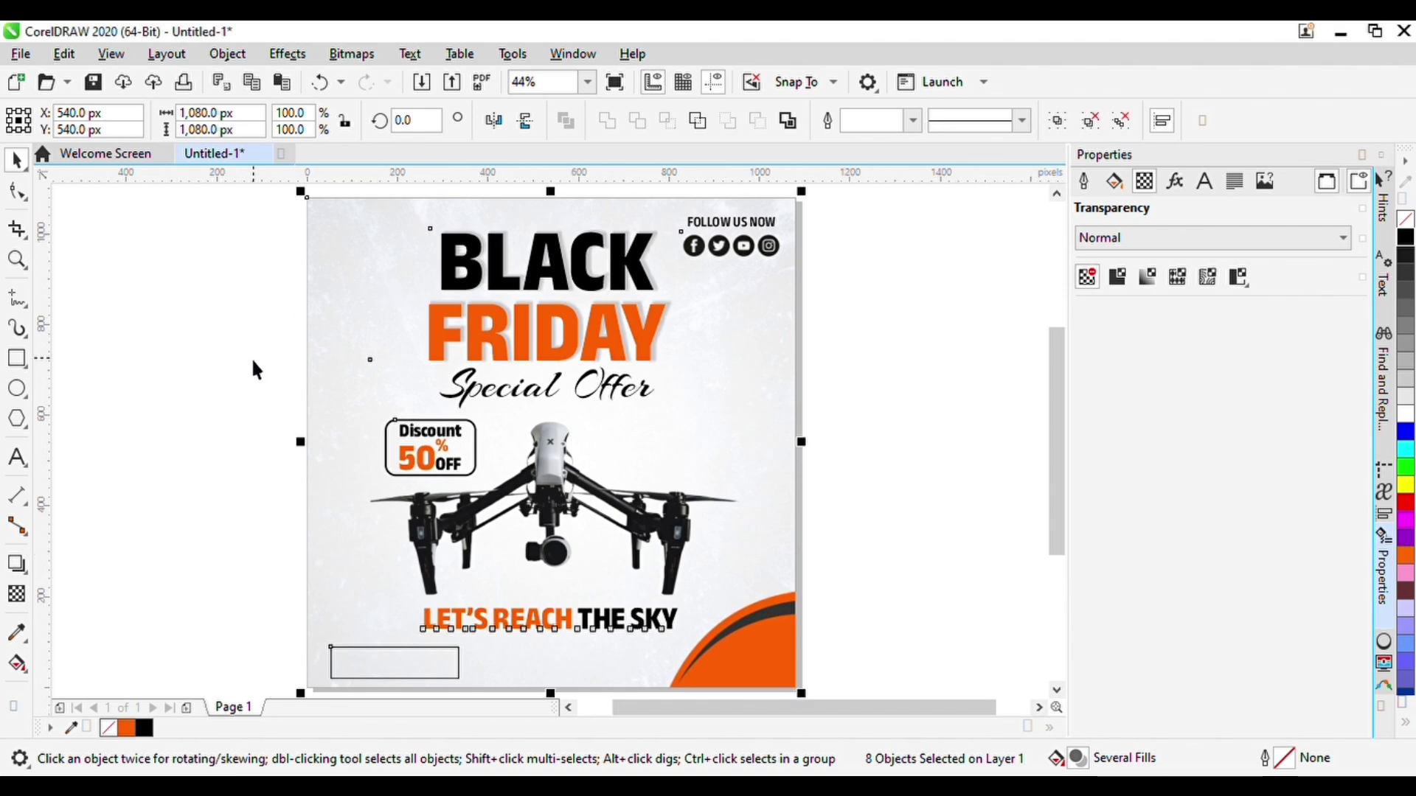
left_click(231, 211)
Scale the headline group down to about 496 × 367 px and nudge it up
left_click_drag(682, 409, 677, 408)
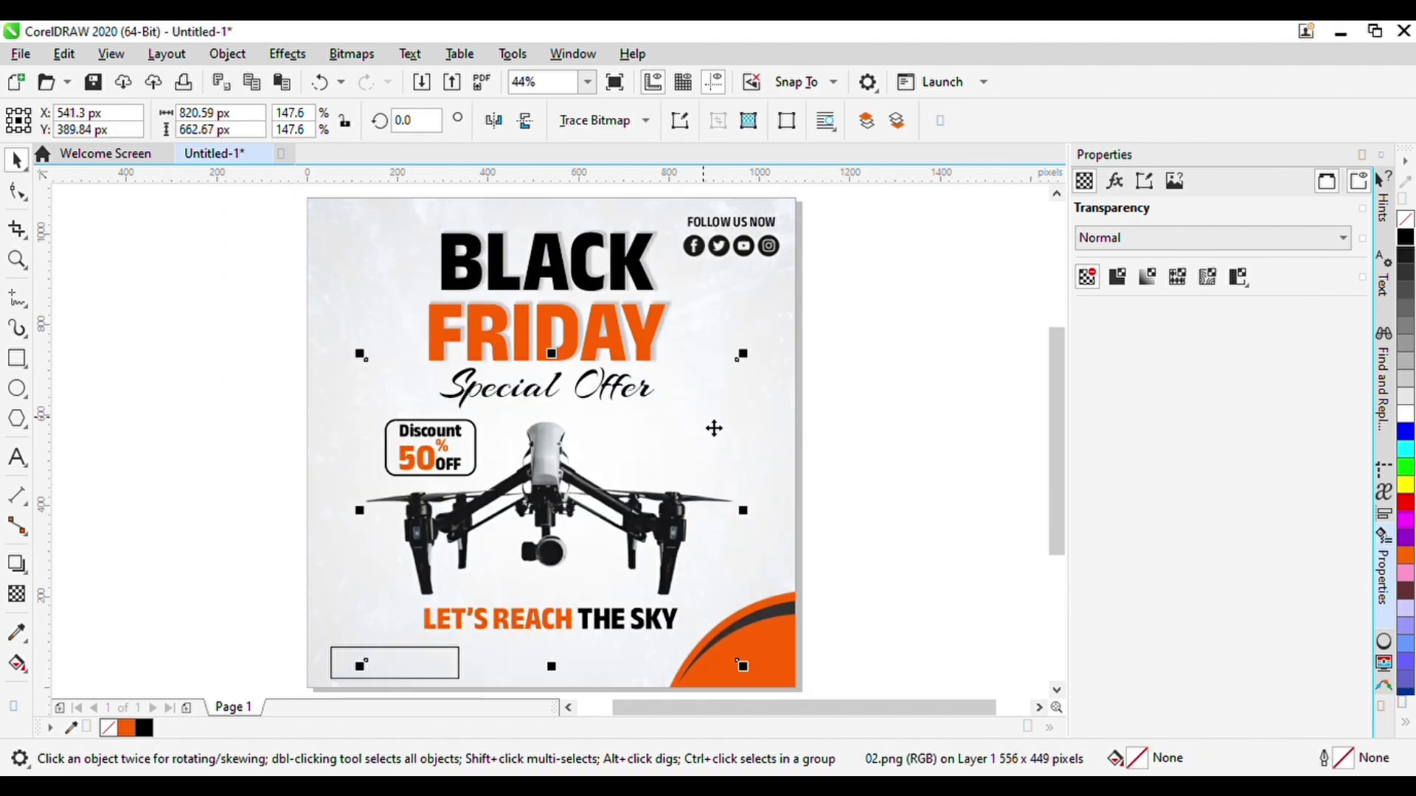
key("ctrl+z")
left_click_drag(212, 197, 601, 414)
left_click(649, 392)
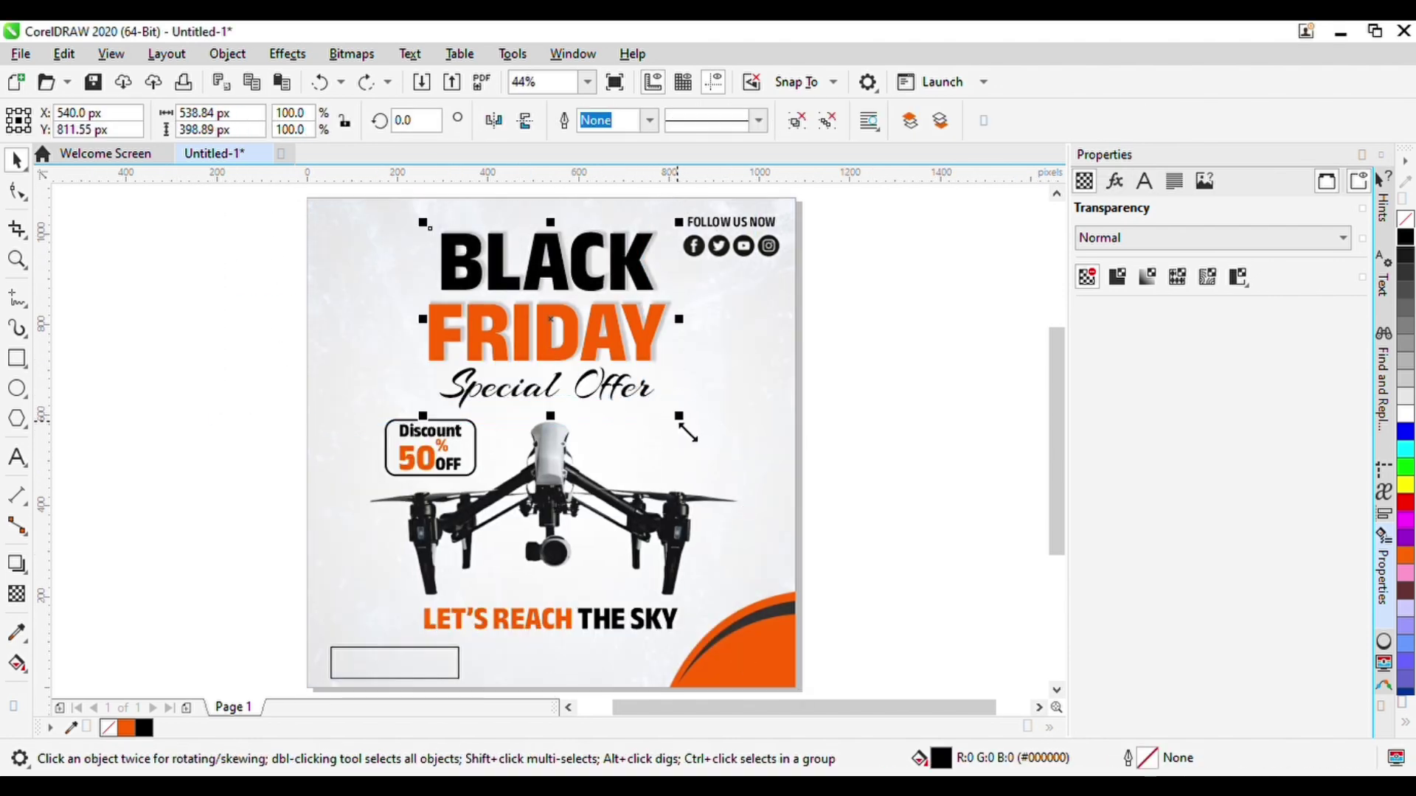
key("Up")
key("Up")
Nudge the discount badge and the tagline up together
left_click_drag(284, 398, 753, 654)
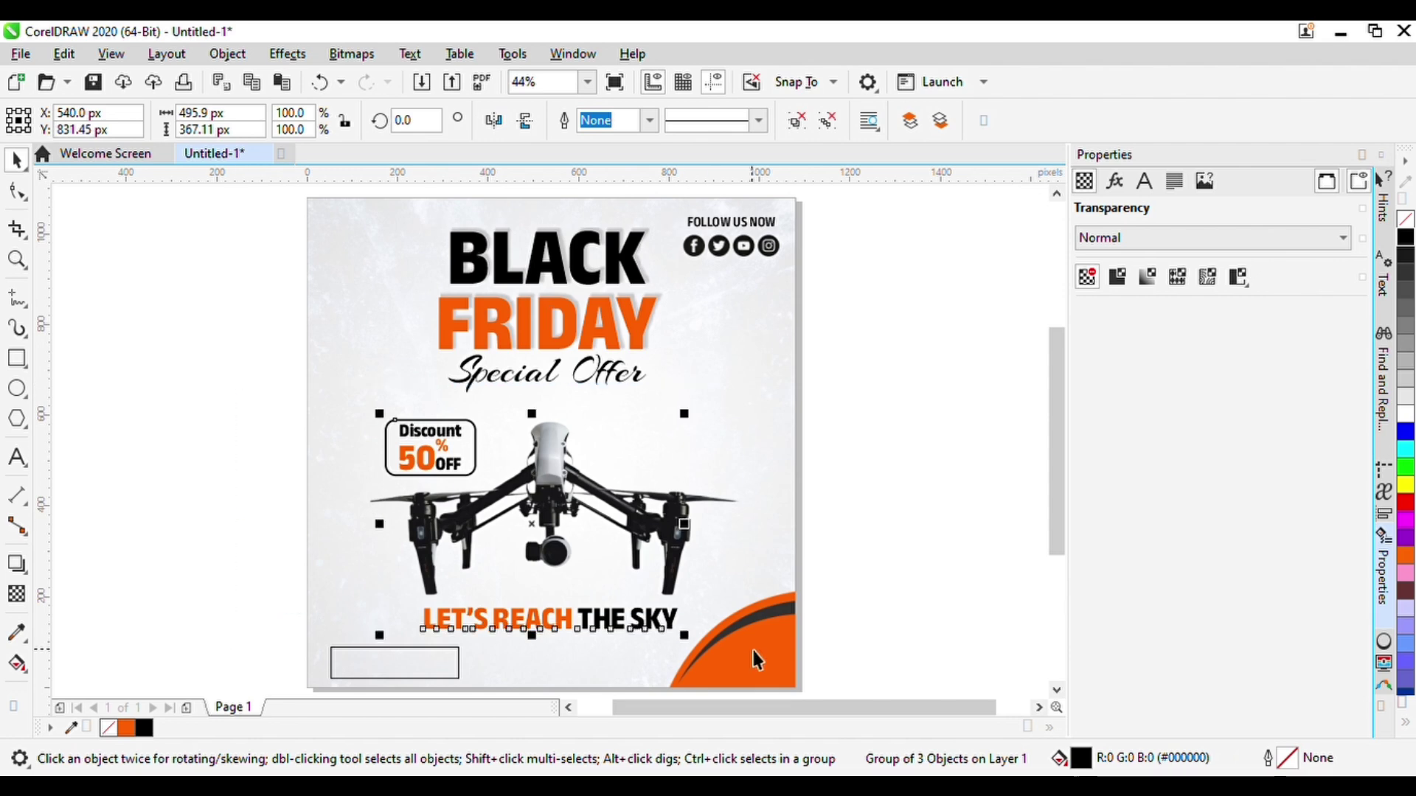
key("Up")
key("Up")
key("Up")
key("Up")
left_click(859, 564)
Nudge the drone image up to about Y 440 px, between the Special Offer text and the tagline
left_click(699, 539)
key("Up")
key("Up")
key("Up")
key("Up")
key("Up")
key("Up")
key("Up")
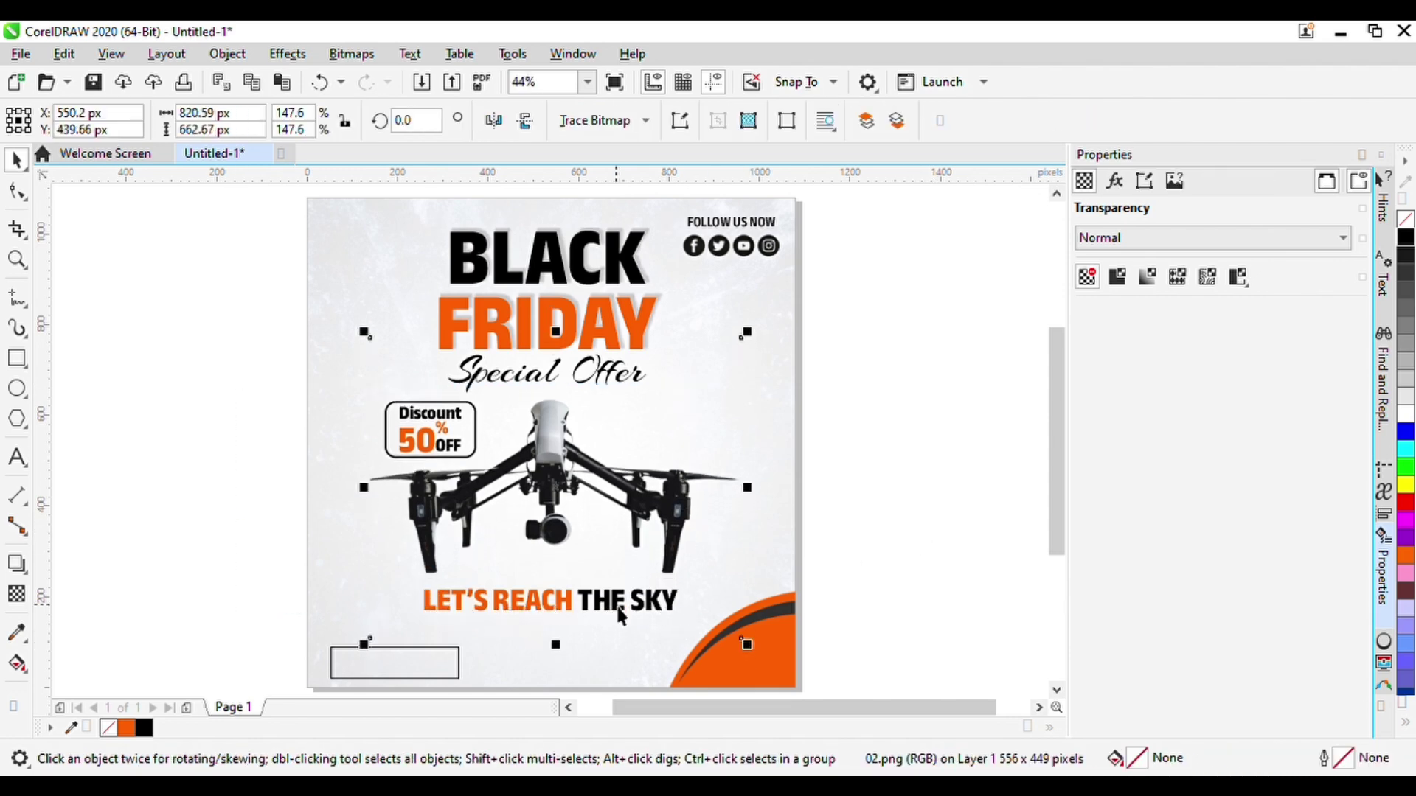
Nudge the lower-left rectangle up and round all its corners to 36 px
left_click(627, 612)
left_click(409, 667)
key("Up")
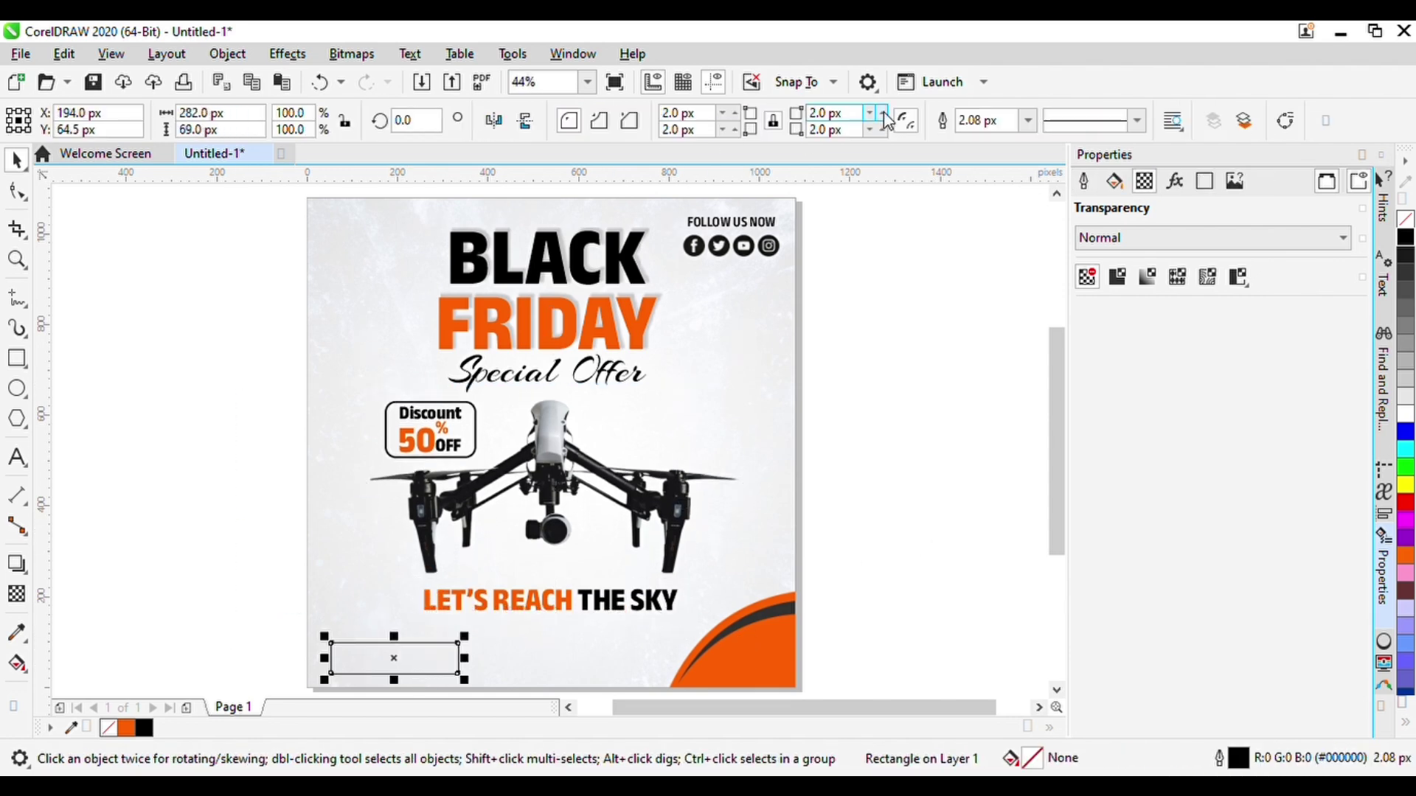
left_click(882, 112)
left_click(883, 112)
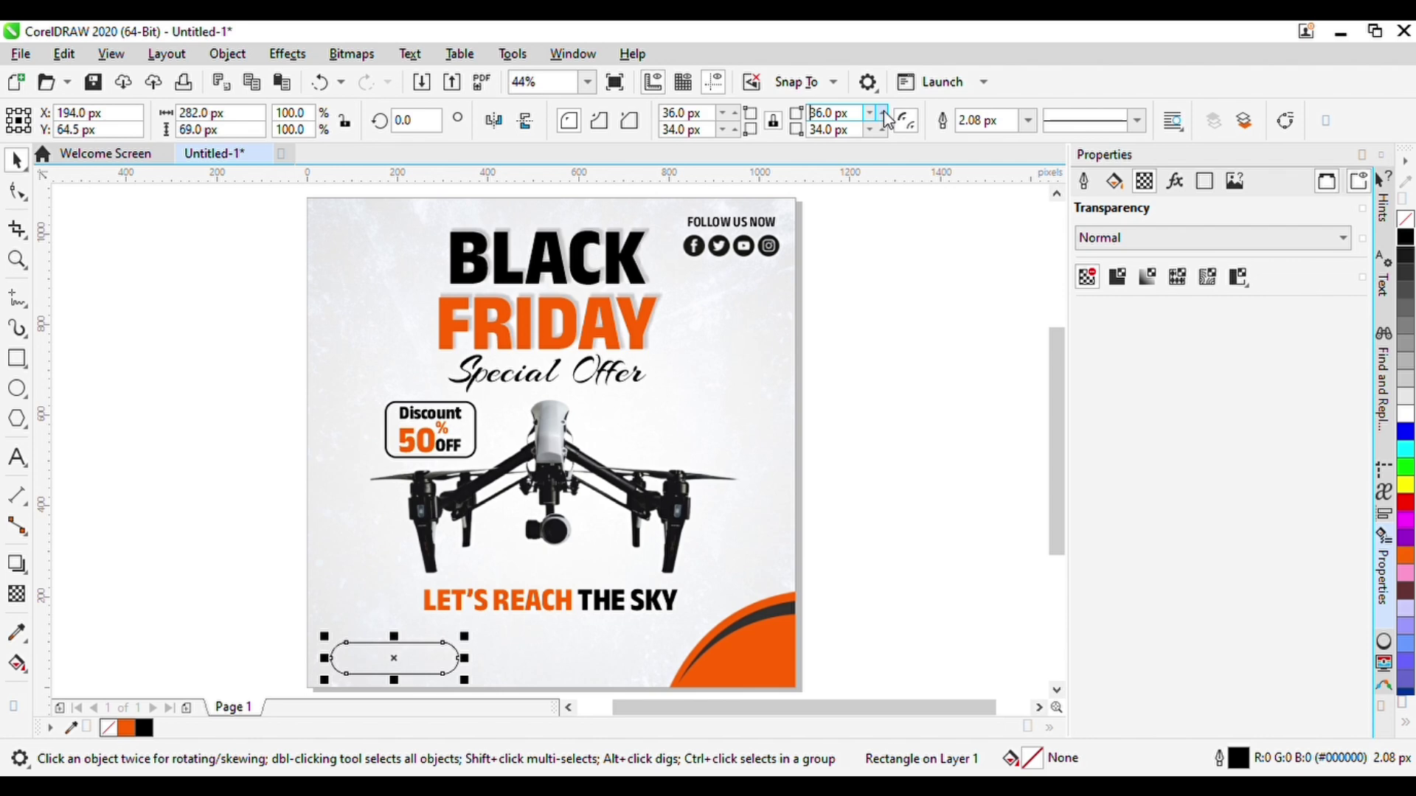
Give the lower-left rounded rectangle an orange outline 3 px wide
left_click(1083, 181)
left_click(771, 660)
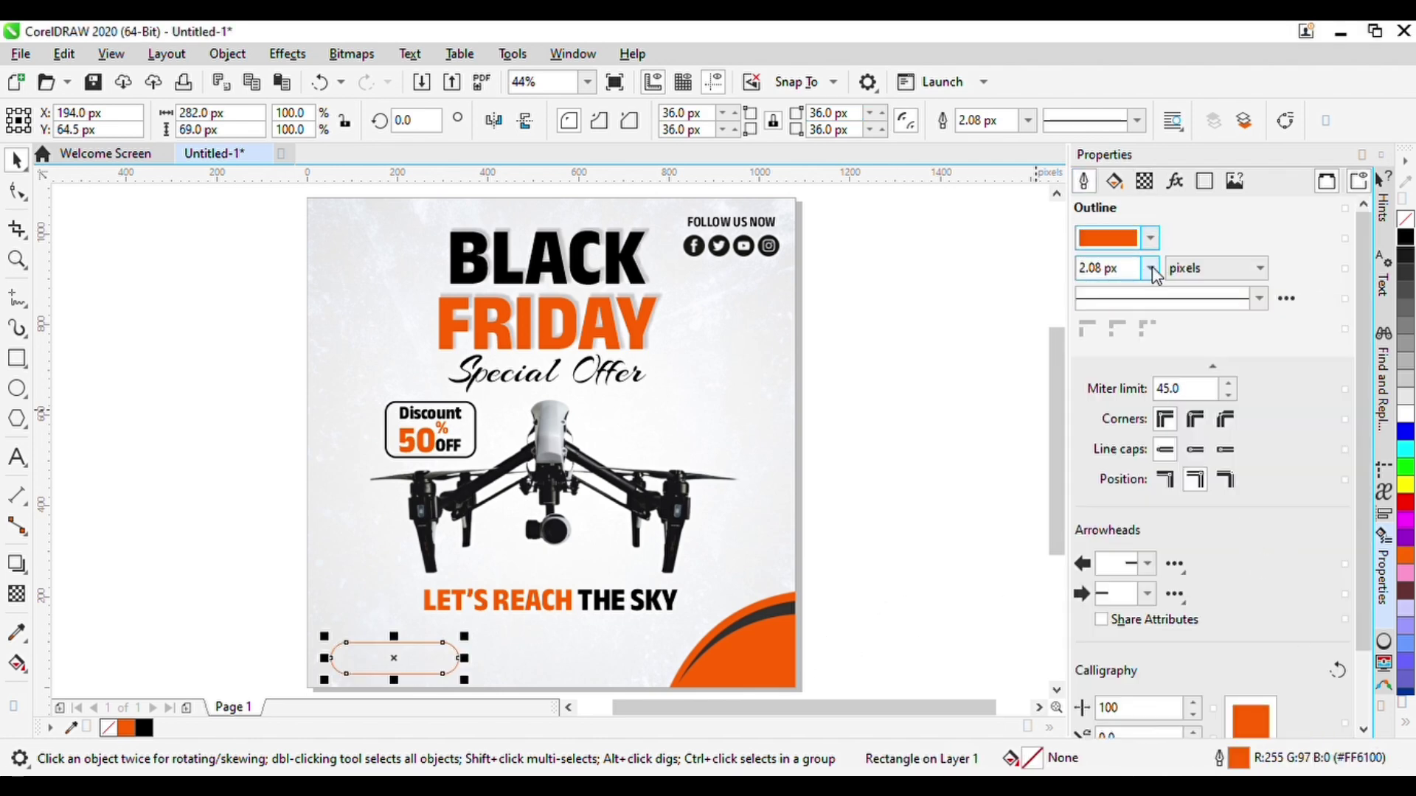
type("3")
key("Return")
left_click(937, 472)
Duplicate the tagline onto the lower-left rounded rectangle and replace the copy's text with ORDER NOW
left_click_drag(539, 603, 384, 662)
right_click(385, 662)
key("ctrl+a")
type("ORDE")
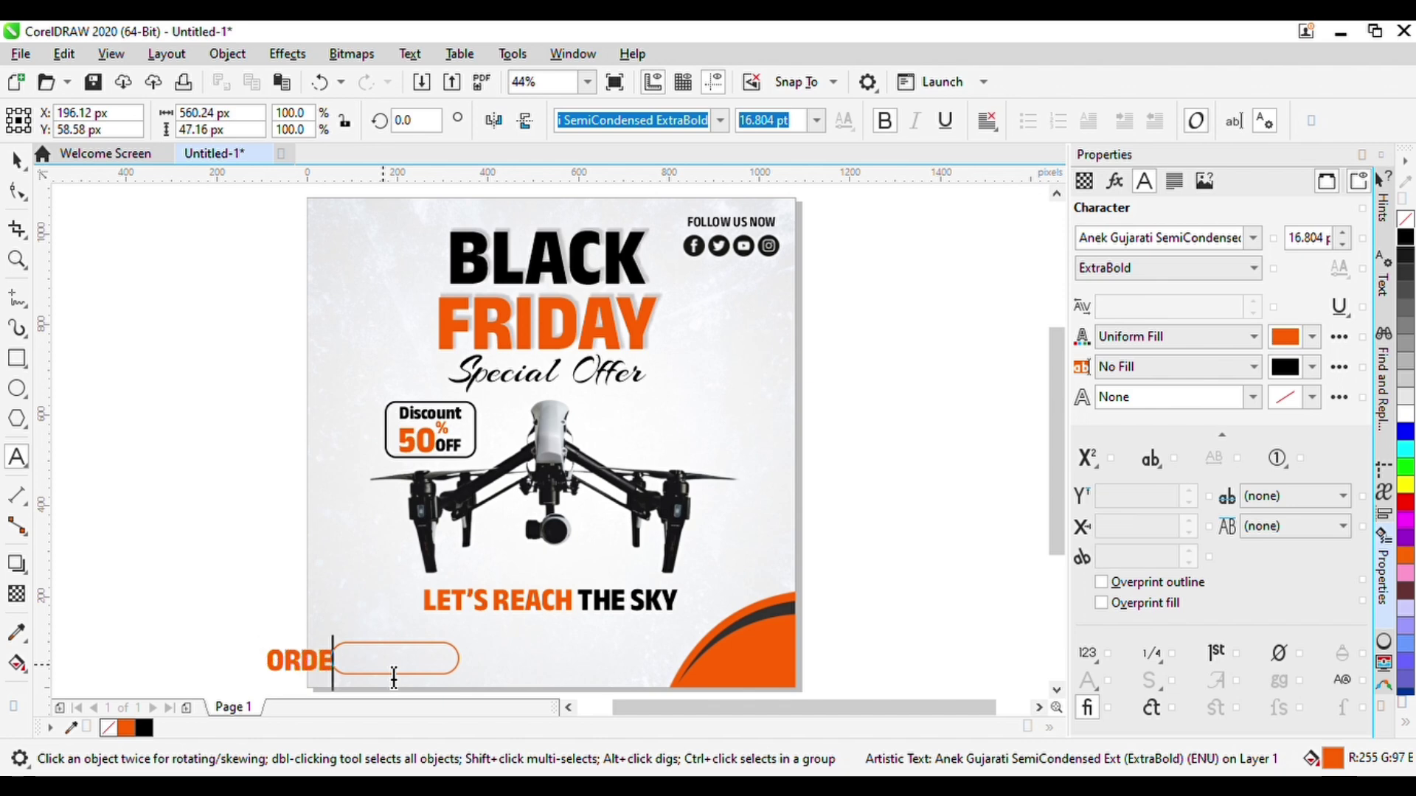
Scale the ORDER NOW text down to about 11.7 pt and center it inside the rounded rectangle
left_click(17, 160)
left_click_drag(420, 645, 375, 647)
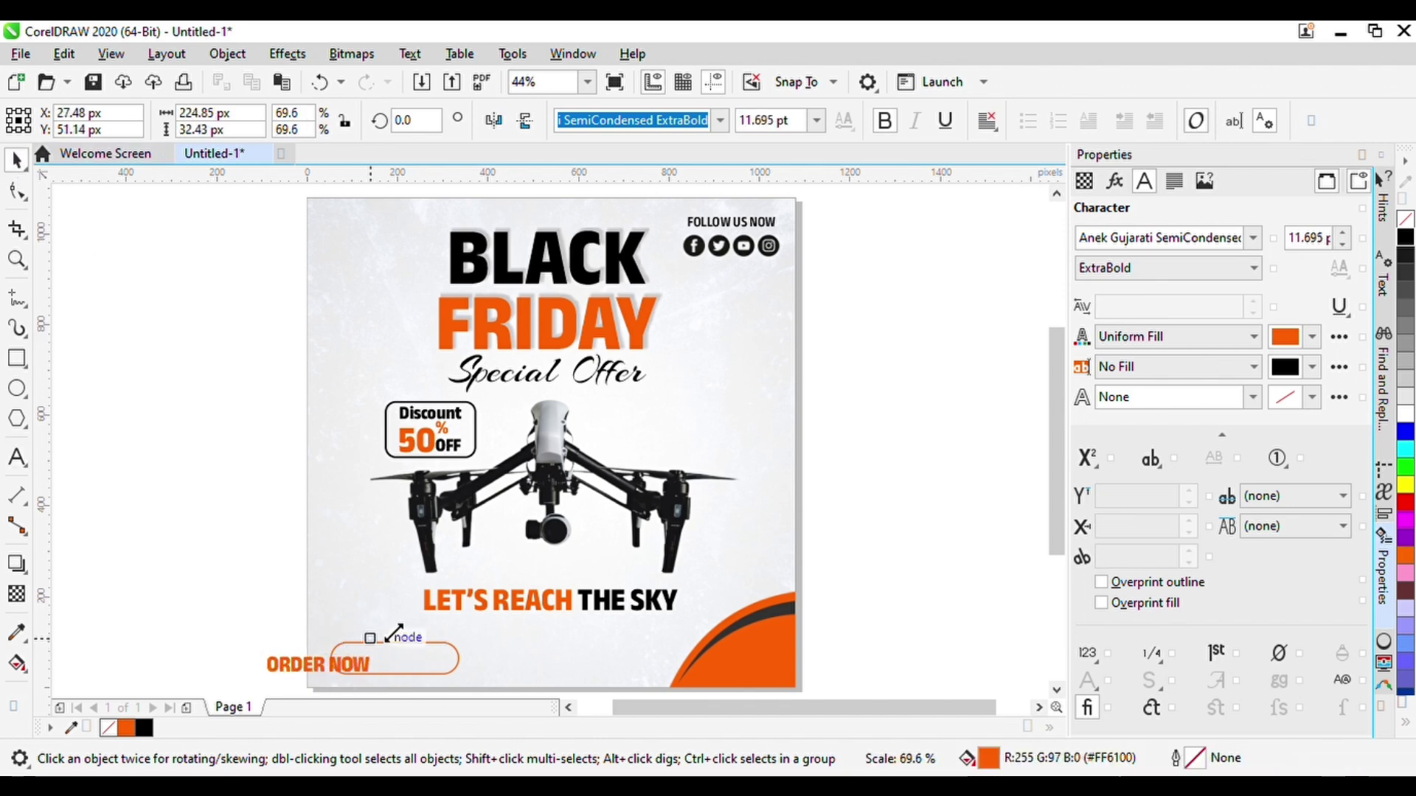
left_click(420, 660, "shift")
key("c")
key("e")
left_click(236, 636)
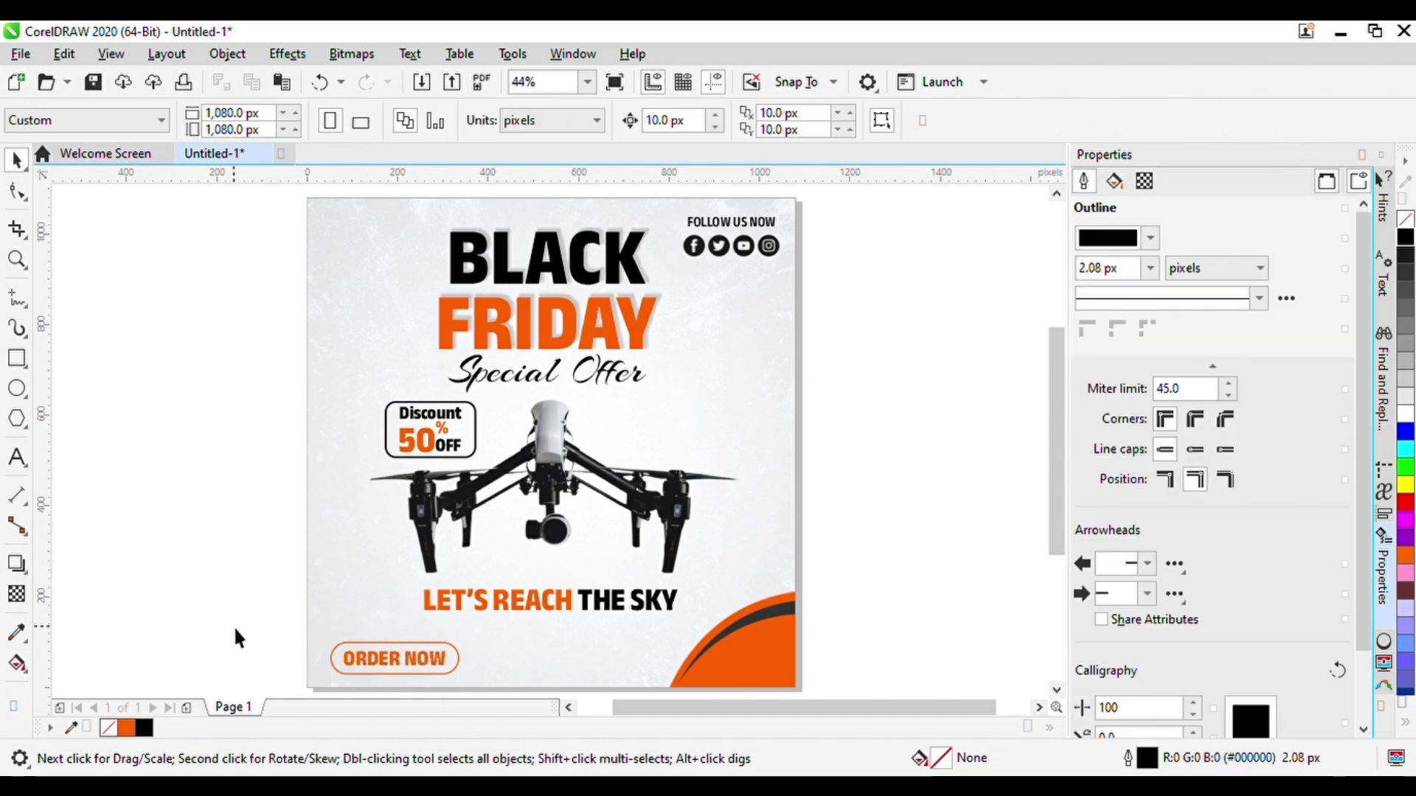
Change the rounded button's outline to black and nudge the button with its text left and up
left_click(457, 653)
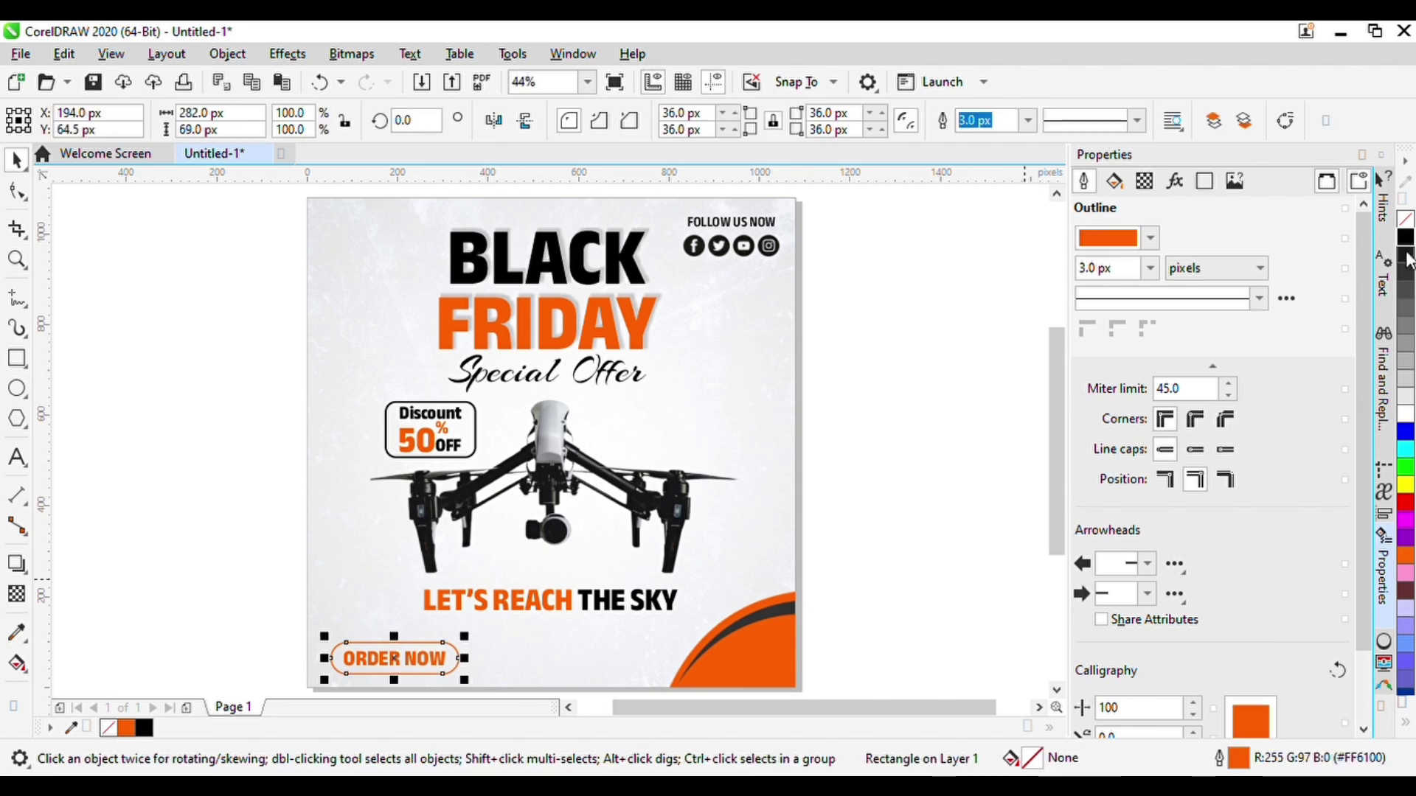
right_click(1405, 237)
left_click(883, 579)
left_click_drag(184, 624, 497, 640)
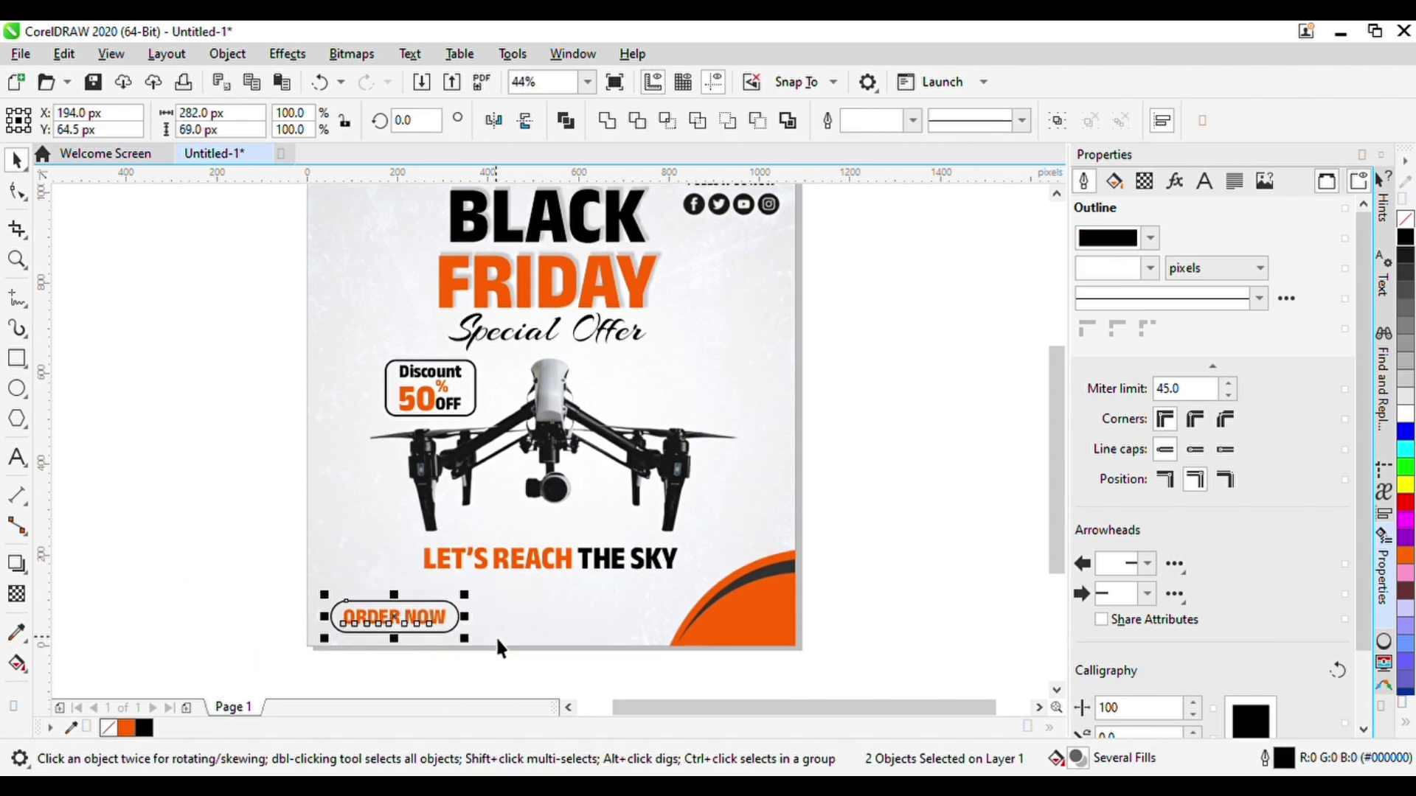
key("Left")
key("Up")
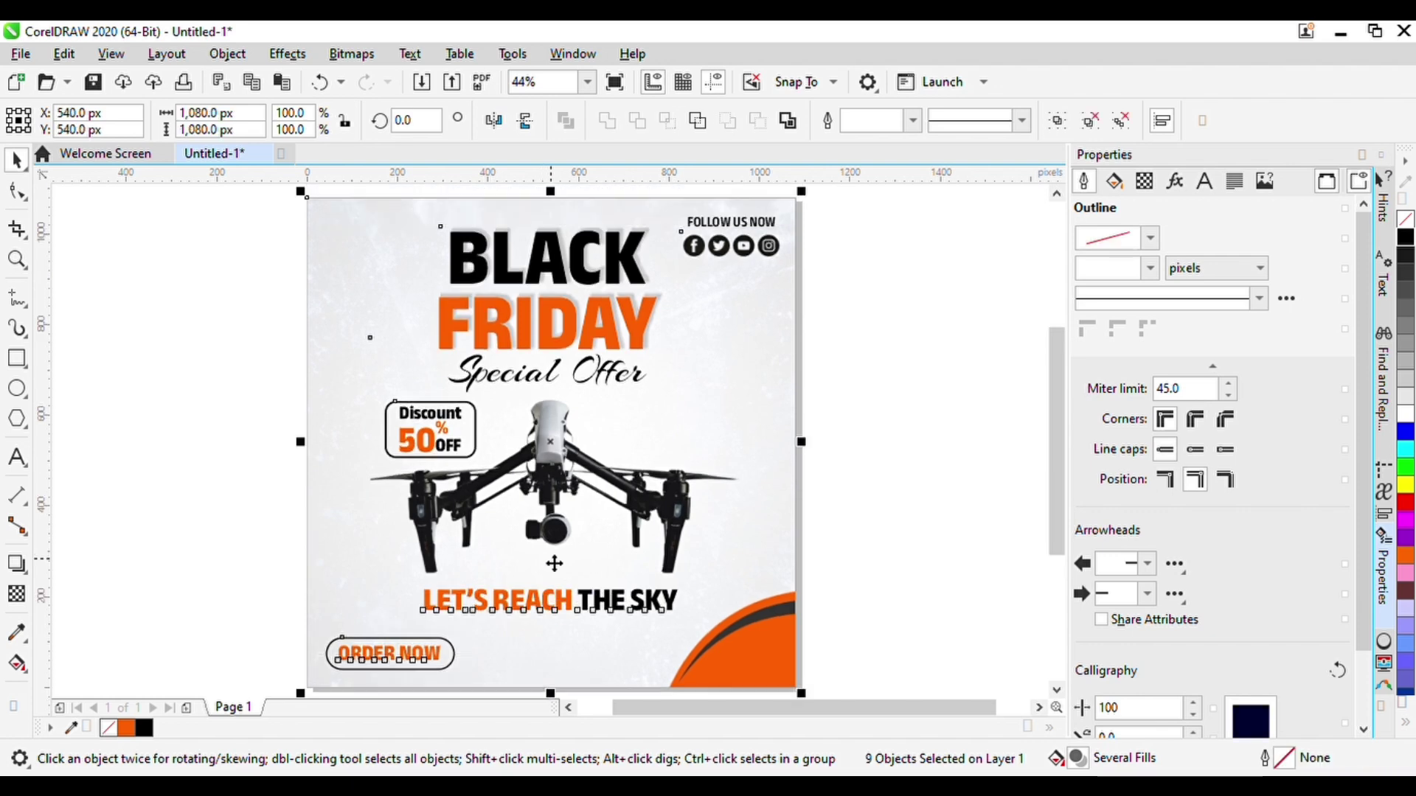
Shrink the headline block slightly and nudge the discount badge, drone image and tagline up beneath it
left_click_drag(236, 212, 701, 414)
left_click_drag(190, 365, 748, 641)
left_click(964, 441)
left_click(567, 469)
key("Up")
key("Up")
key("Up")
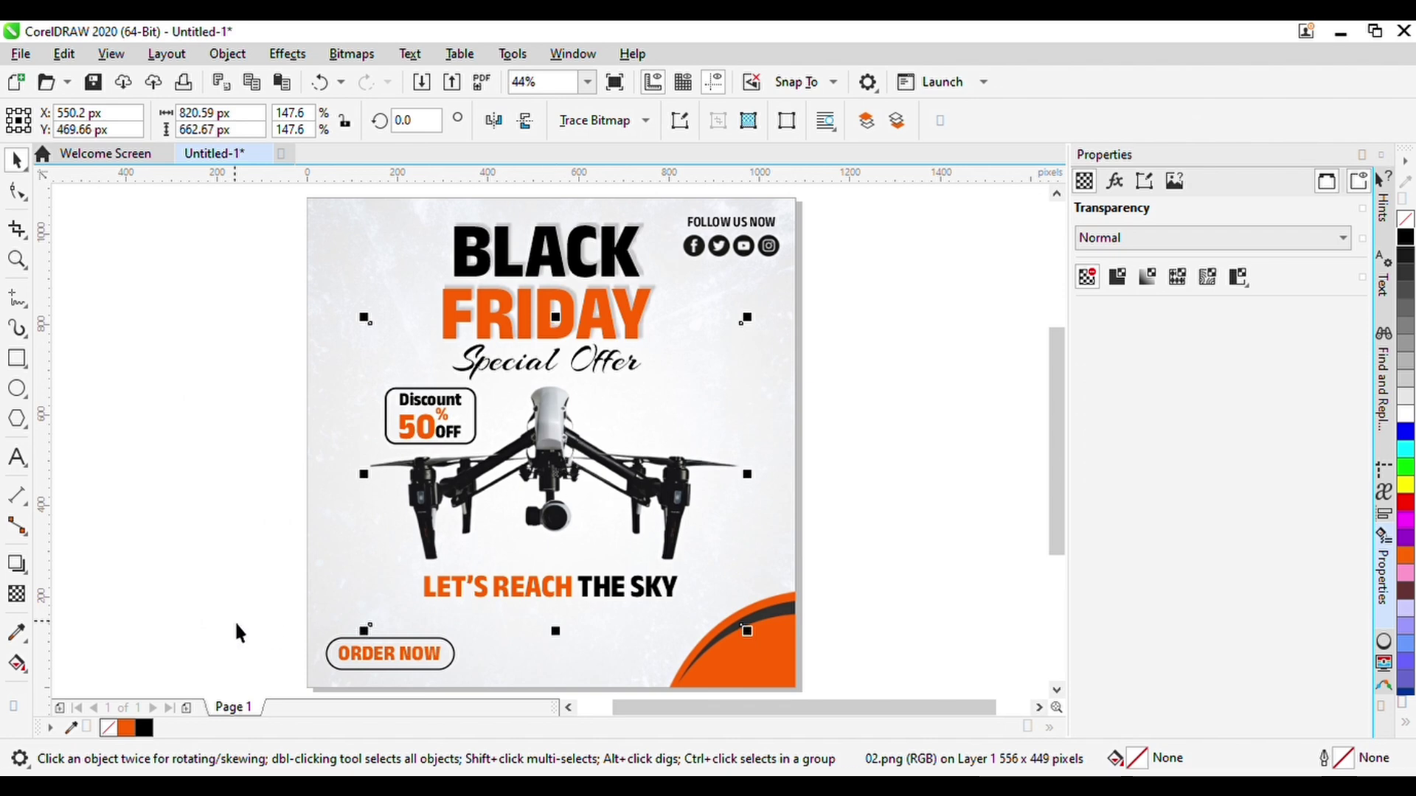
Move the ORDER NOW button with its text just beneath the tagline and center it horizontally under the tagline
left_click_drag(235, 621, 496, 656)
key("Down")
key("Left")
key("Left")
left_click_drag(452, 593, 557, 584)
left_click(626, 549, "shift")
key("c")
left_click_drag(888, 550, 476, 611)
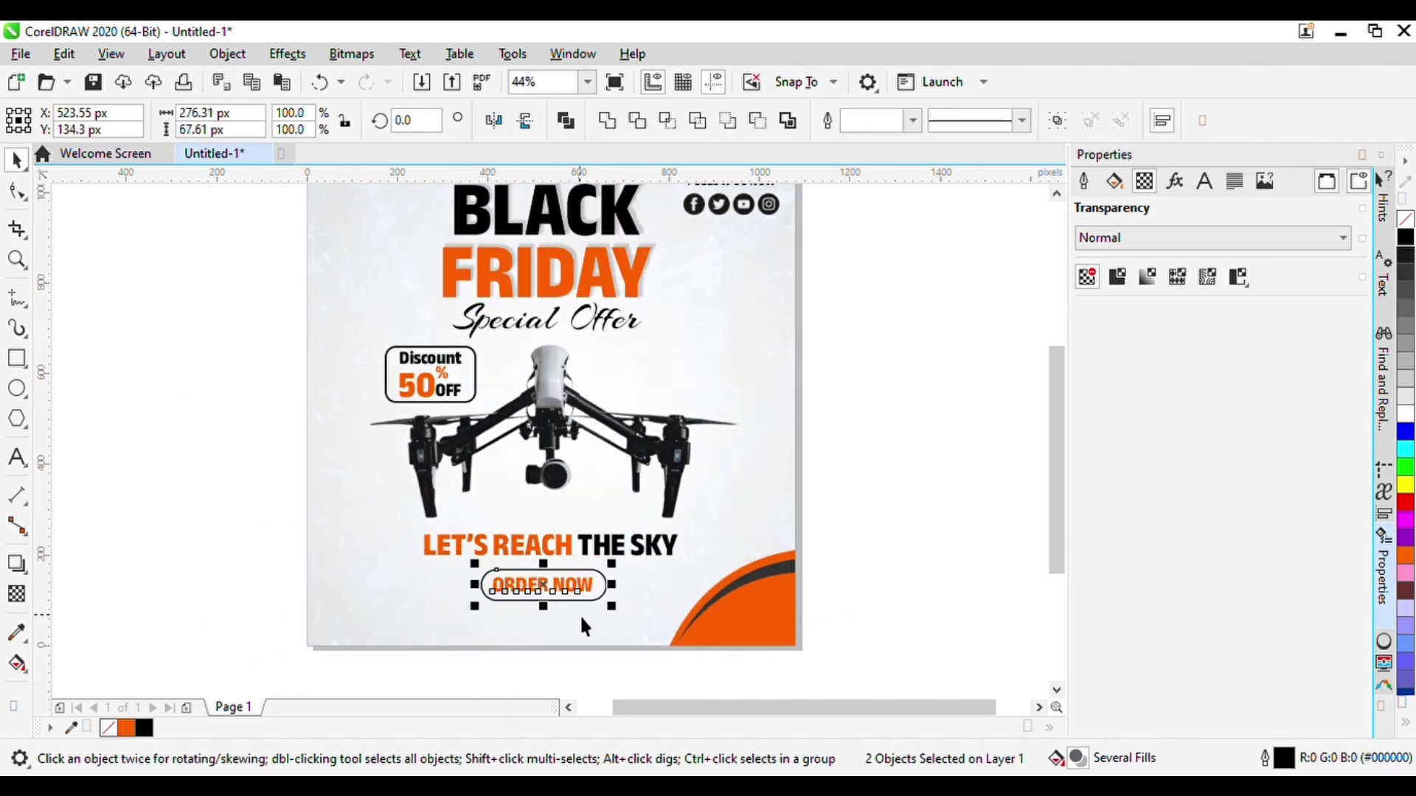
left_click(600, 550, "shift")
left_click_drag(910, 541, 416, 640)
key("Right")
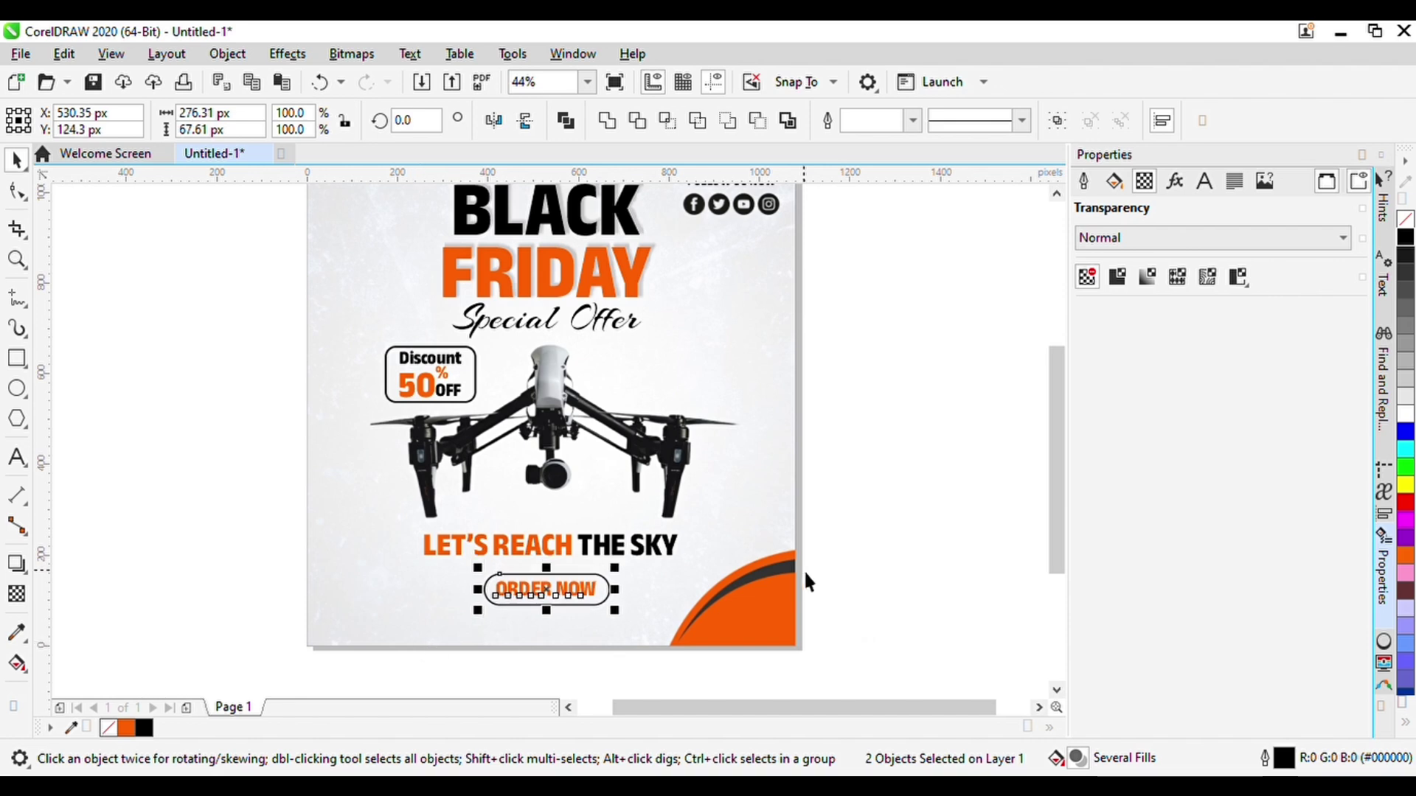
left_click(877, 571)
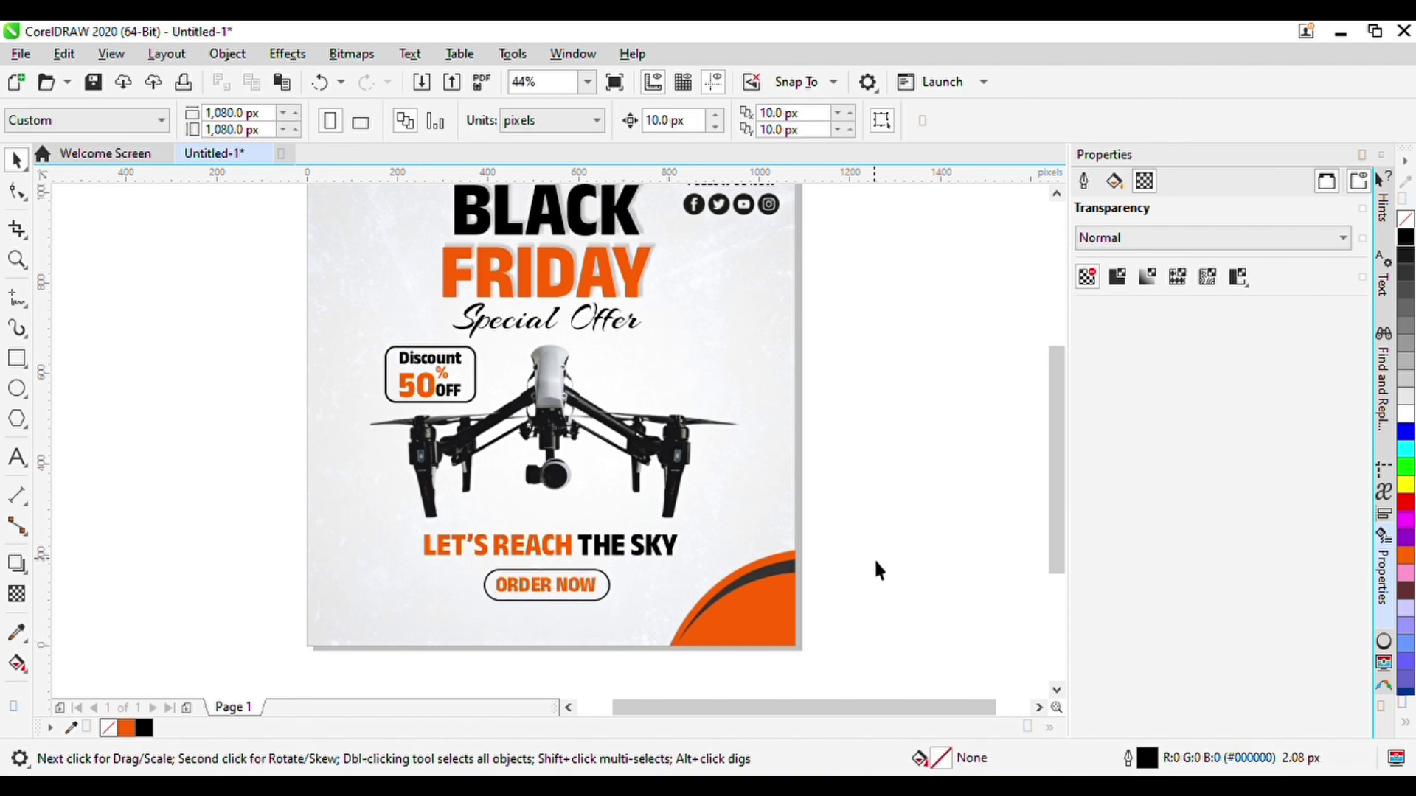
Duplicate the tagline to the page's lower-left corner and replace the copy's text with the phone number
left_click_drag(553, 547, 427, 616)
right_click(428, 617)
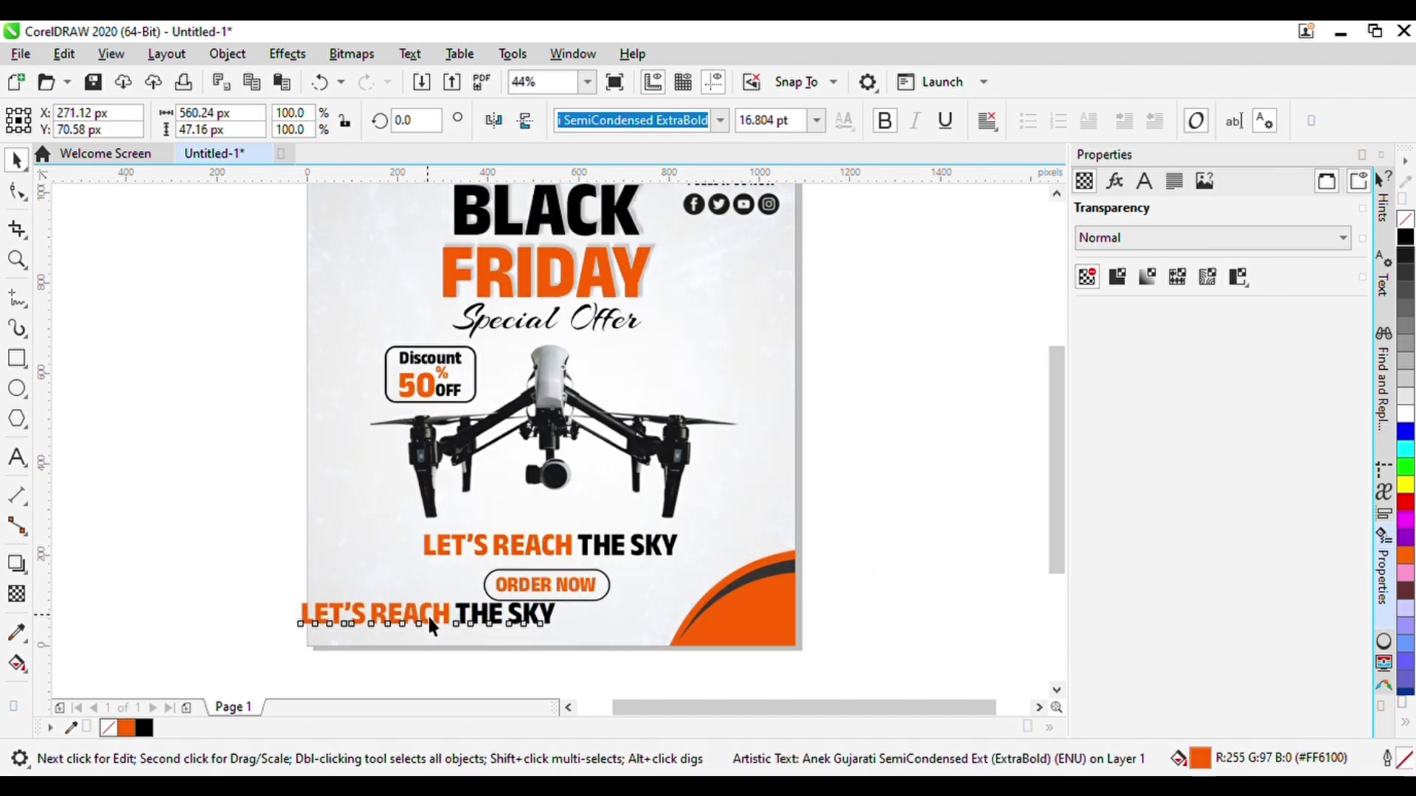
key("F8")
key("ctrl+a")
type("917-953")
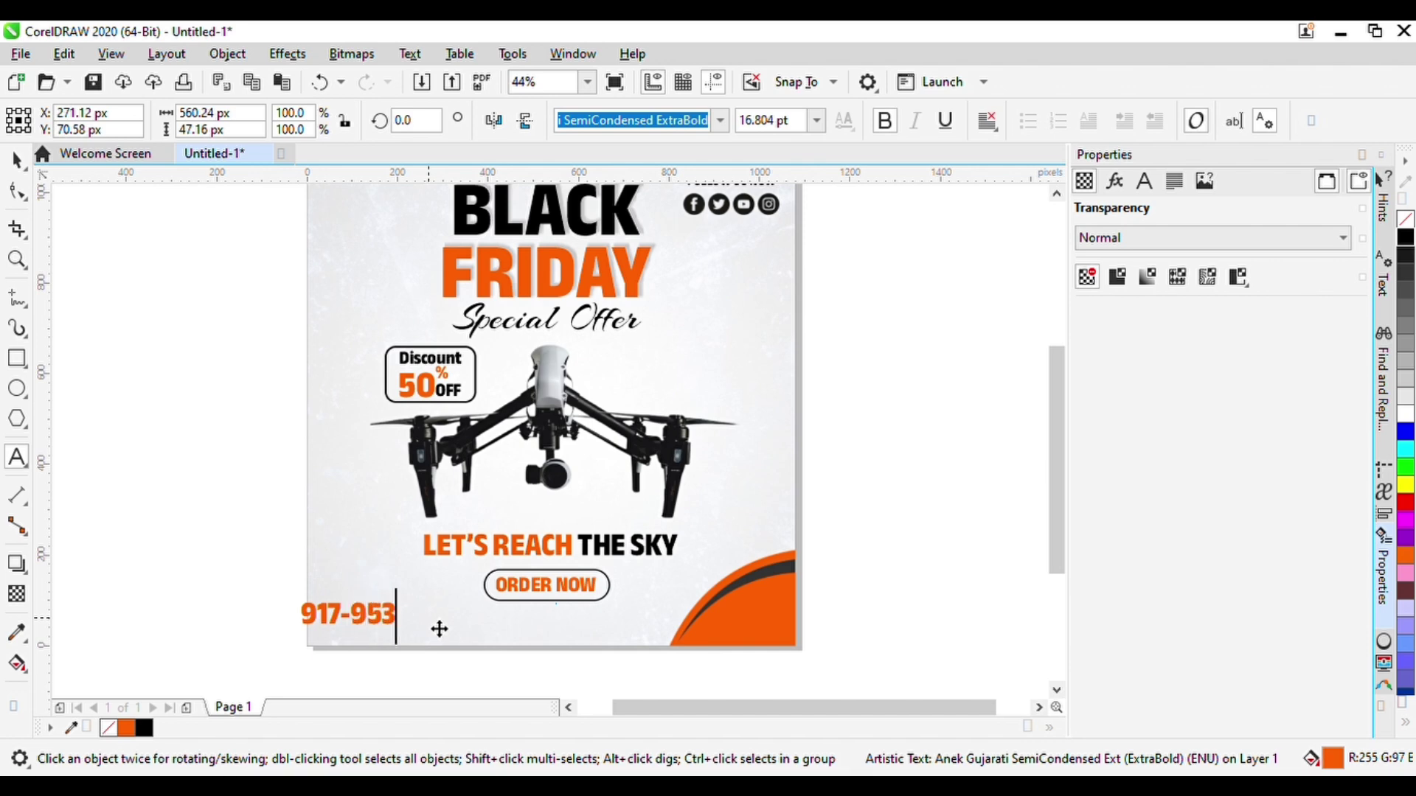
Shrink the phone number to about 14.3 pt and nudge it right and down into the page's lower-left corner
key("Right")
key("Right")
key("Right")
key("Right")
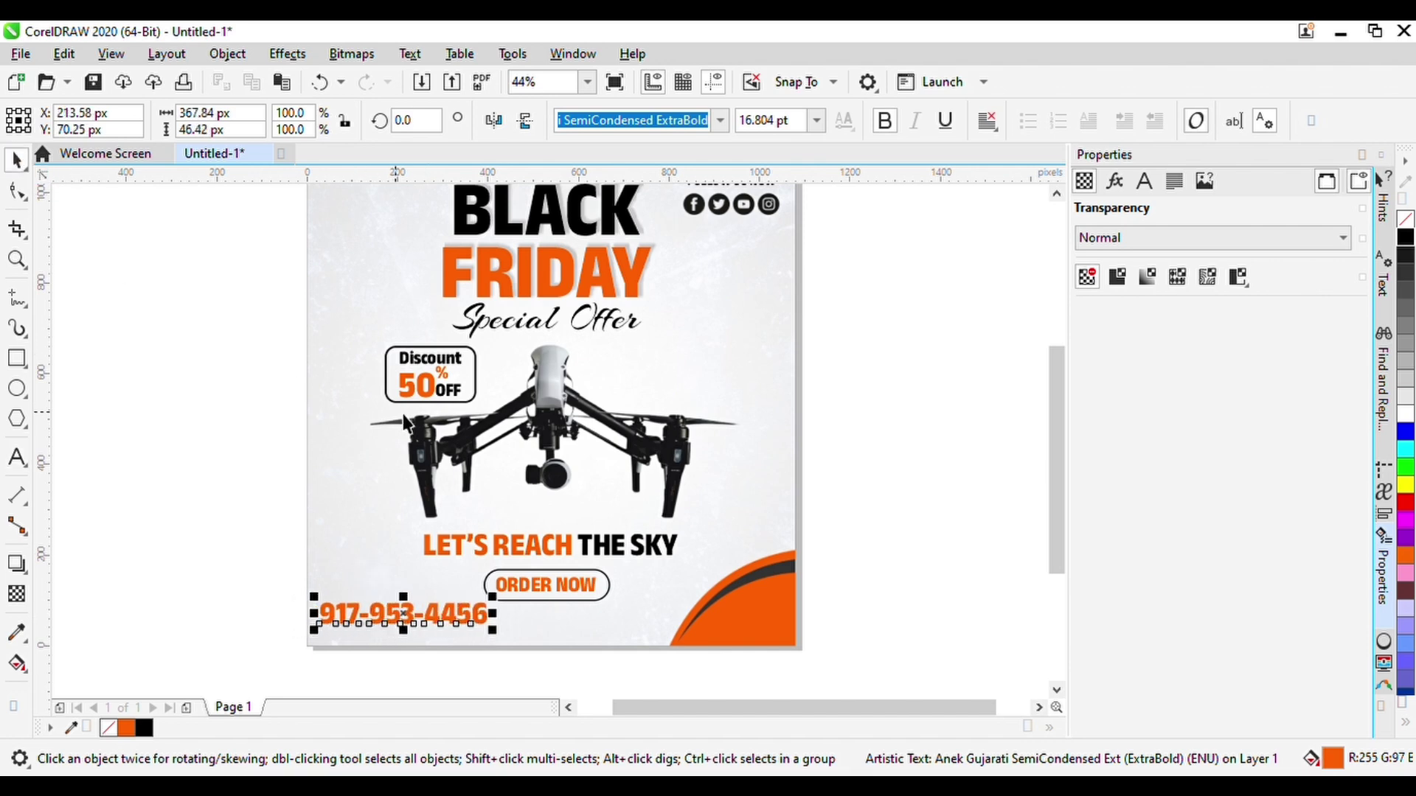
key("Down")
key("Down")
key("Down")
key("Down")
key("Up")
left_click_drag(496, 611, 604, 640)
key("Up")
right_click(603, 640)
key("F8")
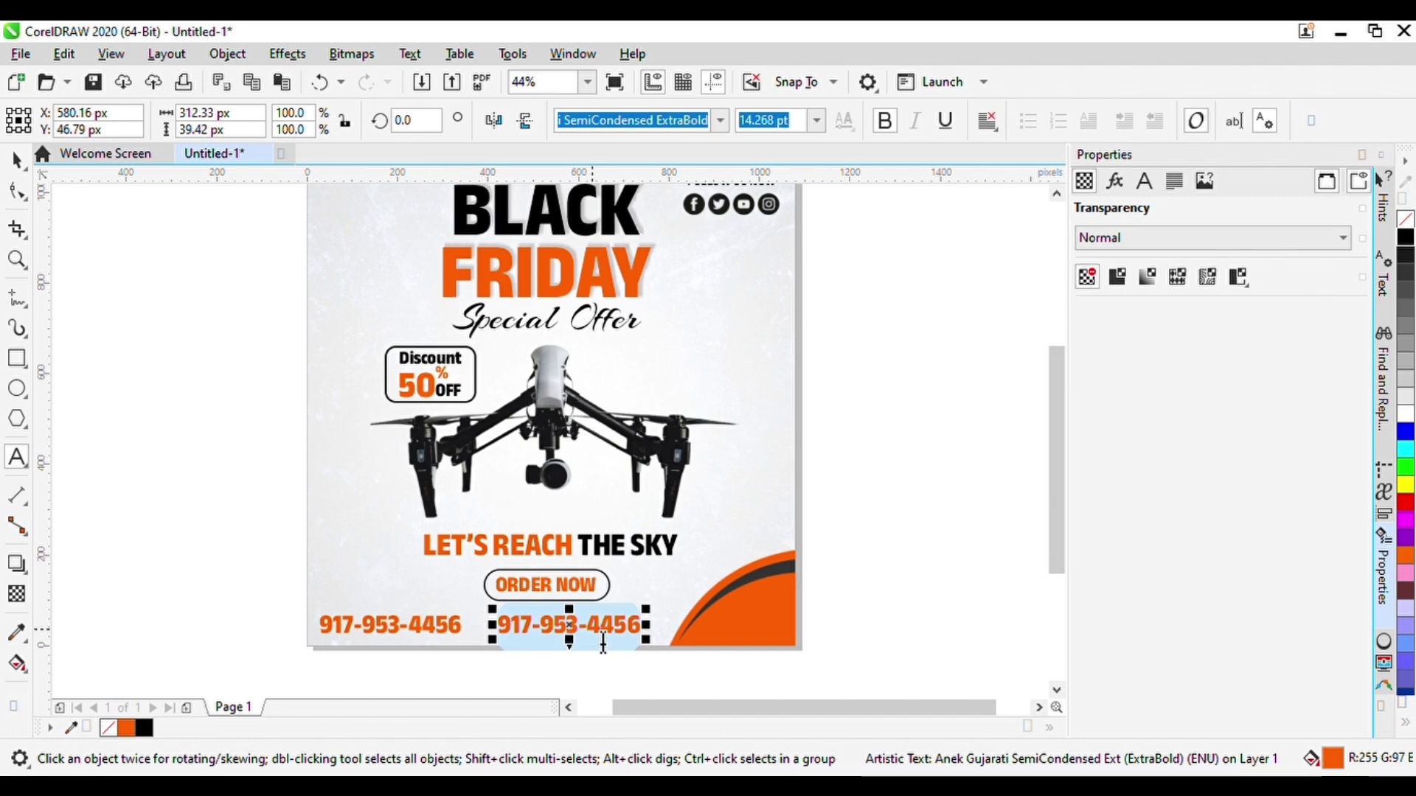
type("WWW.R")
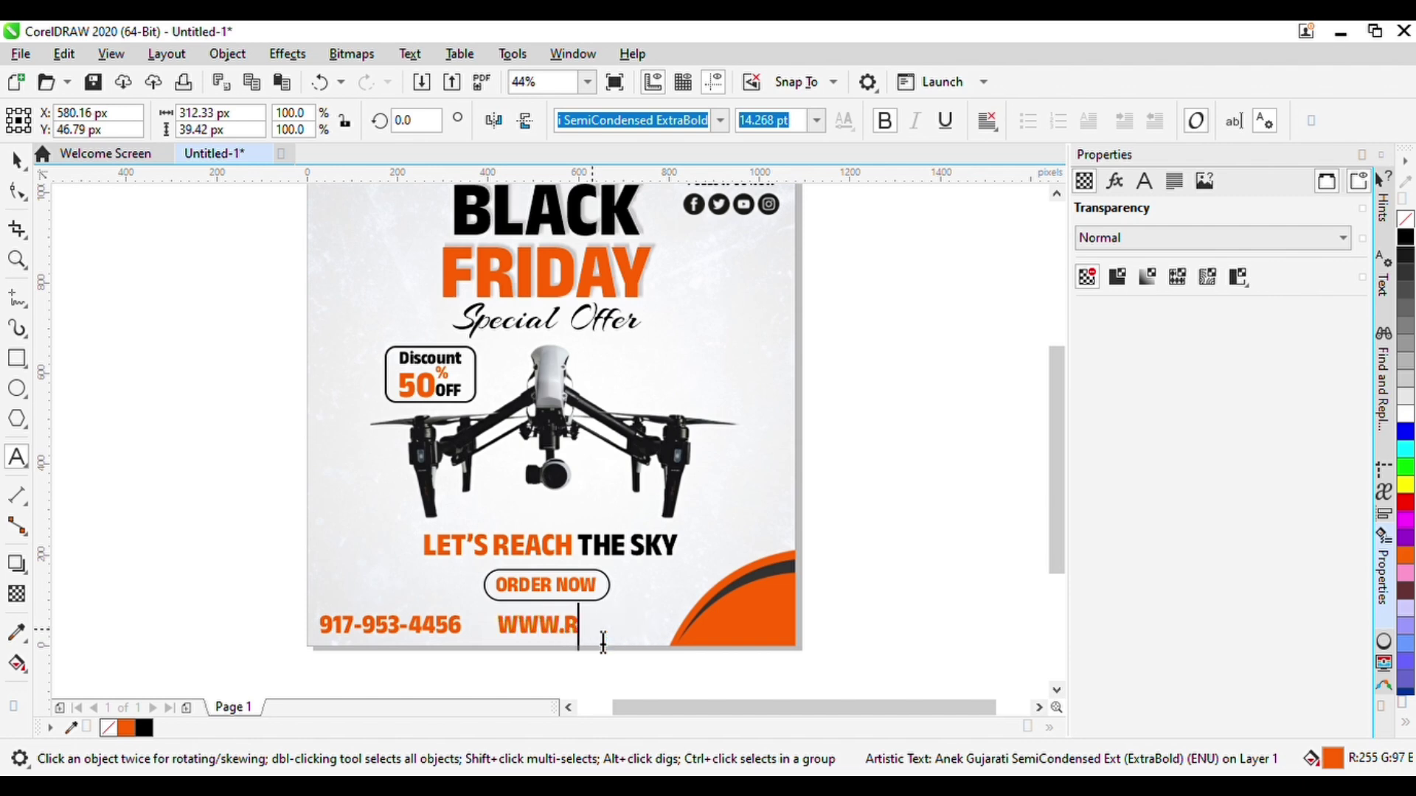
type("EACHTHESKY.COM")
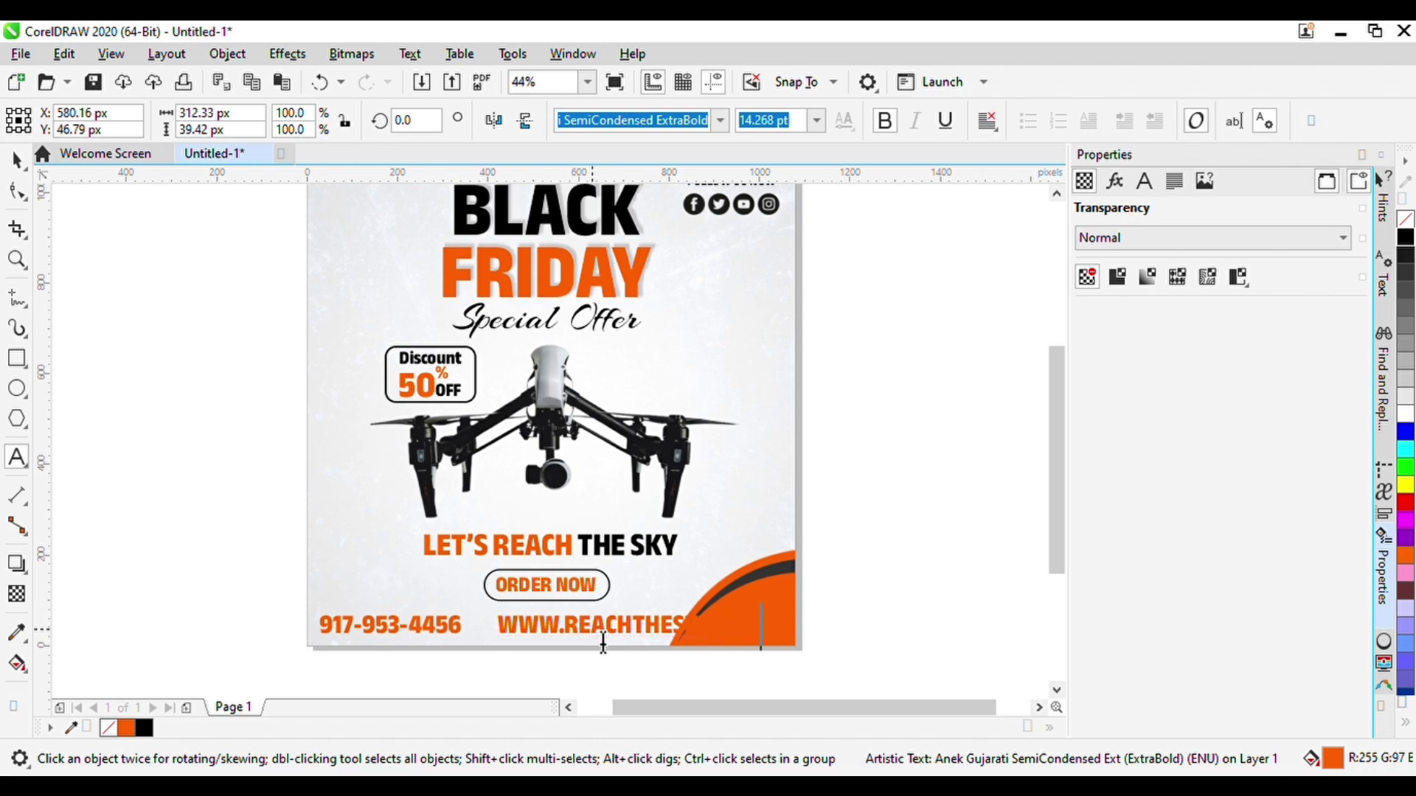
Scale the website text down to about 8.7 pt and the phone number to about 12.7 pt
key("ctrl+space")
left_click_drag(783, 621, 660, 618)
left_click(443, 625)
left_click_drag(488, 625, 472, 621)
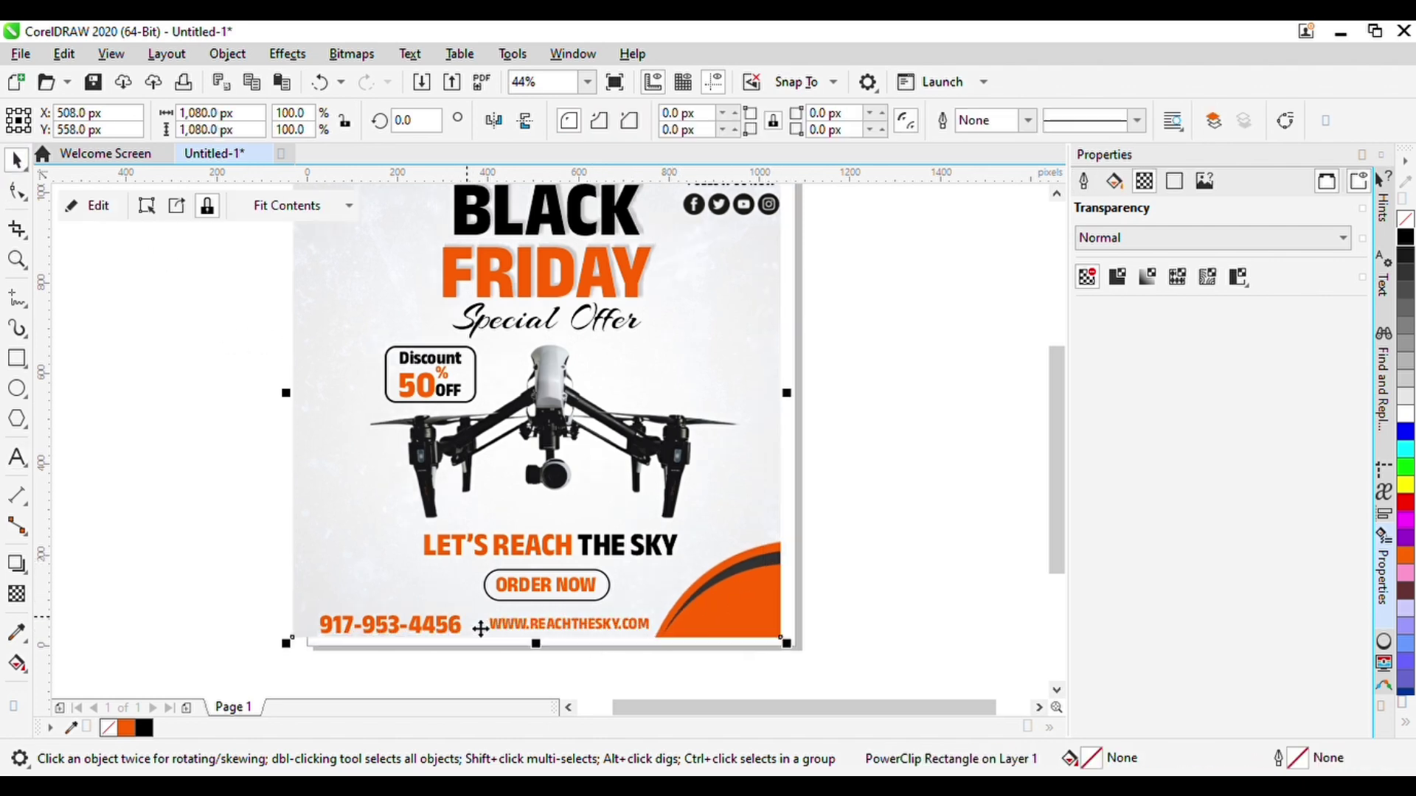
key("ctrl+z")
left_click_drag(288, 640, 457, 610)
Nudge the website text down and left beside the phone number and enlarge it slightly
left_click(533, 626)
key("Down")
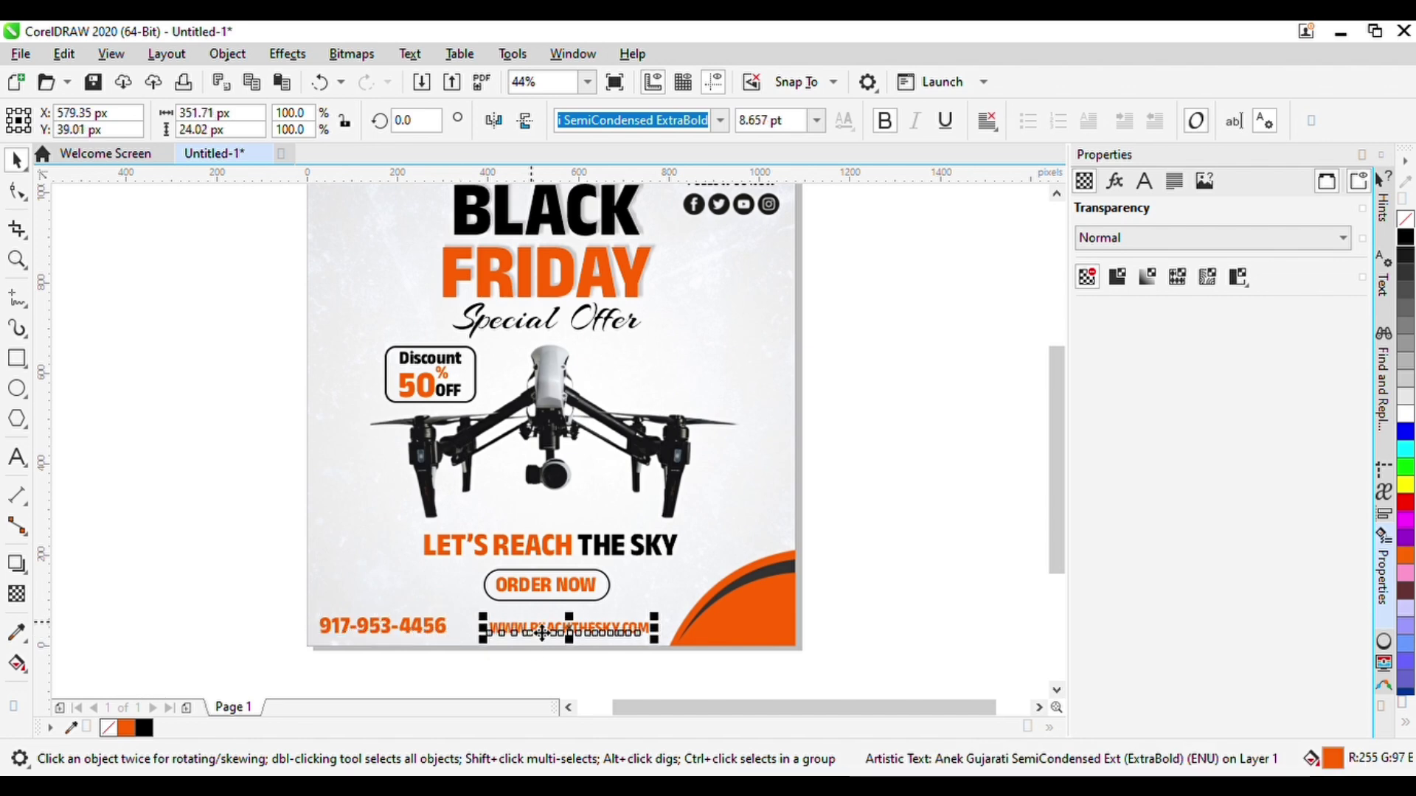
key("Left")
key("Left")
key("Left")
key("Left")
key("Left")
key("Left")
left_click_drag(628, 618, 653, 611)
Set both the phone number and the website text to 12 pt
left_click(440, 631)
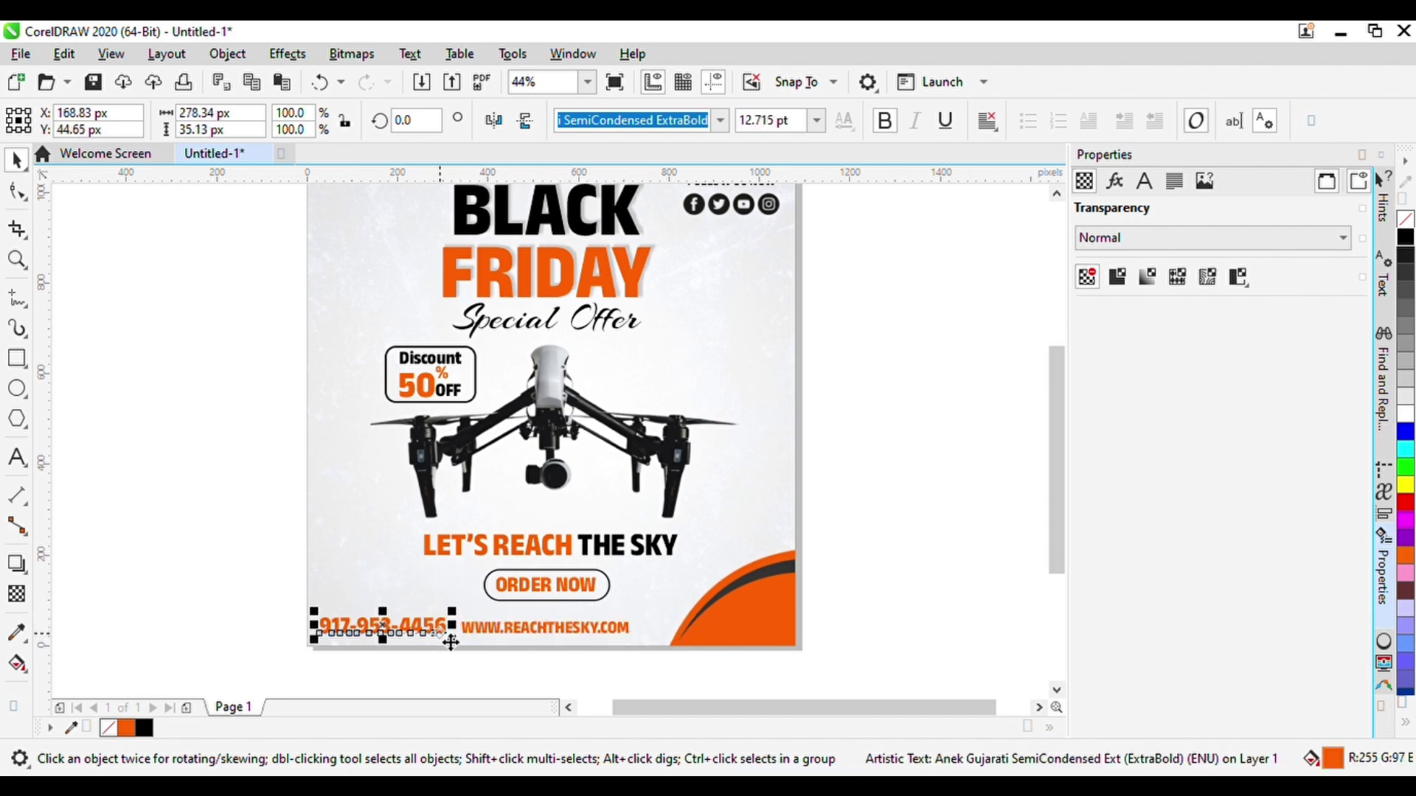
type("12")
key("Return")
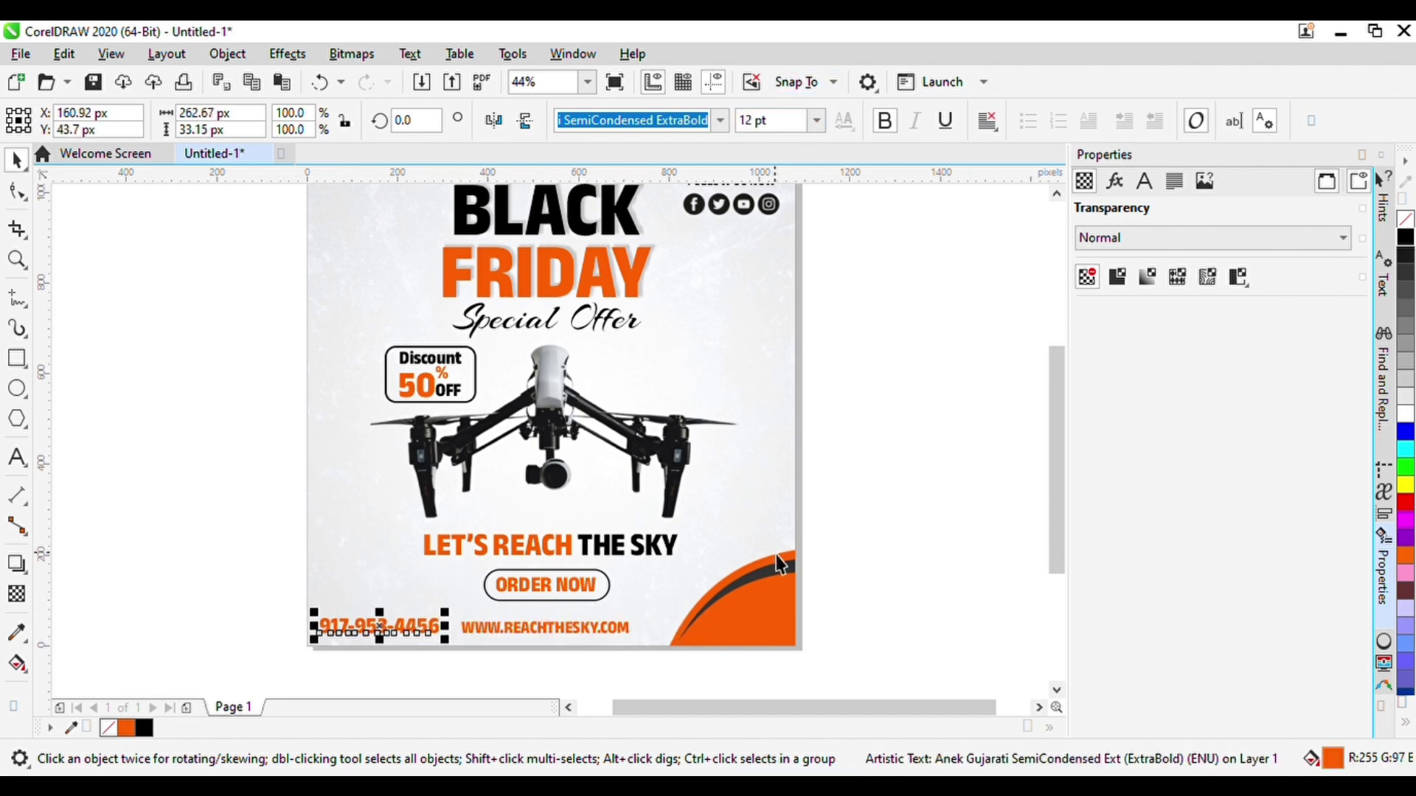
left_click(592, 632)
double_click(799, 127)
type("12")
key("Return")
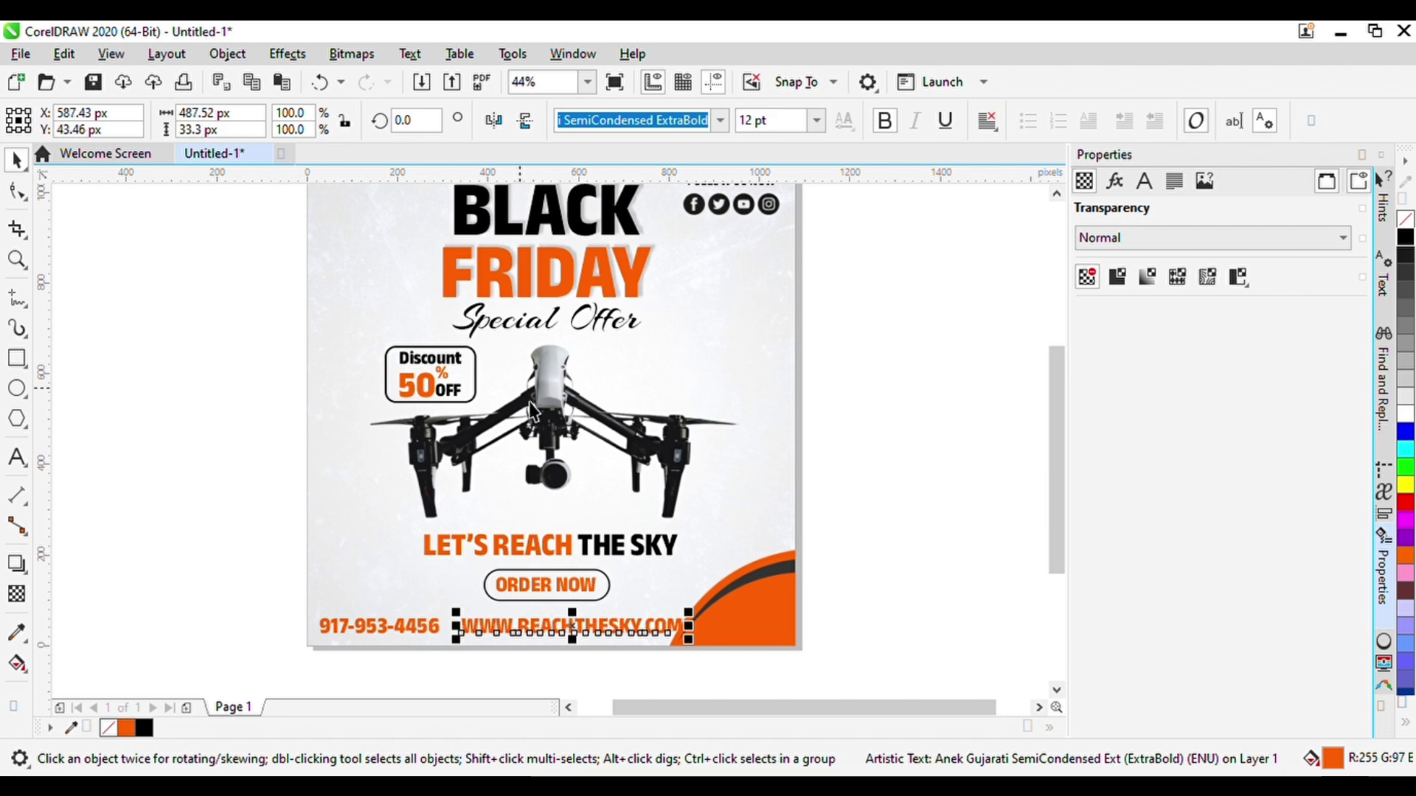
Inside the background PowerClip, draw a rectangle about 826 × 57 px along the page's bottom edge up to the orange corner shape
left_click(357, 562)
left_click(109, 208)
left_click(16, 359)
mouse_move(307, 620)
left_mouse_down()
mouse_move(349, 653)
mouse_move(695, 662)
mouse_move(682, 648)
left_mouse_up()
left_click(17, 160)
left_click(1114, 181)
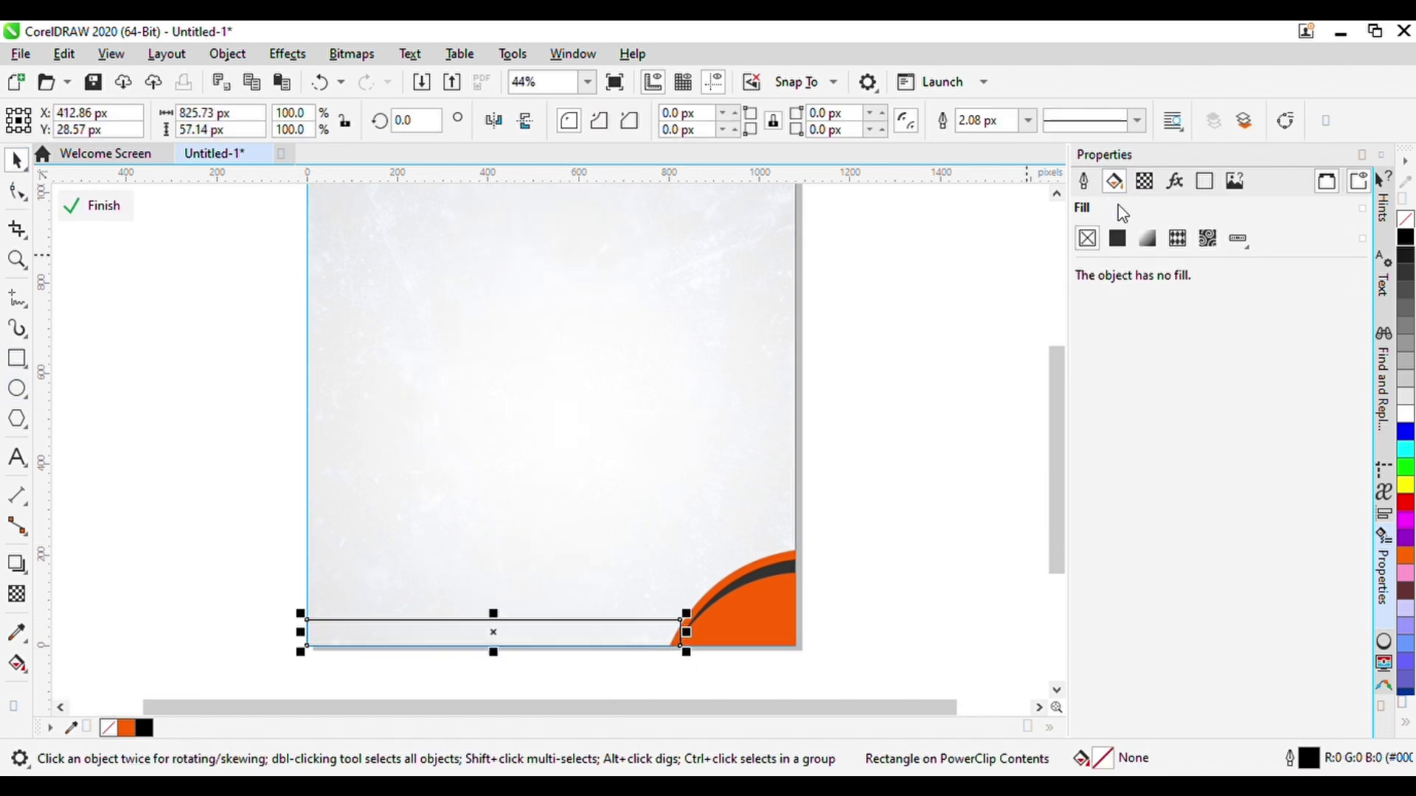
Fill the bottom rectangle with the corner shape's orange #FF6100 and raise its height to about 100 px
left_click(1117, 238)
left_click(1307, 543)
left_click(782, 627)
left_click_drag(493, 614, 494, 594)
Convert the orange bar to curves and extend its upper-right node to meet the curved corner shape
key("F10")
key("ctrl+q")
left_click_drag(680, 601, 703, 601)
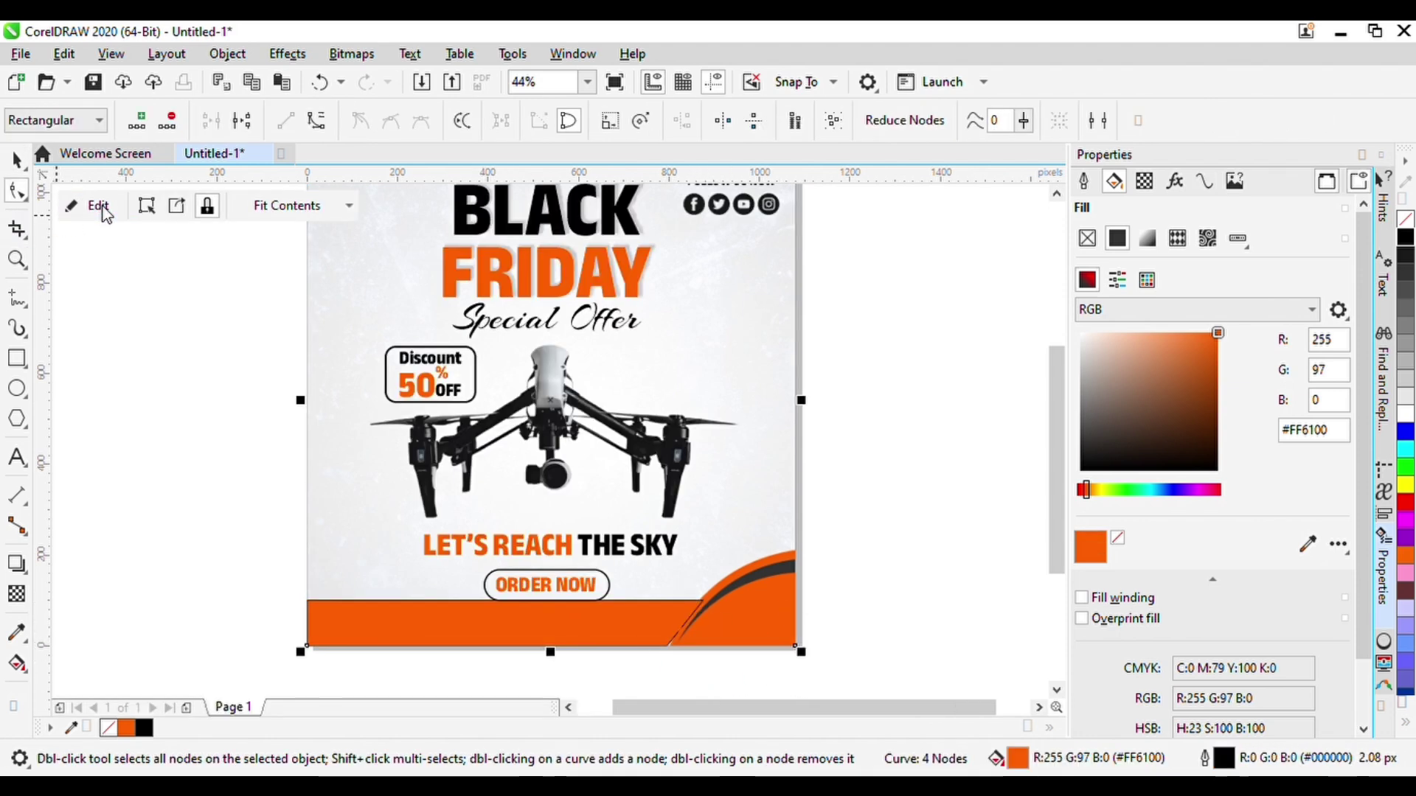
Remove the orange bar's outline inside the background PowerClip and finish editing the contents
left_click(98, 206)
left_click(531, 604)
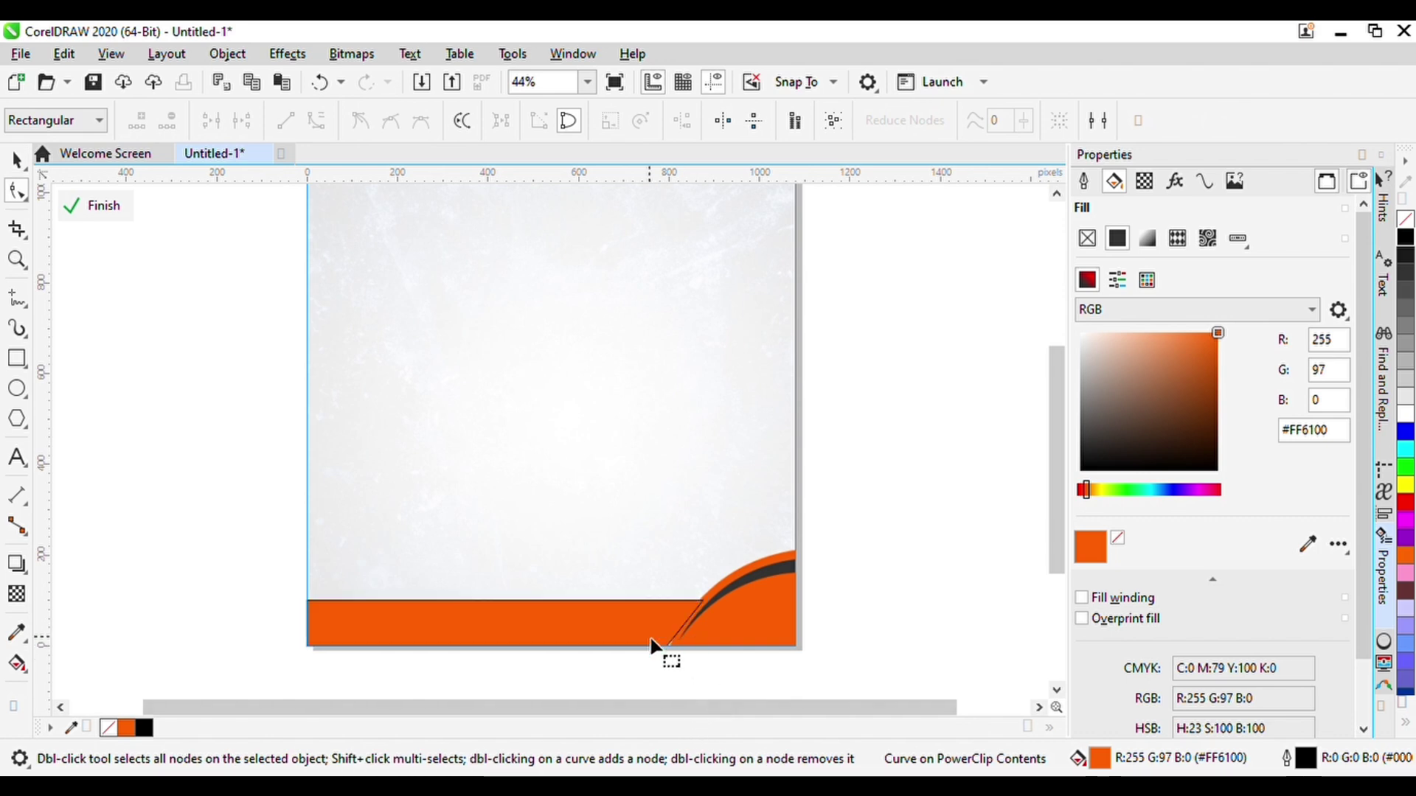
left_click(16, 160)
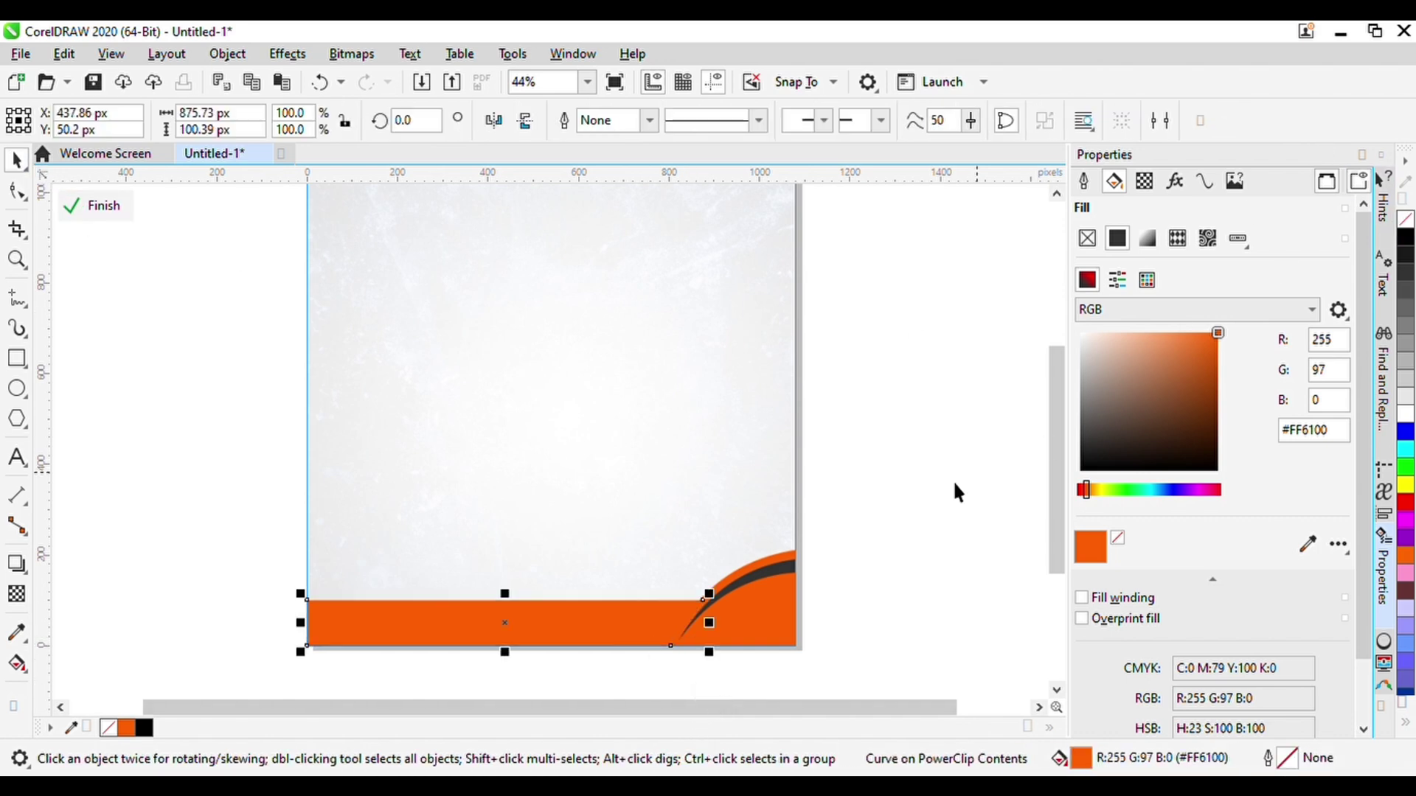
left_click(94, 205)
Nudge the tagline and order button up slightly and recolor the phone number and website text white
left_click_drag(266, 489, 755, 622)
left_click_drag(215, 552, 663, 606)
left_click_drag(610, 679, 716, 695)
left_click(1406, 413)
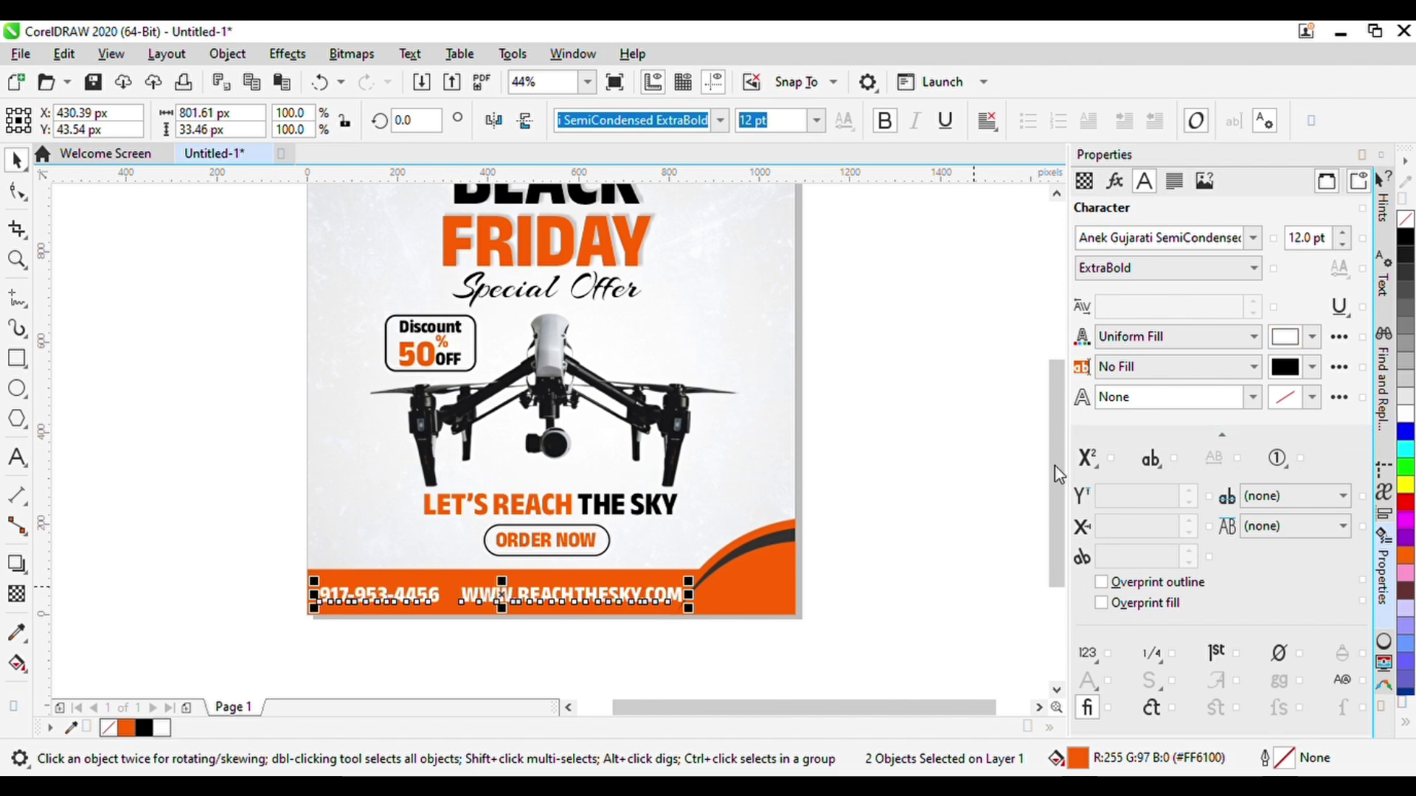
left_click(914, 508)
Merge the website address into the phone number's text line after a vertical bar and delete the separate website text
double_click(469, 602)
key("ctrl+a")
key("ctrl+c")
left_click(16, 160)
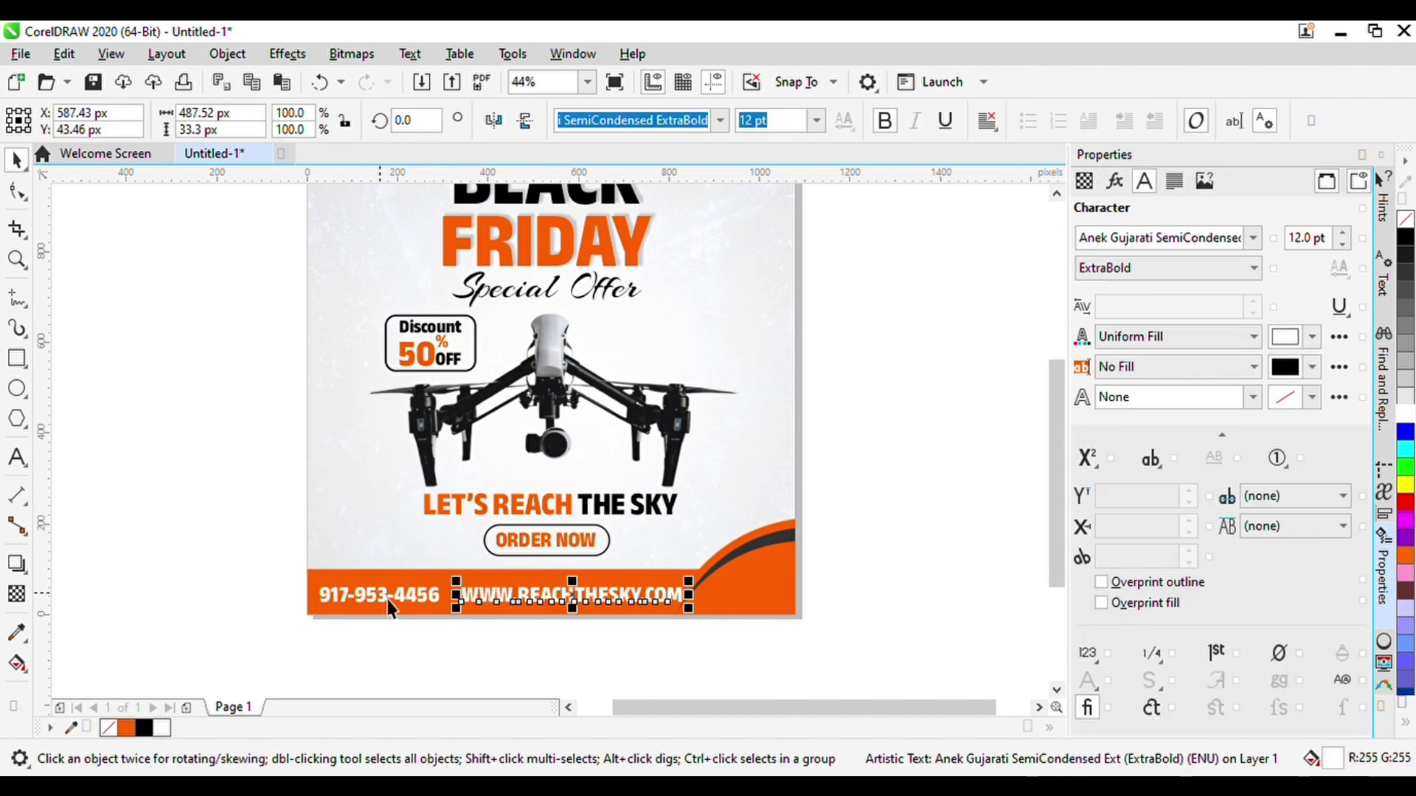
key("Delete")
double_click(439, 600)
type("|")
key("ctrl+v")
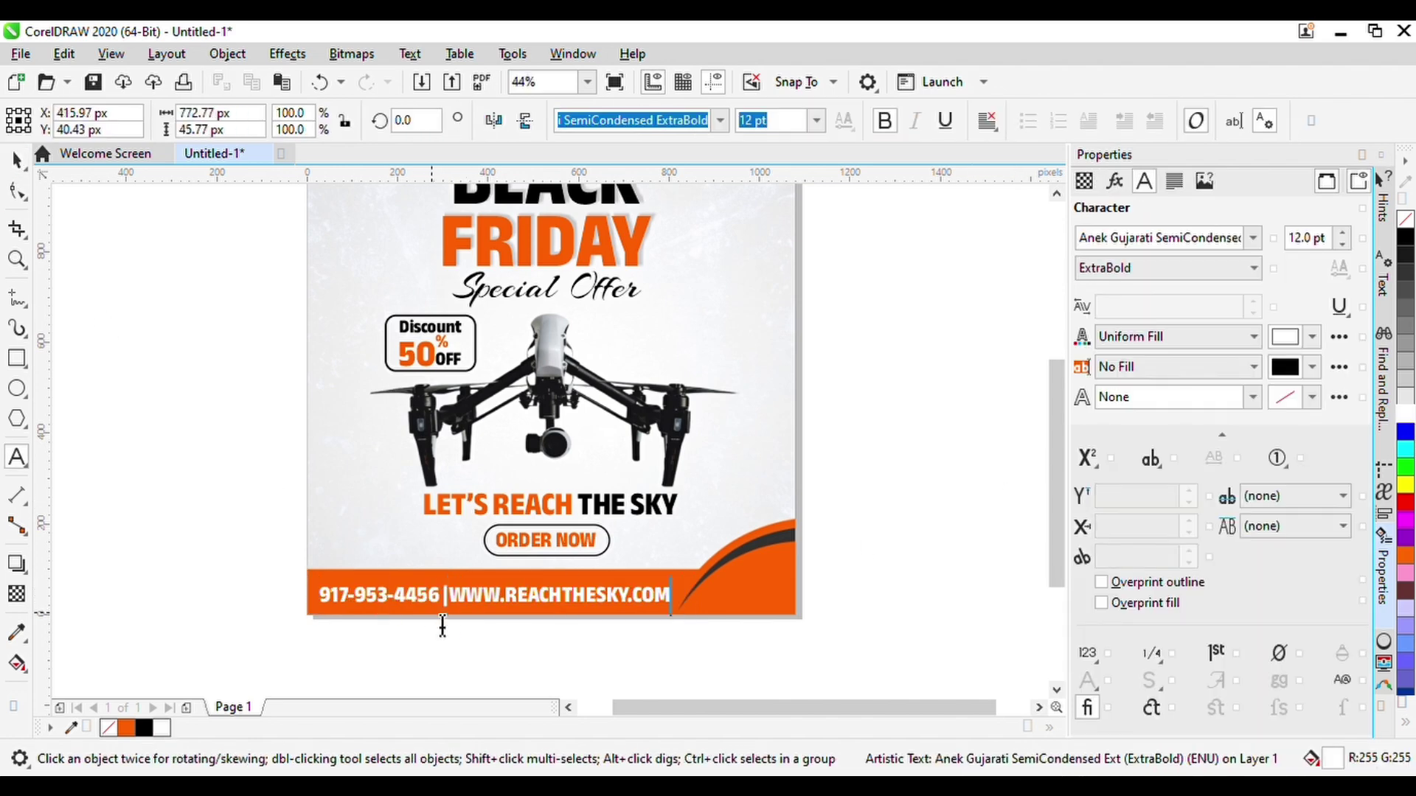
left_click(16, 160)
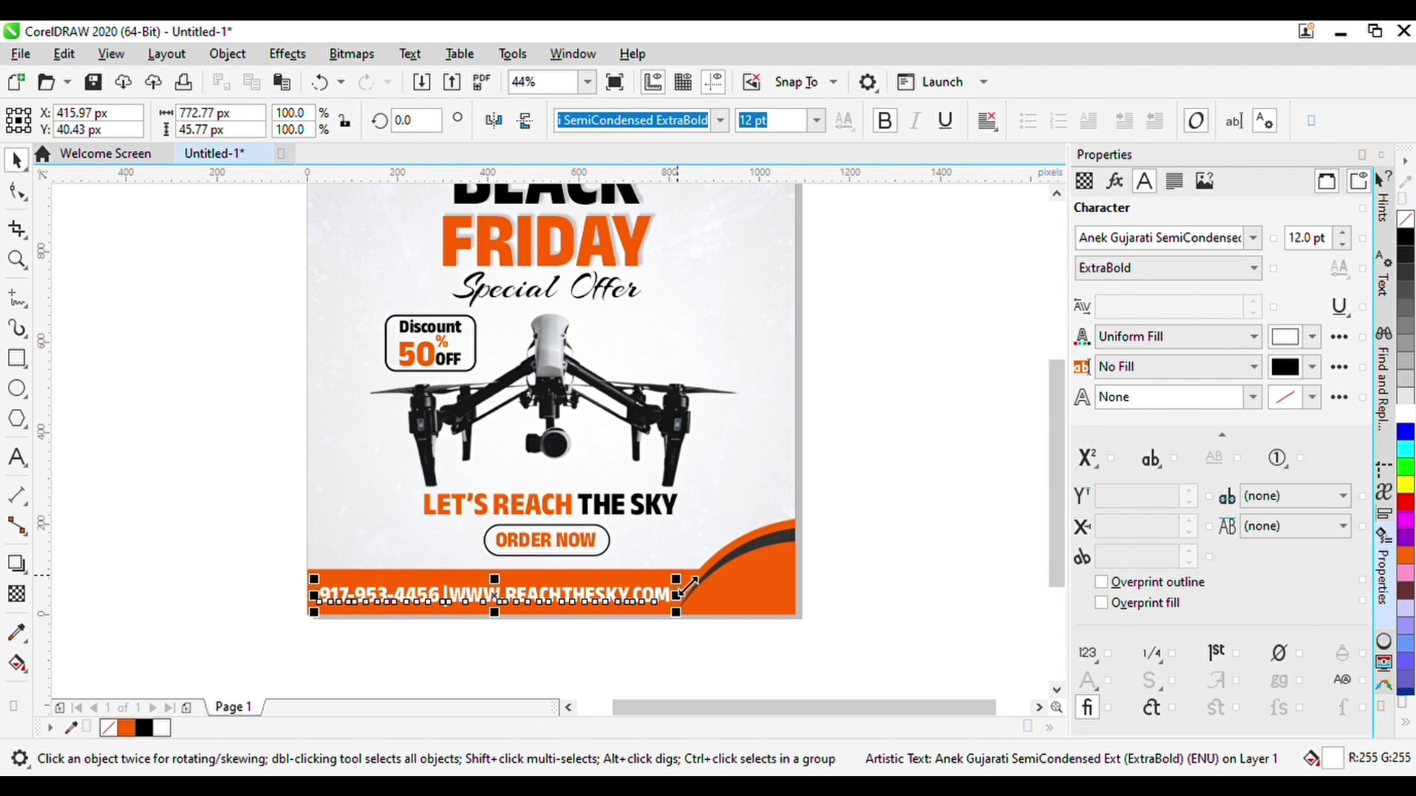
Add spacing around the vertical bar in the contact line and scale the line to about 11.5 pt
left_click_drag(674, 575, 639, 570)
double_click(430, 591)
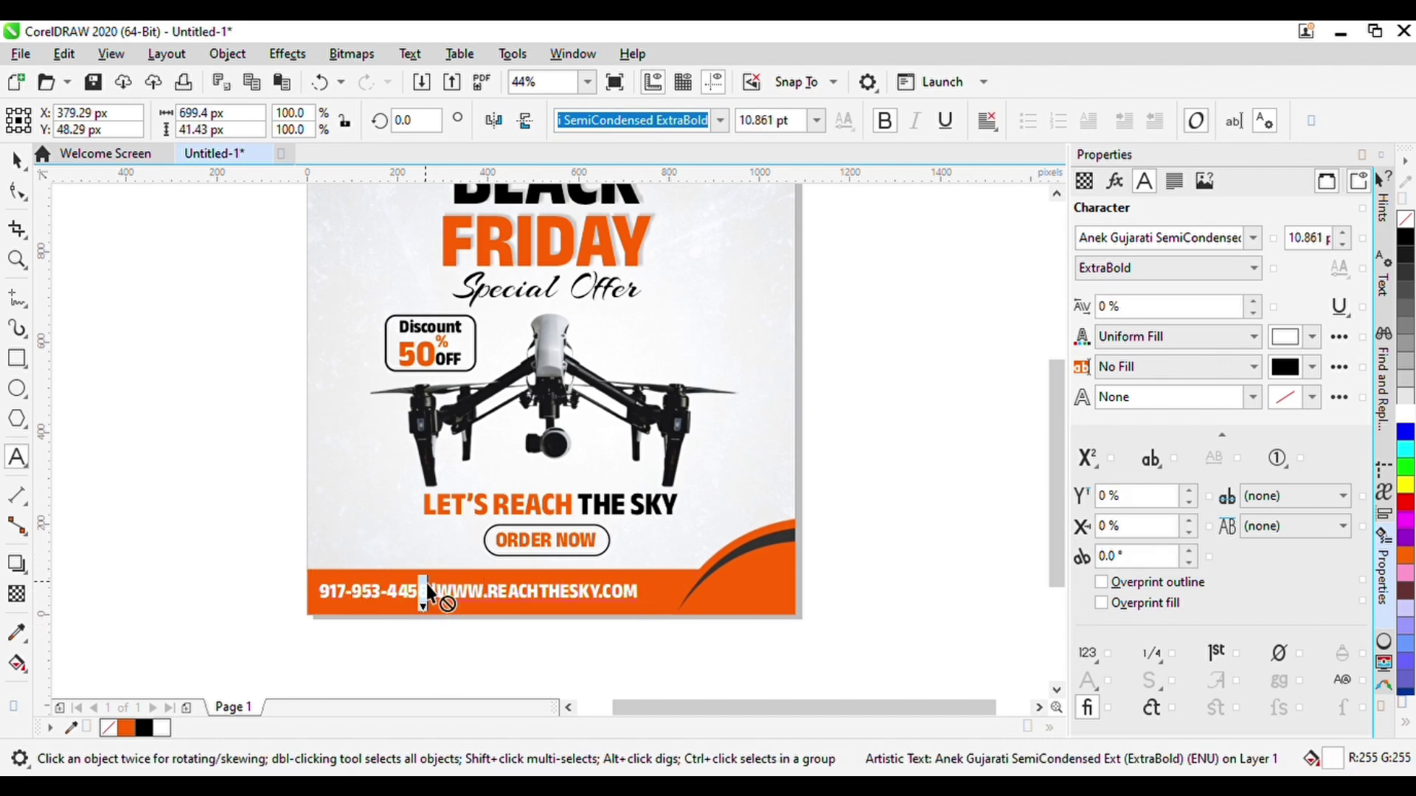
key("Right")
left_click(16, 160)
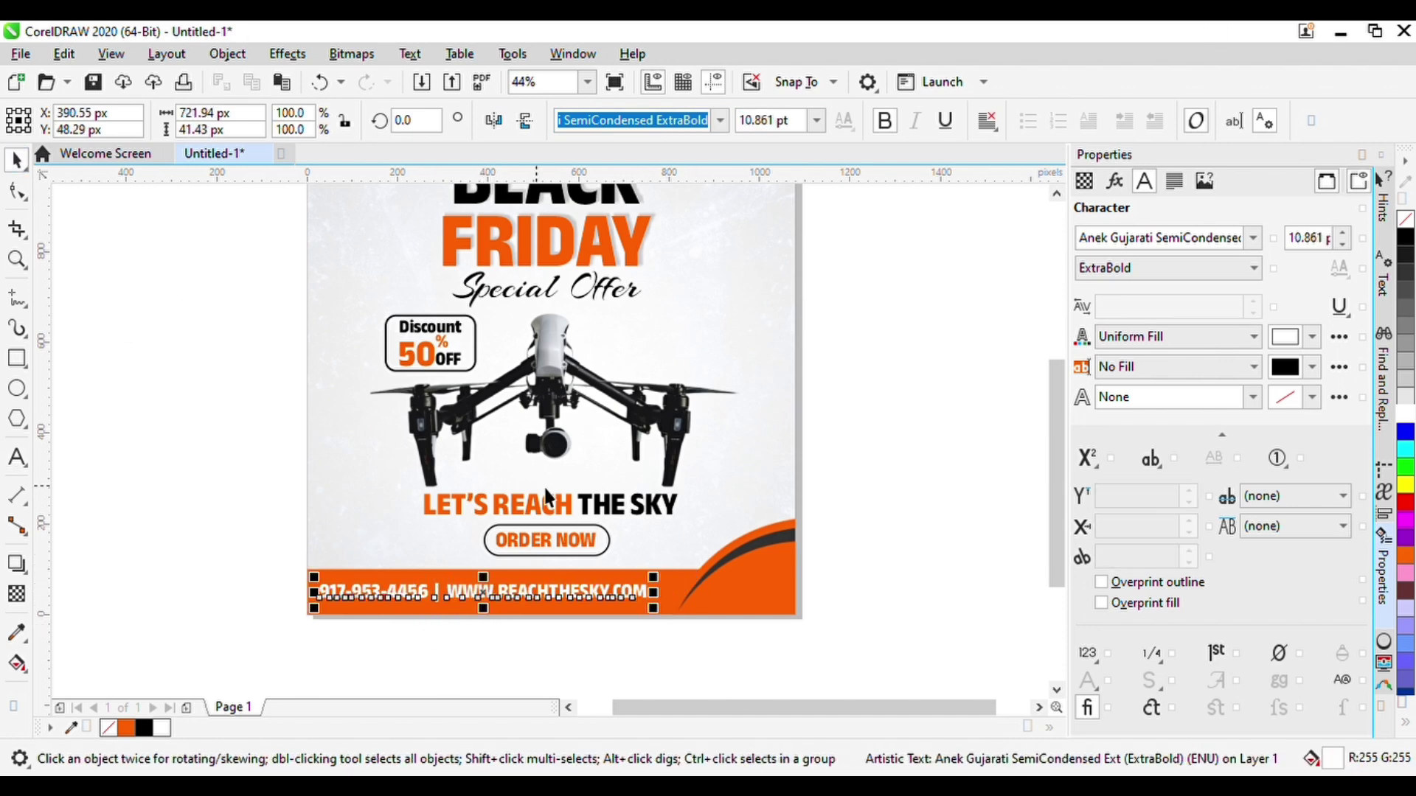
left_click_drag(646, 608, 673, 622)
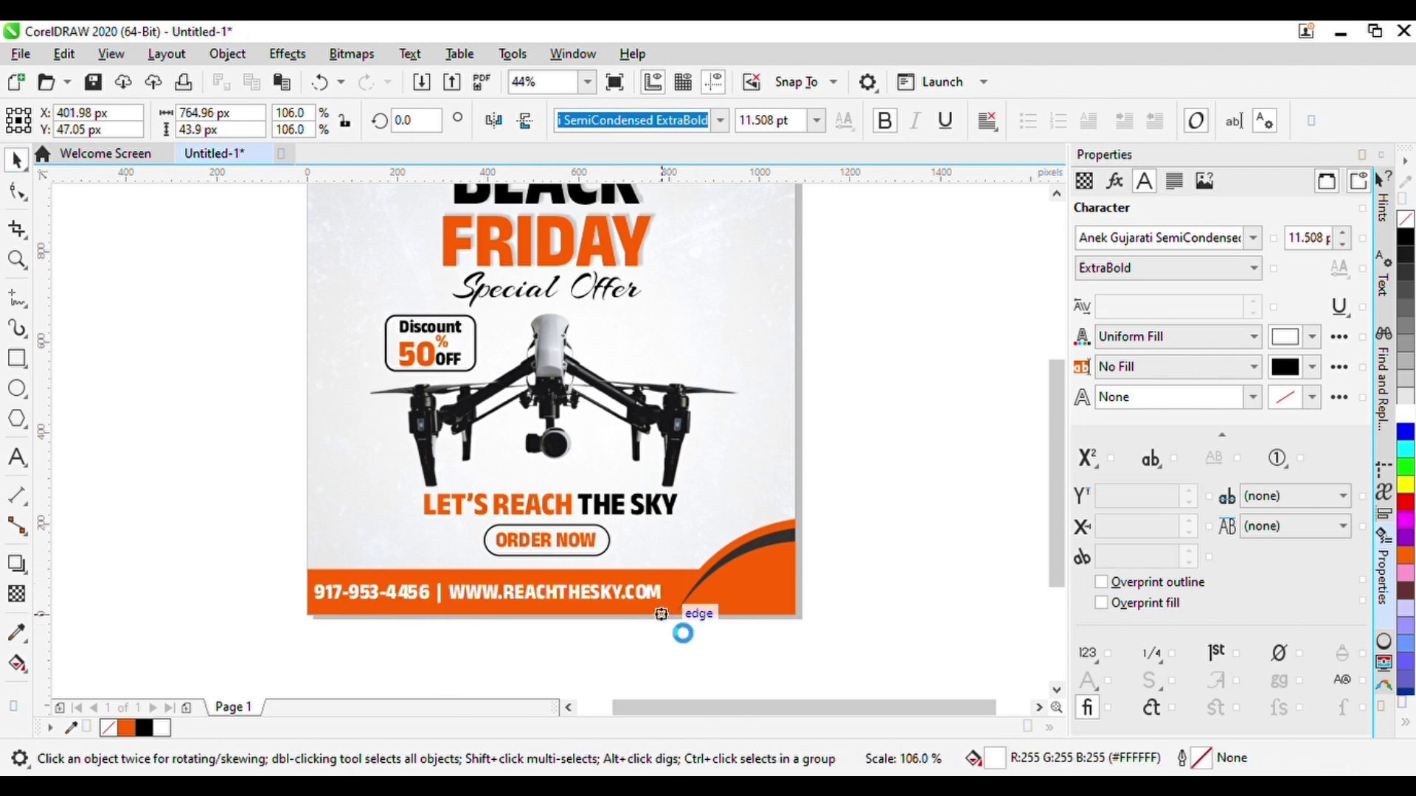
left_click(907, 573)
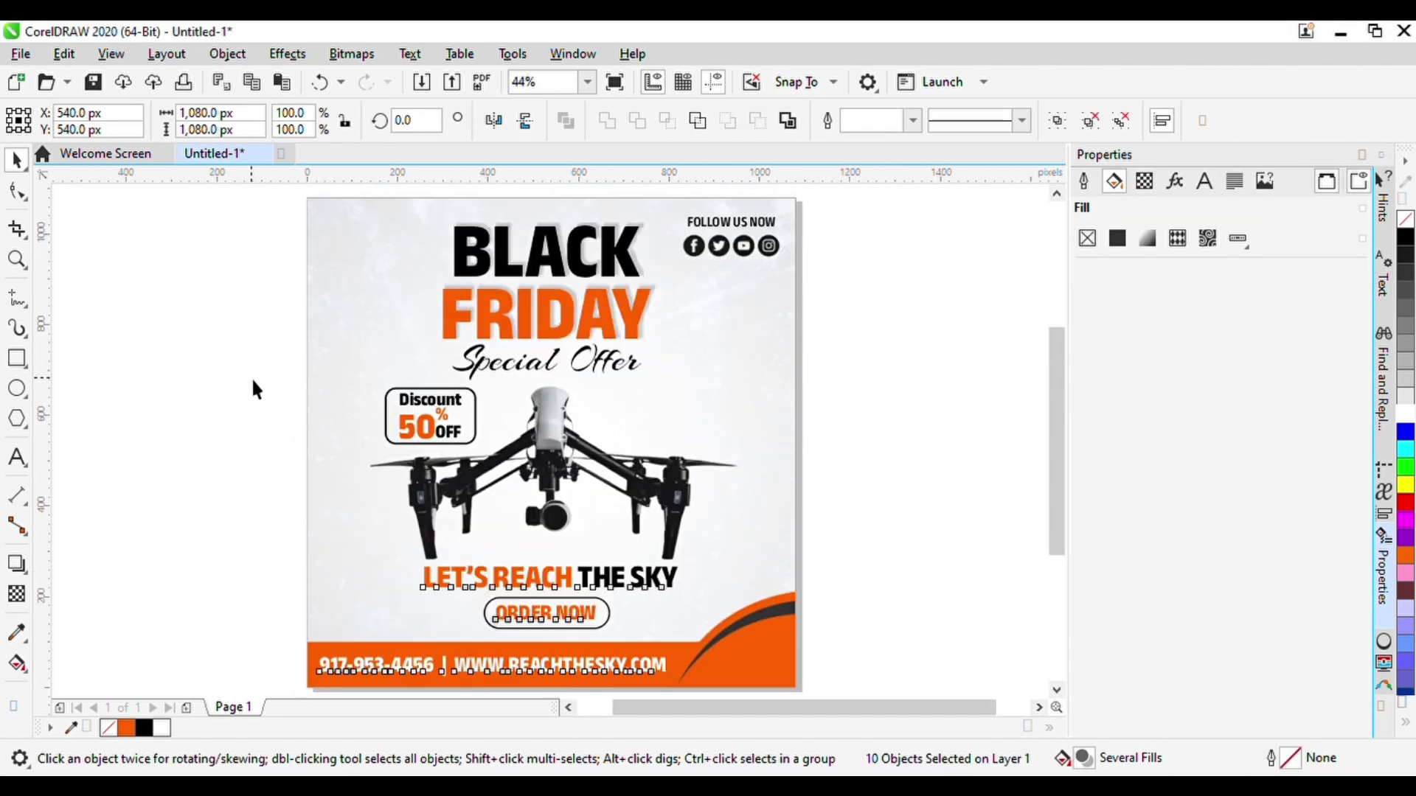
Paste a copy of the drone image, shrink it to about 59 px wide and place it in the page's upper-left corner
key("ctrl+v")
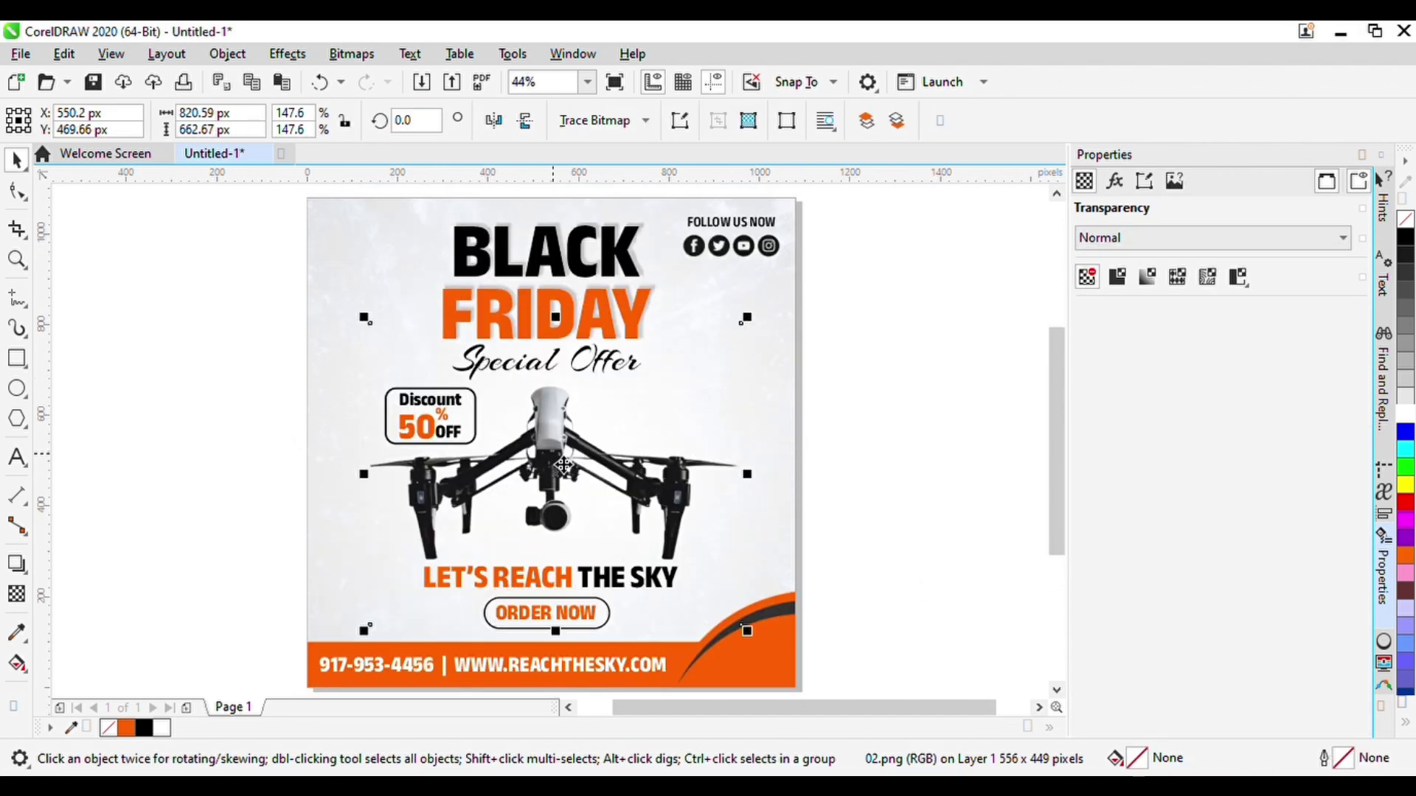
left_click_drag(620, 445, 521, 301)
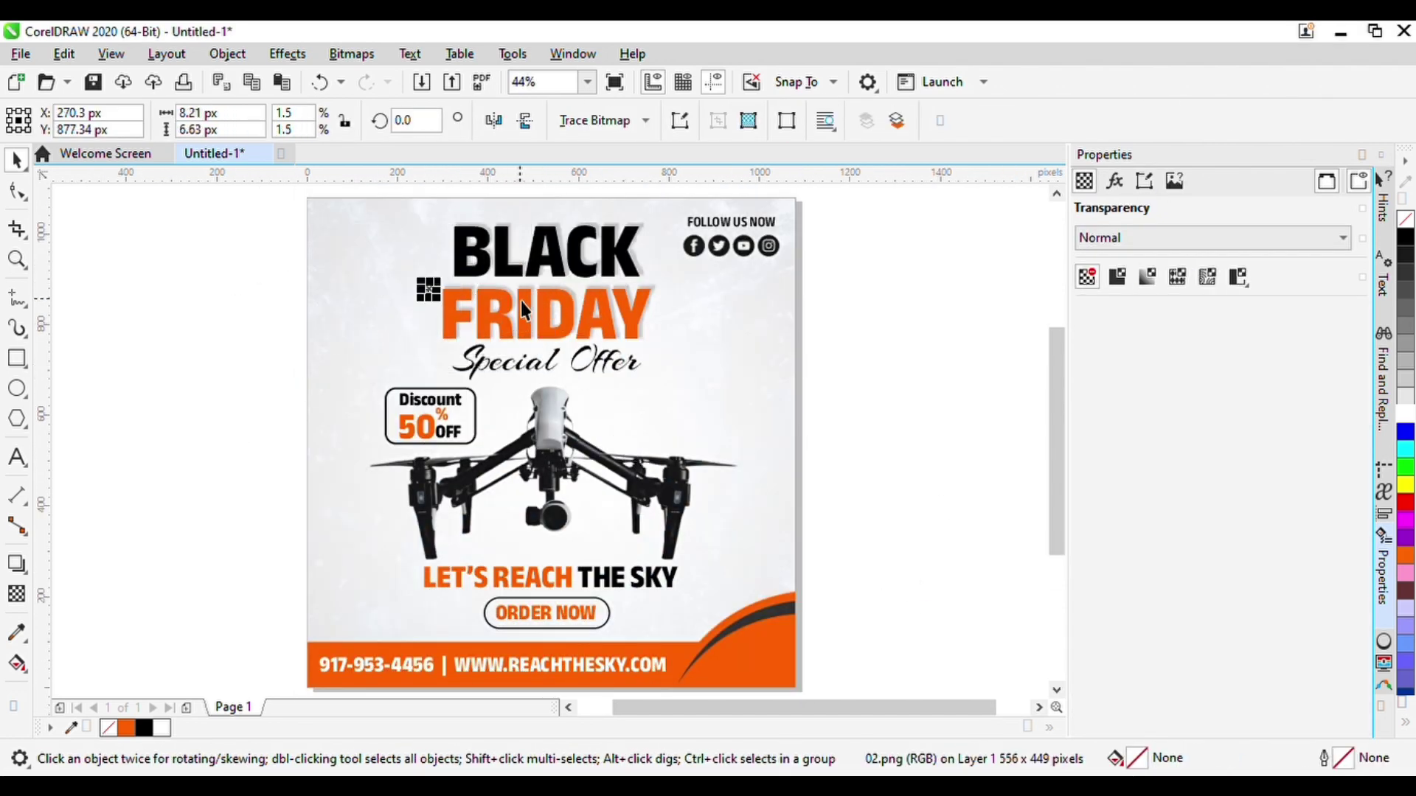
key("Up")
key("Up")
key("Up")
key("Up")
key("Up")
key("Up")
key("Up")
key("Up")
key("Up")
key("Up")
key("Left")
key("Left")
key("Left")
key("Left")
key("Left")
key("Left")
key("Left")
key("Left")
key("Left")
key("Left")
key("Left")
key("Left")
key("Left")
key("Left")
key("Left")
key("Left")
key("Left")
key("Left")
key("Left")
key("Left")
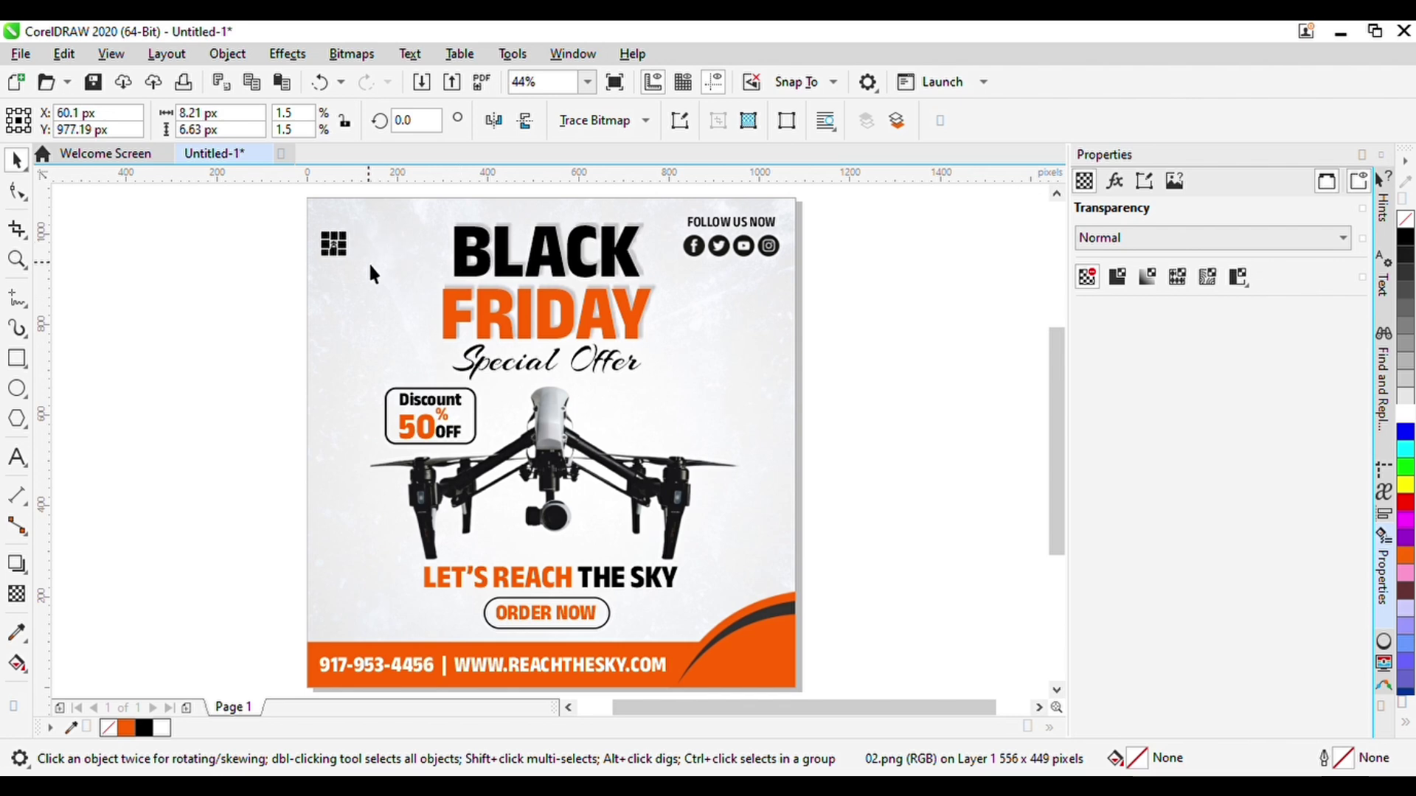
left_click_drag(343, 253, 413, 282)
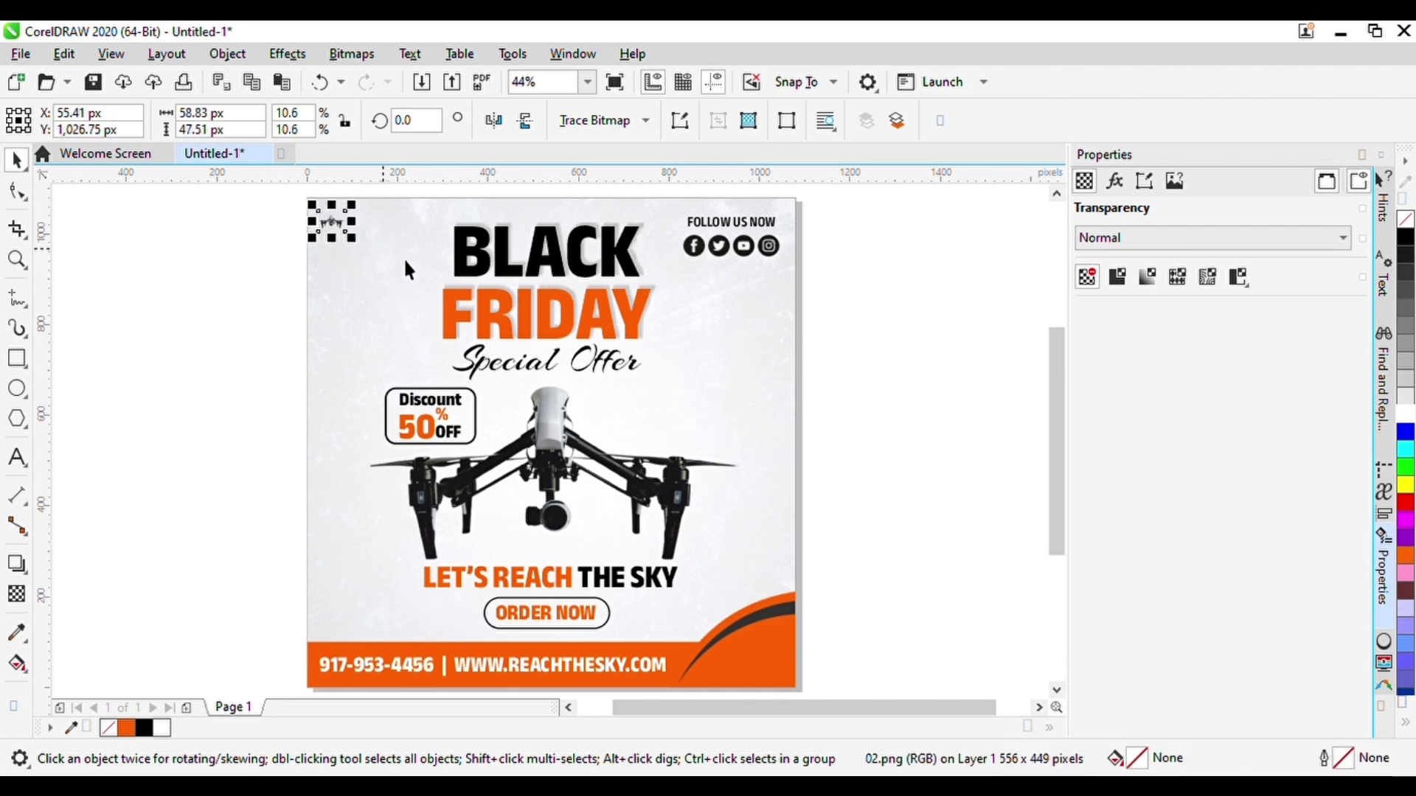
Ungroup the social block, duplicate the "FOLLOW US NOW" text beside the small drone and change the copy to "LOGO"
left_click(714, 230)
key("ctrl+u")
left_click(809, 238)
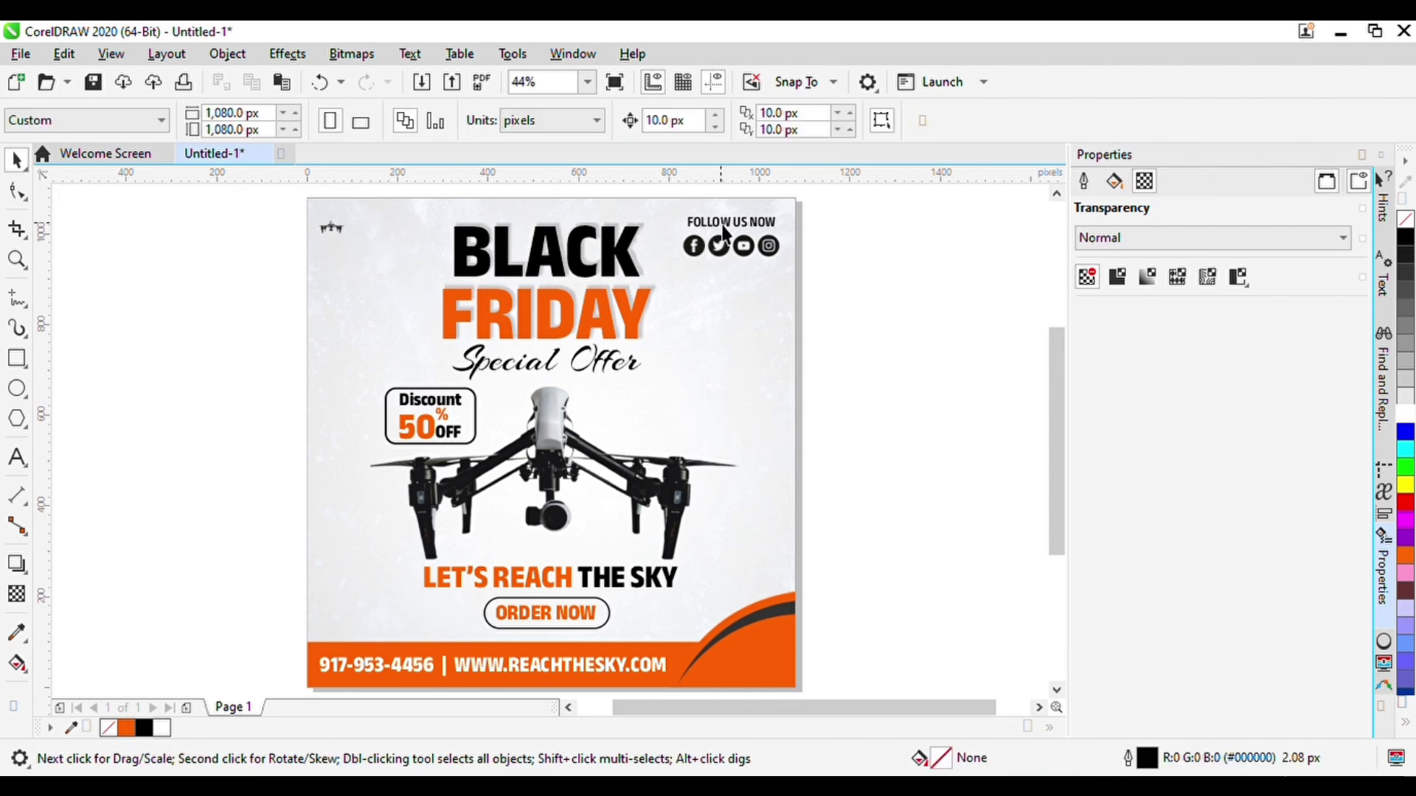
left_click_drag(724, 224, 387, 231)
right_click(386, 231)
key("F8")
key("ctrl+a")
type("LO")
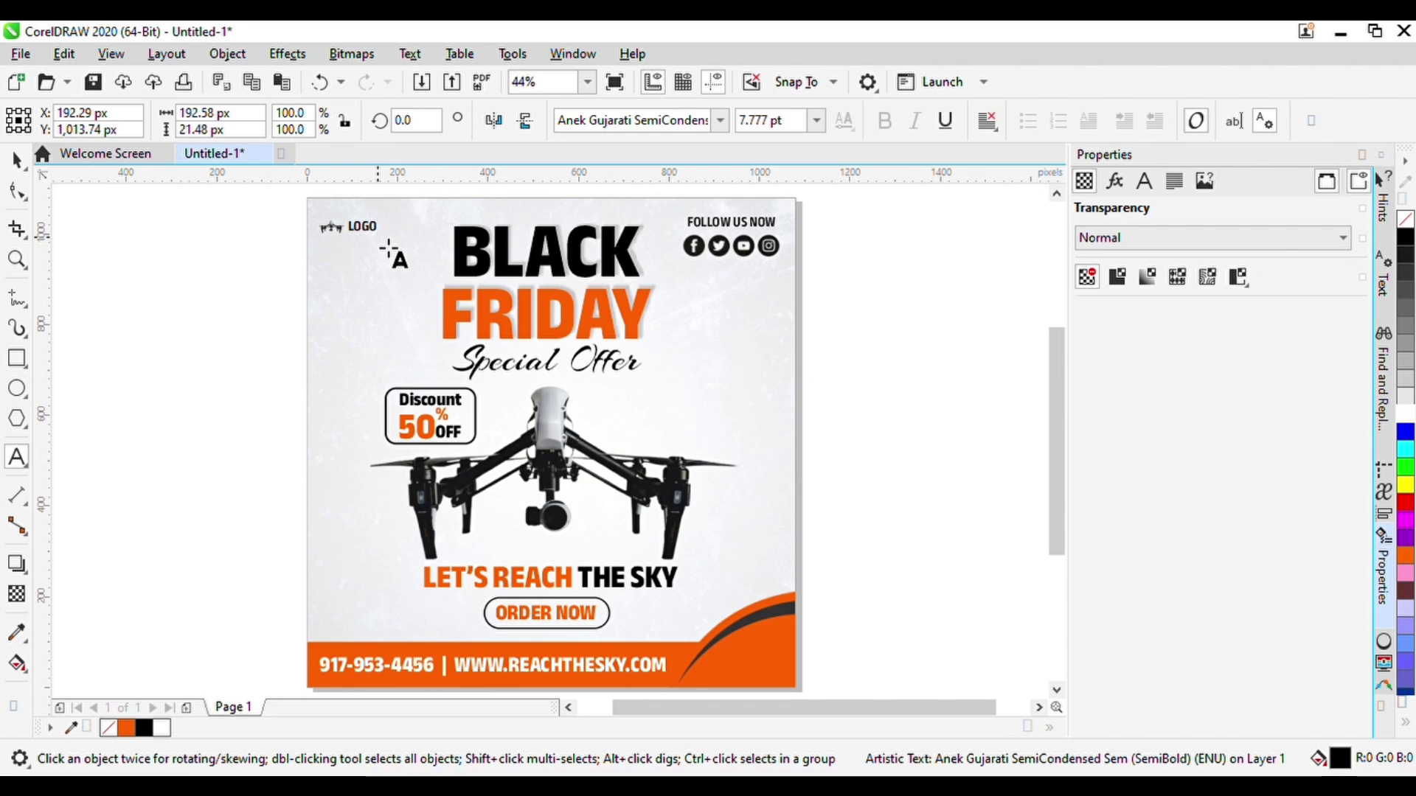
Enlarge the LOGO text and group it with the small drone, and group the "FOLLOW US NOW" text with its social icons
left_click(18, 160)
left_click_drag(247, 211, 436, 276)
key("ctrl+g")
left_click_drag(856, 203, 670, 275)
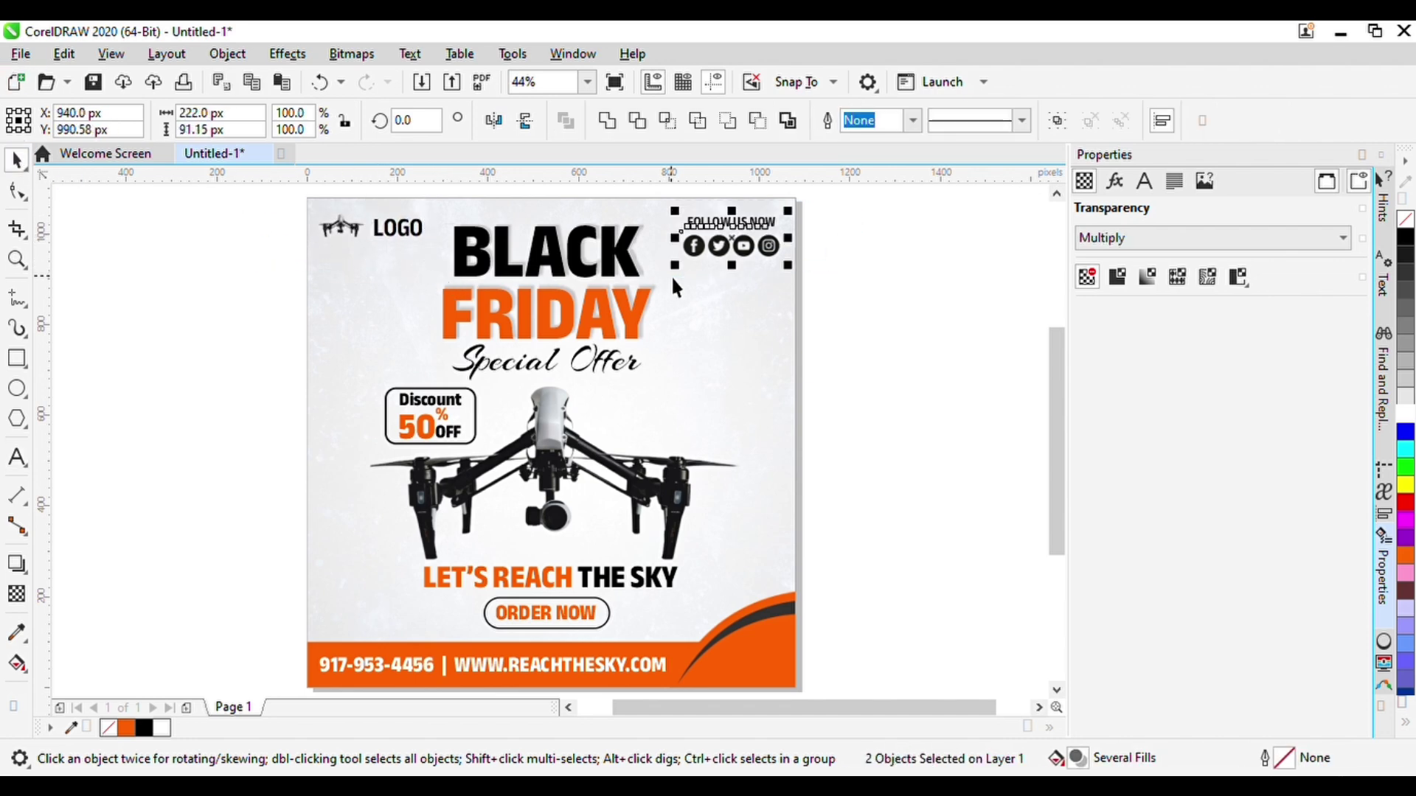
key("ctrl+g")
Align the logo group with the social icons group so their centres sit at the same height
left_click_drag(222, 212, 457, 278)
left_click(388, 228)
left_click(732, 235, "shift")
key("c")
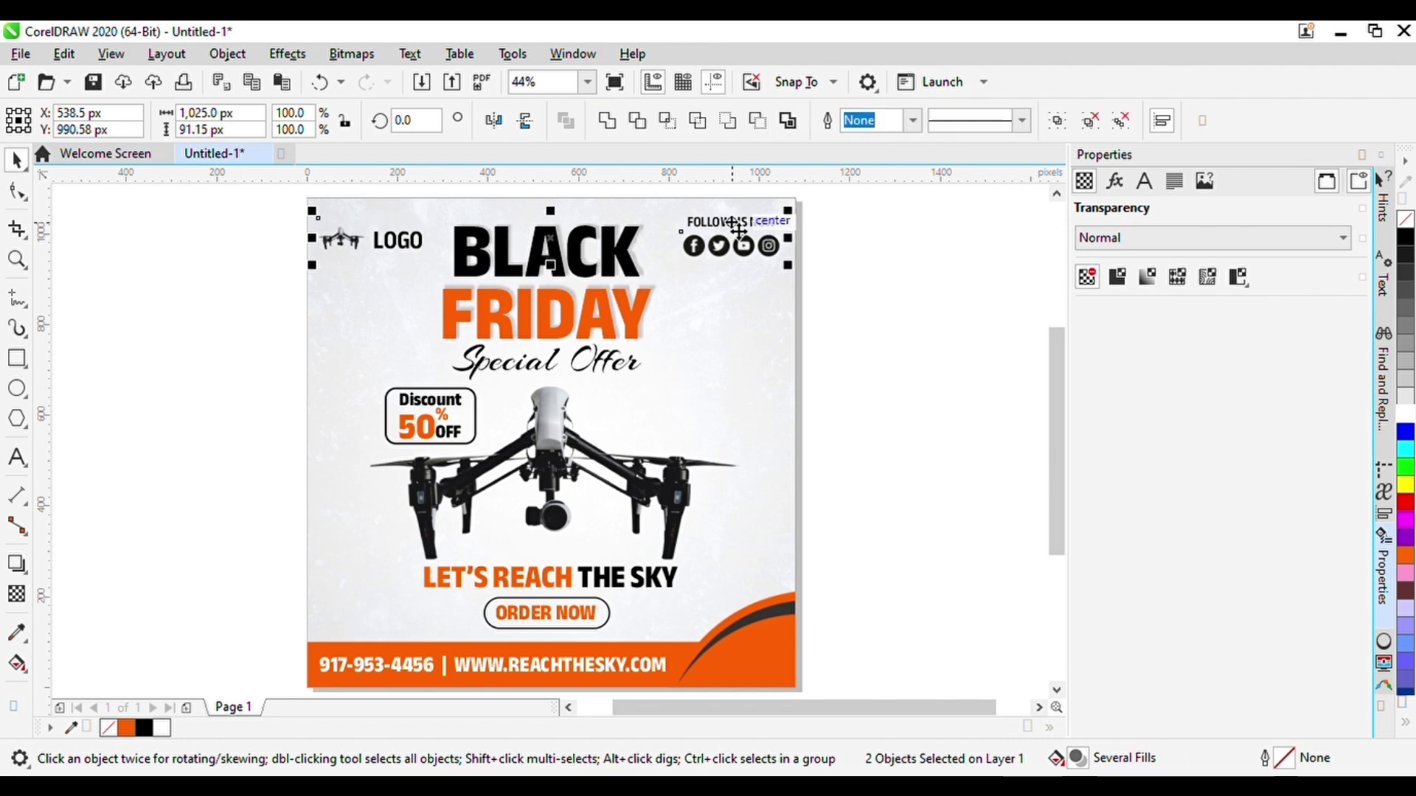
left_click(889, 230)
Scale down the "FOLLOW US NOW" group and nudge it closer to the page's upper-right corner
left_click_drag(616, 283, 885, 198)
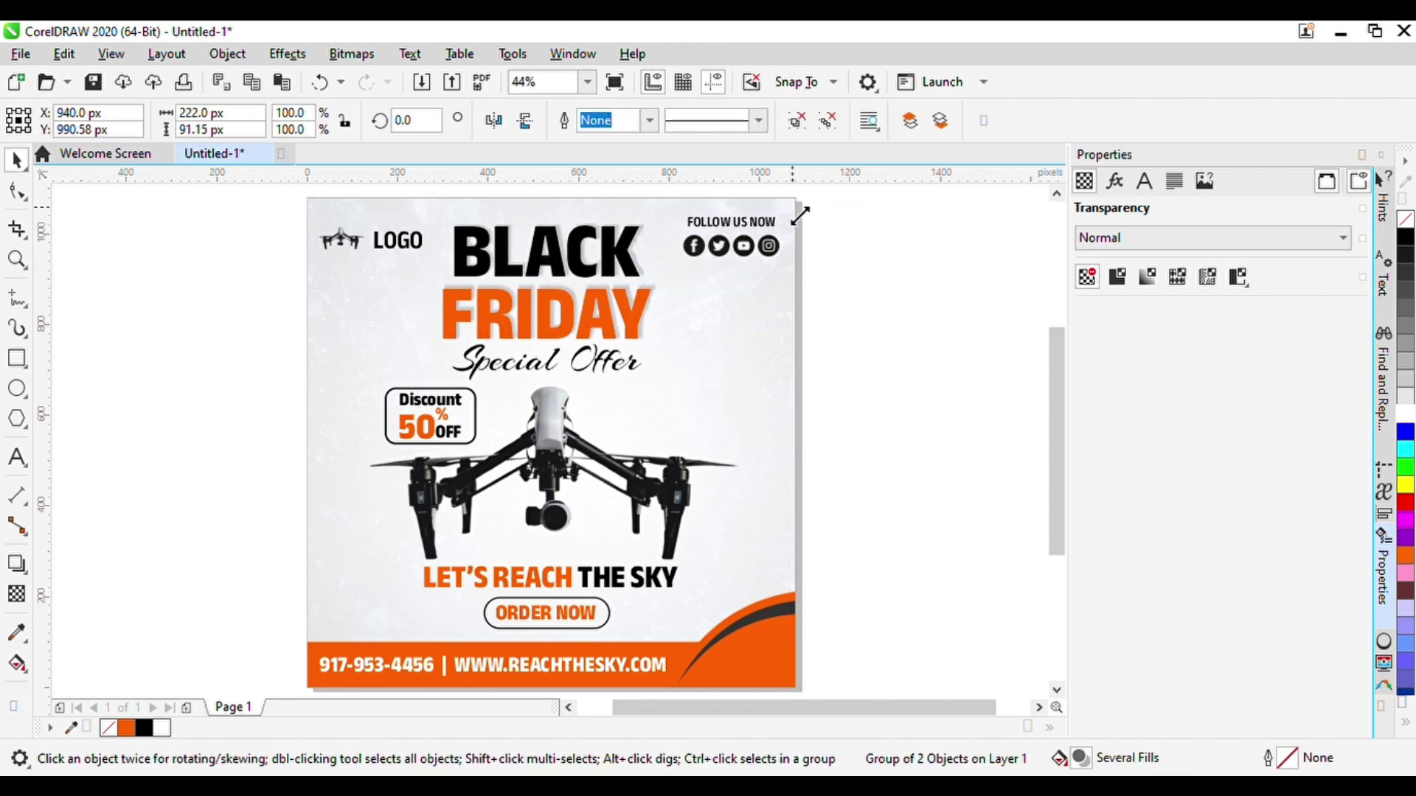
left_click_drag(794, 209, 781, 214)
key("Right")
key("Right")
key("Right")
key("Right")
key("Up")
key("Up")
key("Up")
Scale down the logo group and realign it at the same height as the social icons group
left_click_drag(252, 217, 338, 256)
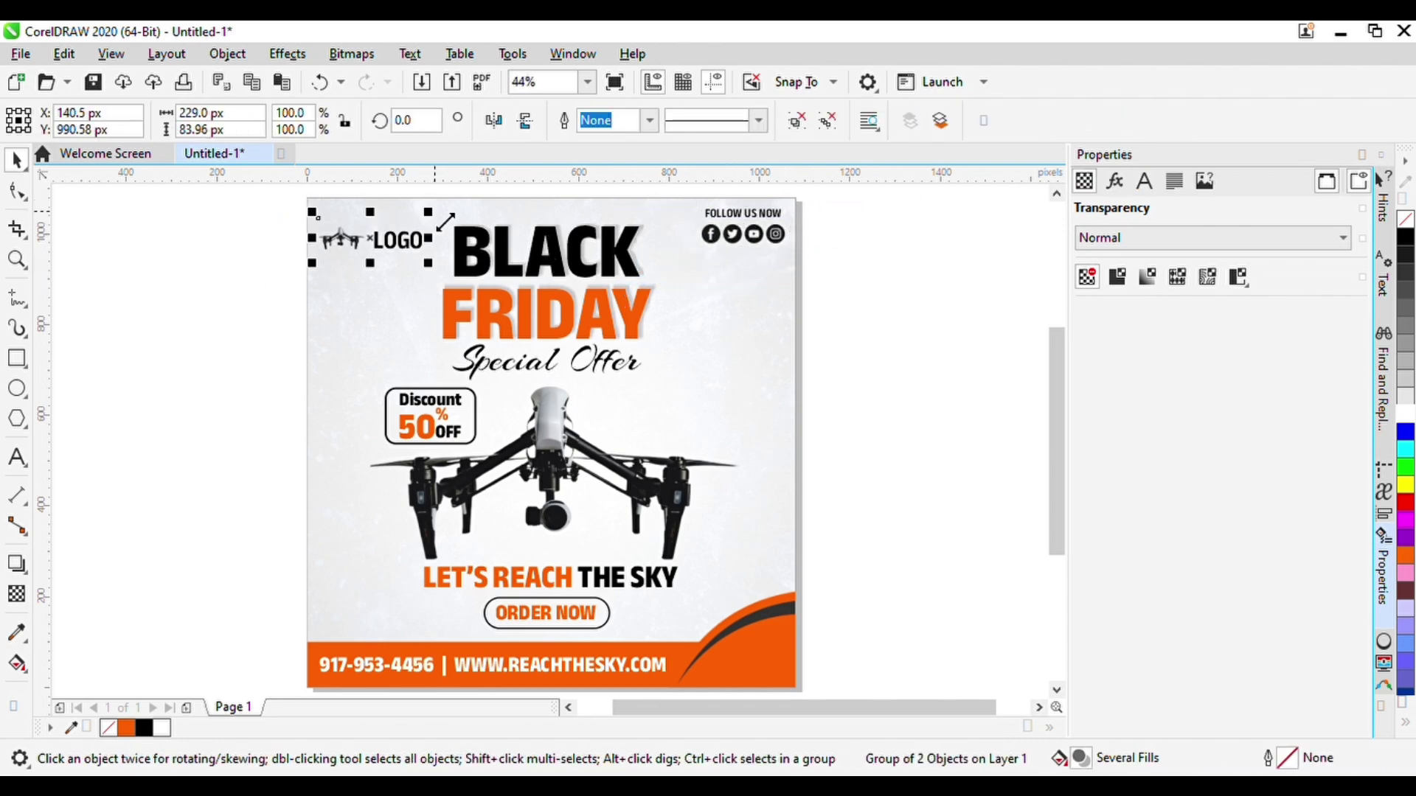
left_click_drag(445, 220, 428, 227)
left_click(743, 221, "shift")
key("c")
left_click(887, 259)
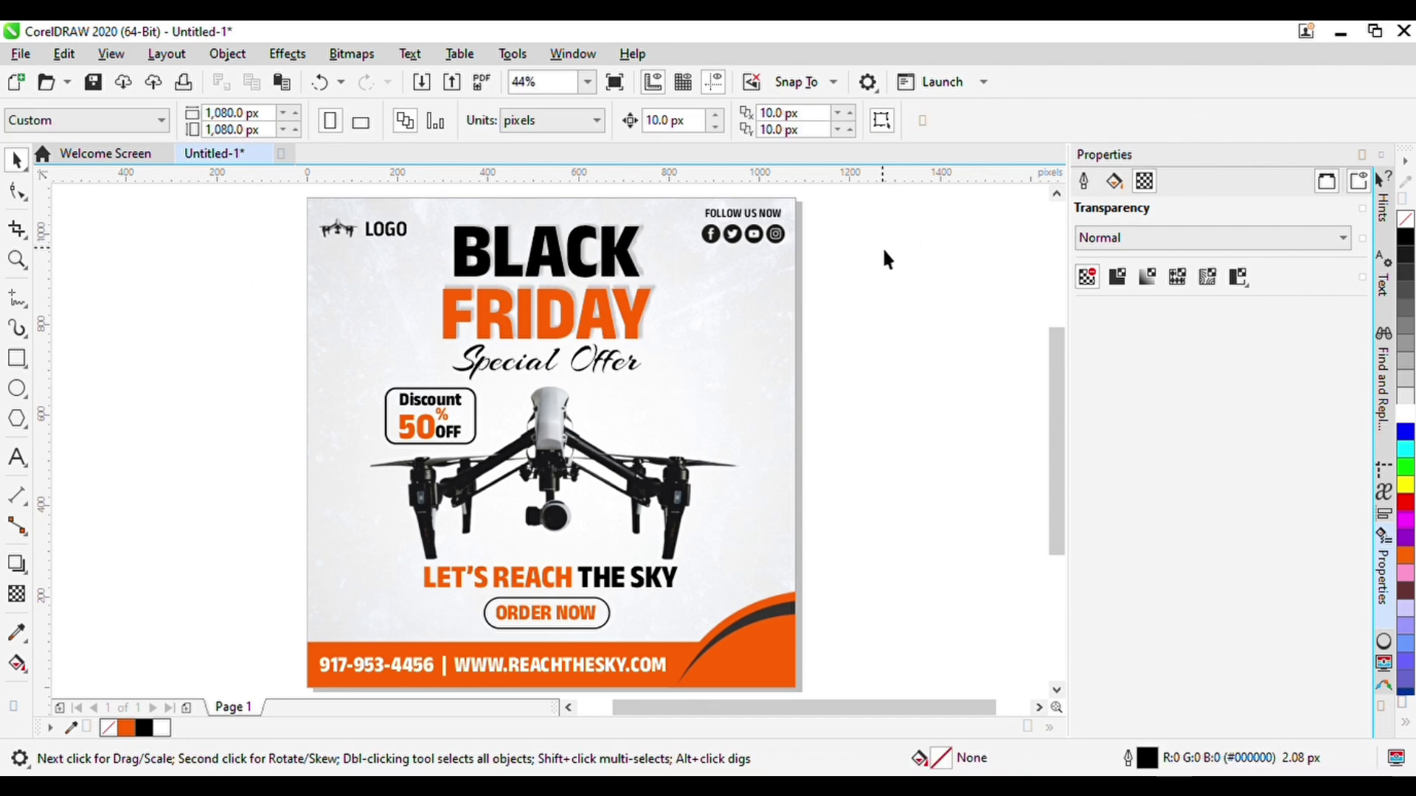
Nudge the tagline, order button and drone down slightly and the headline group up slightly
left_click_drag(281, 541, 711, 636)
key("Down")
key("Down")
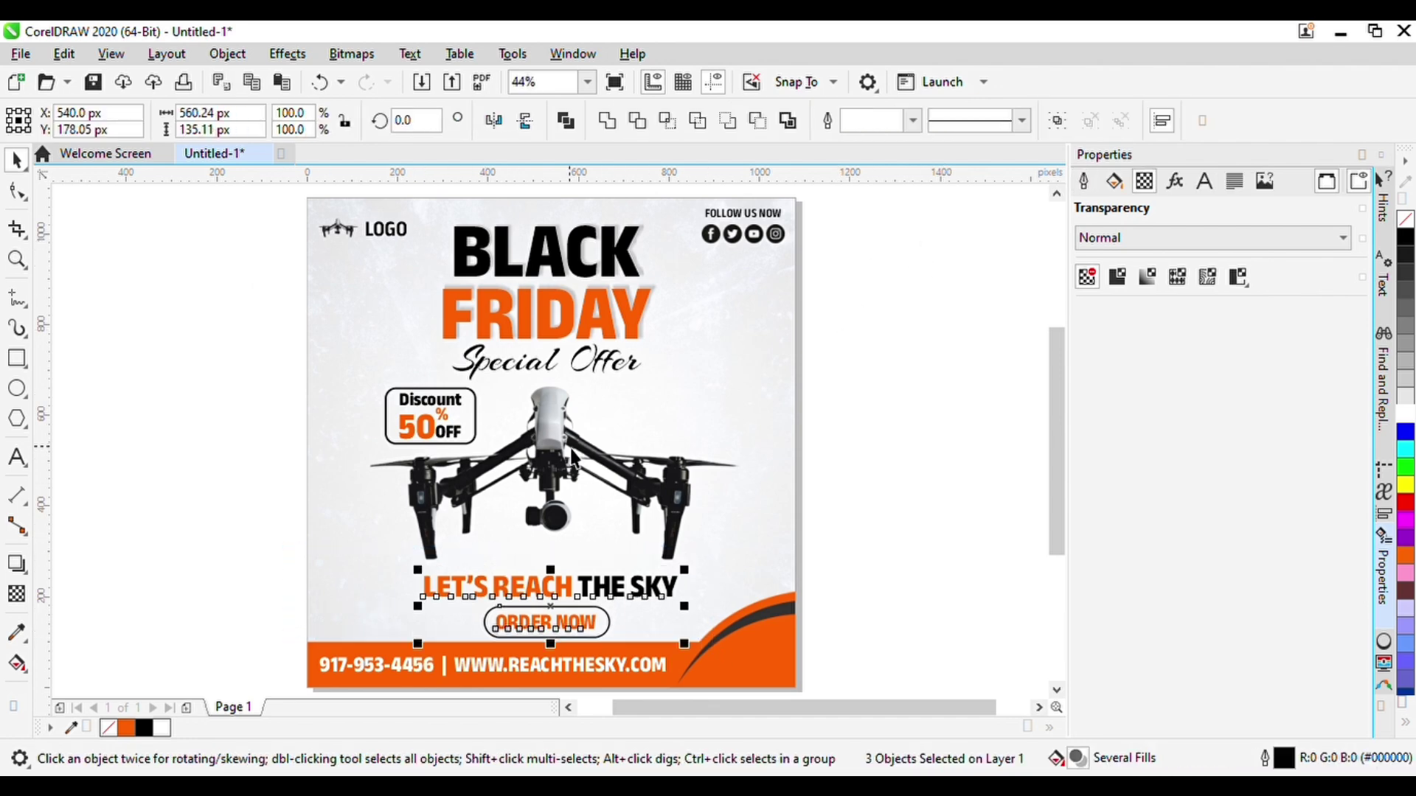
left_click(572, 448)
key("Down")
left_click(544, 261)
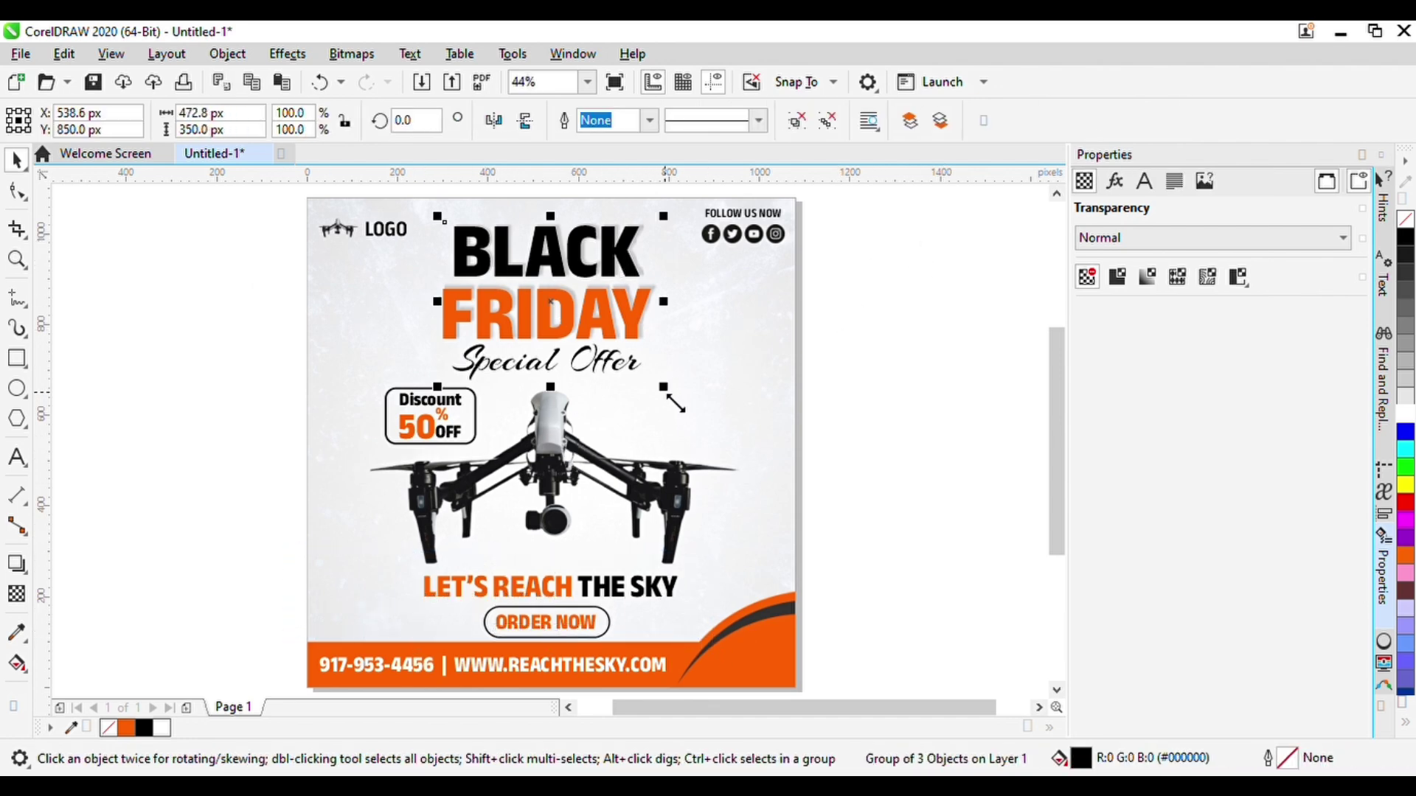
key("Up")
Move the 50% discount badge toward the page's left edge and nudge it up slightly
left_click_drag(522, 464, 522, 462)
key("Left")
key("Left")
key("Left")
key("Left")
key("Left")
key("Left")
key("Left")
key("Left")
key("Left")
key("Left")
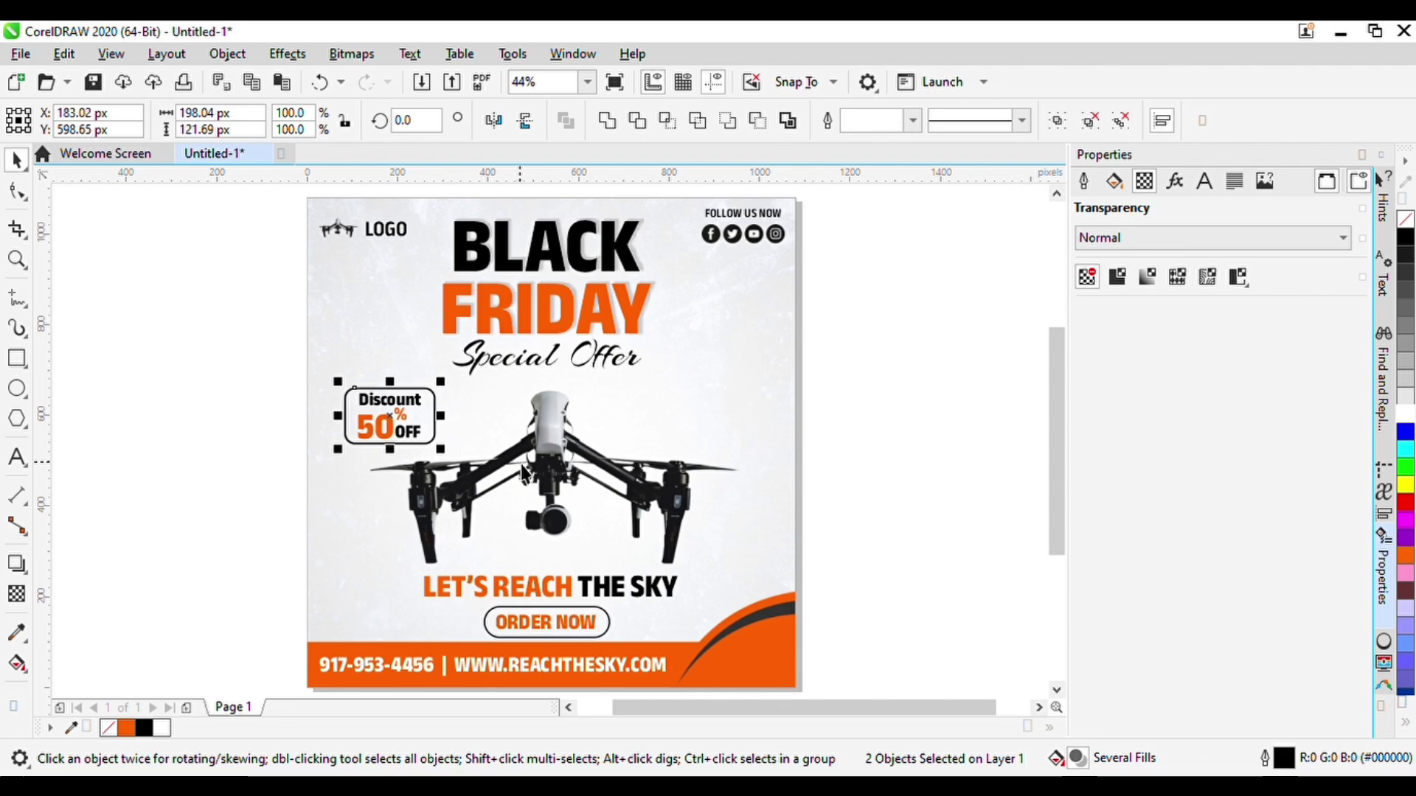
key("Up")
key("Right")
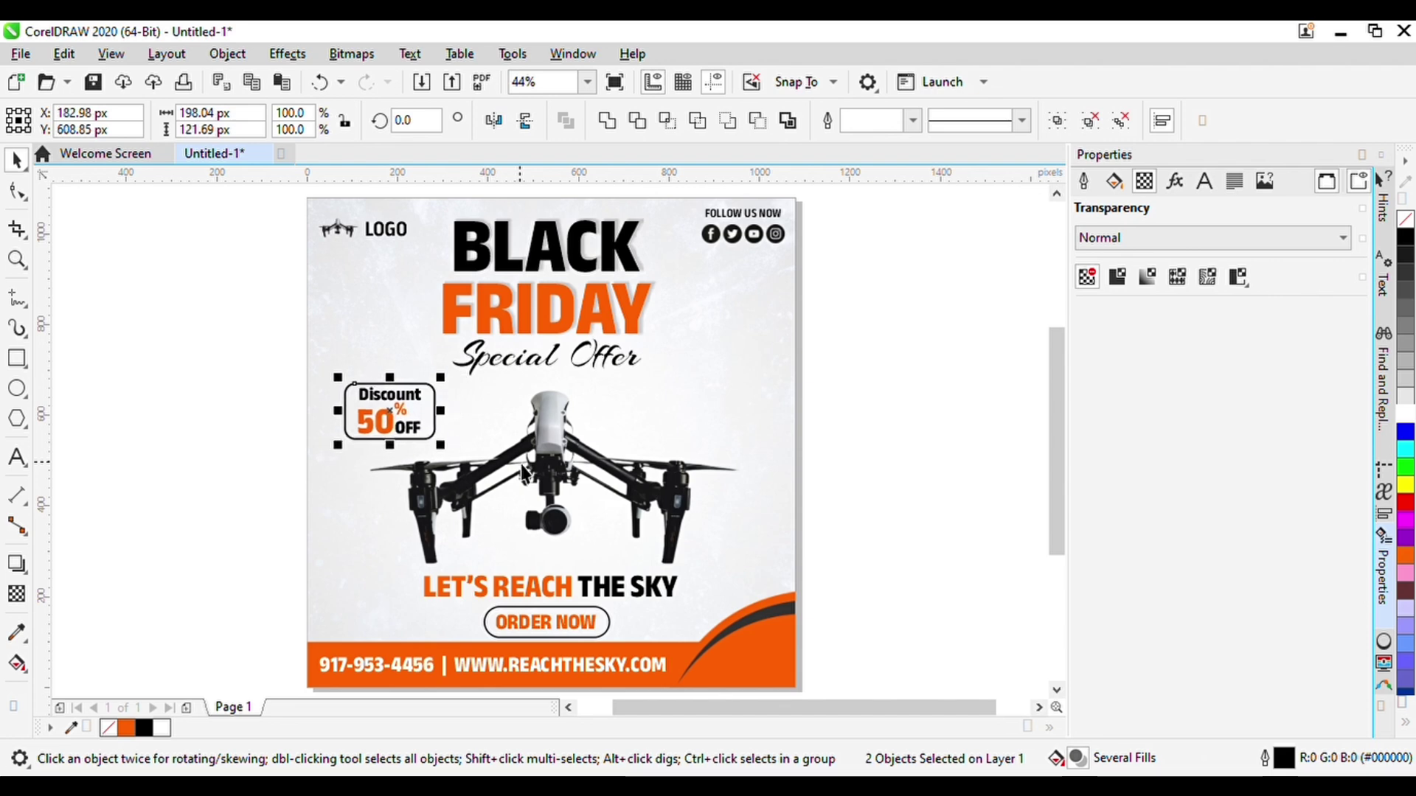
left_click(905, 437)
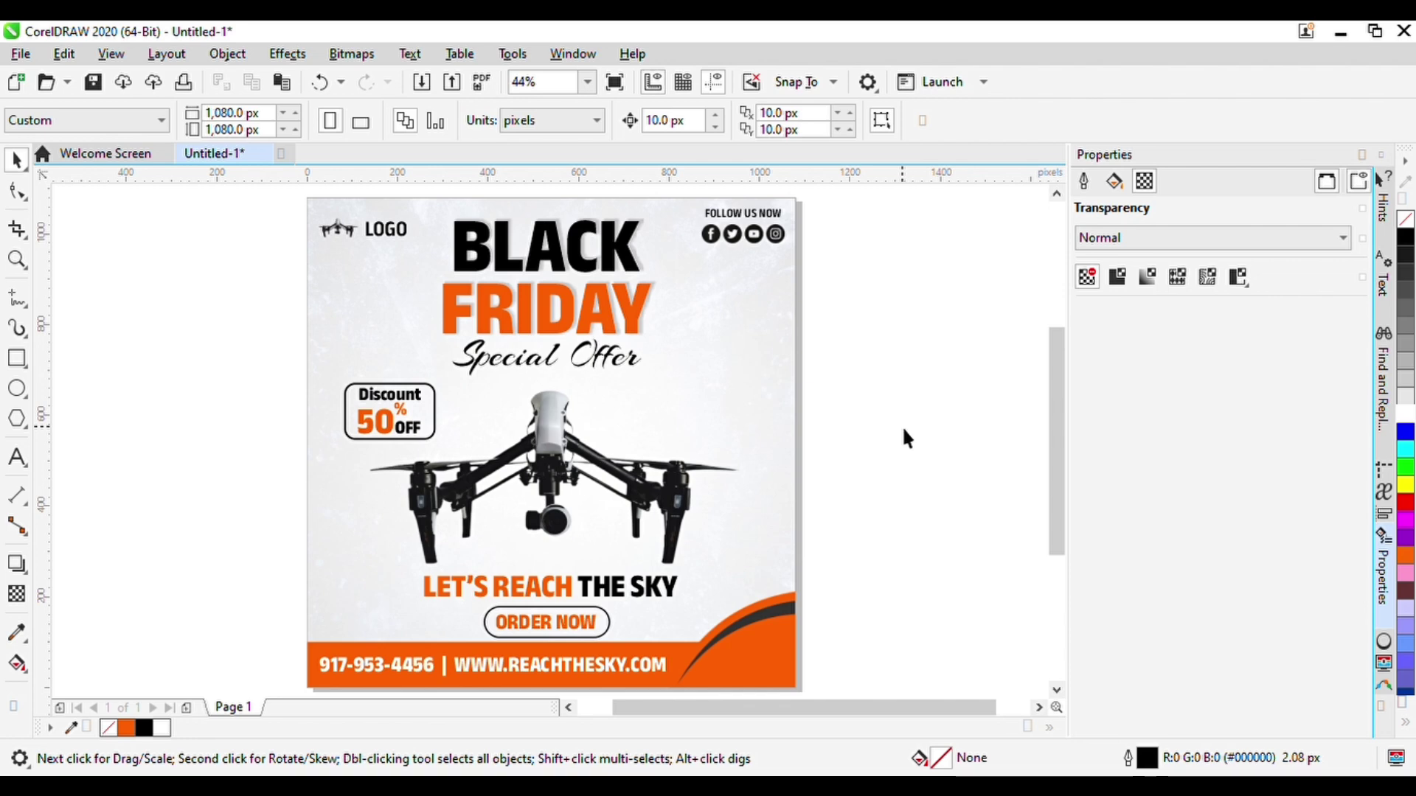
Ungroup the headline, duplicate "Special Offer" to the right of the drone's top and change the copy to "Most Advacnce Drone"
left_click(640, 369)
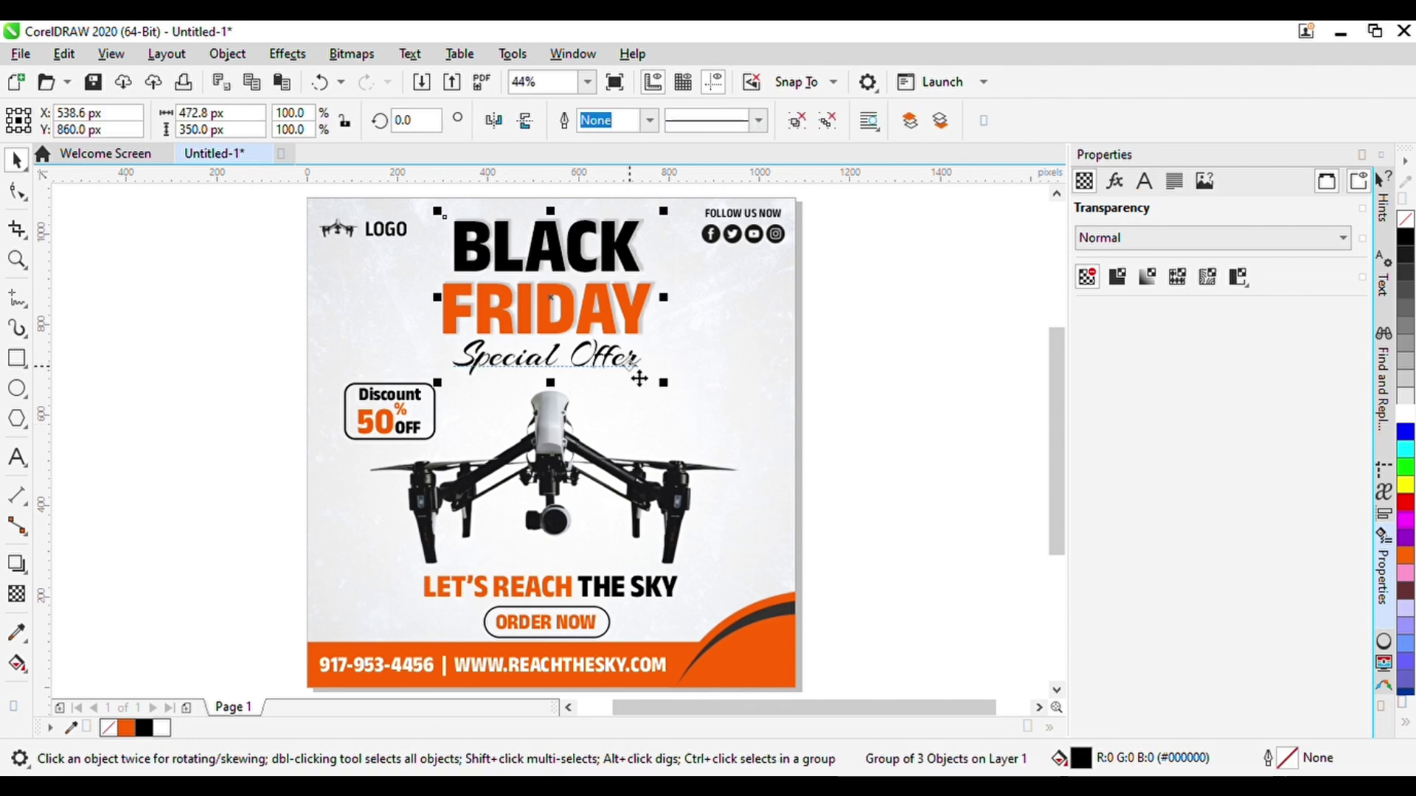
left_click(796, 120)
left_click(848, 244)
left_click_drag(608, 366, 727, 418)
right_click(727, 417)
key("F8")
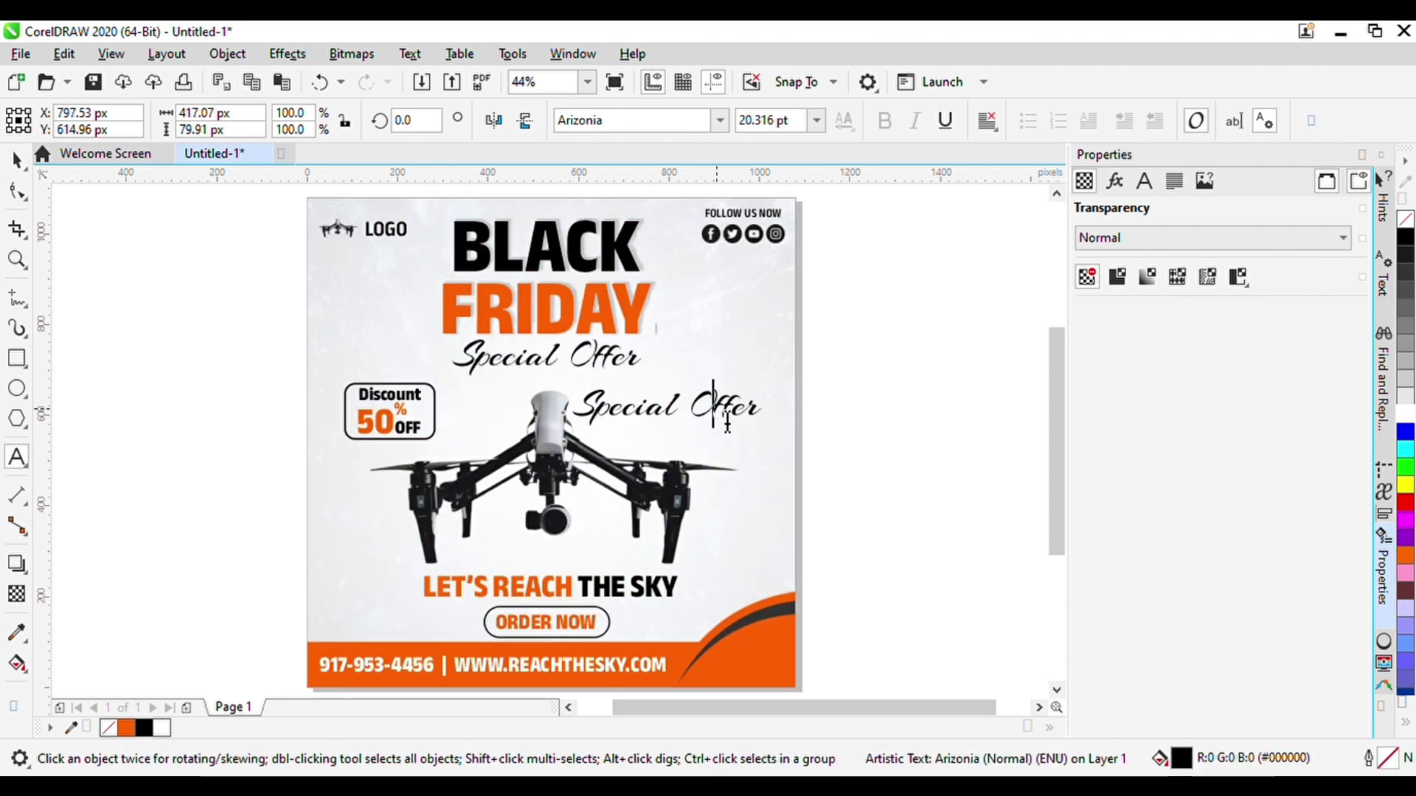
key("ctrl+a")
type("m")
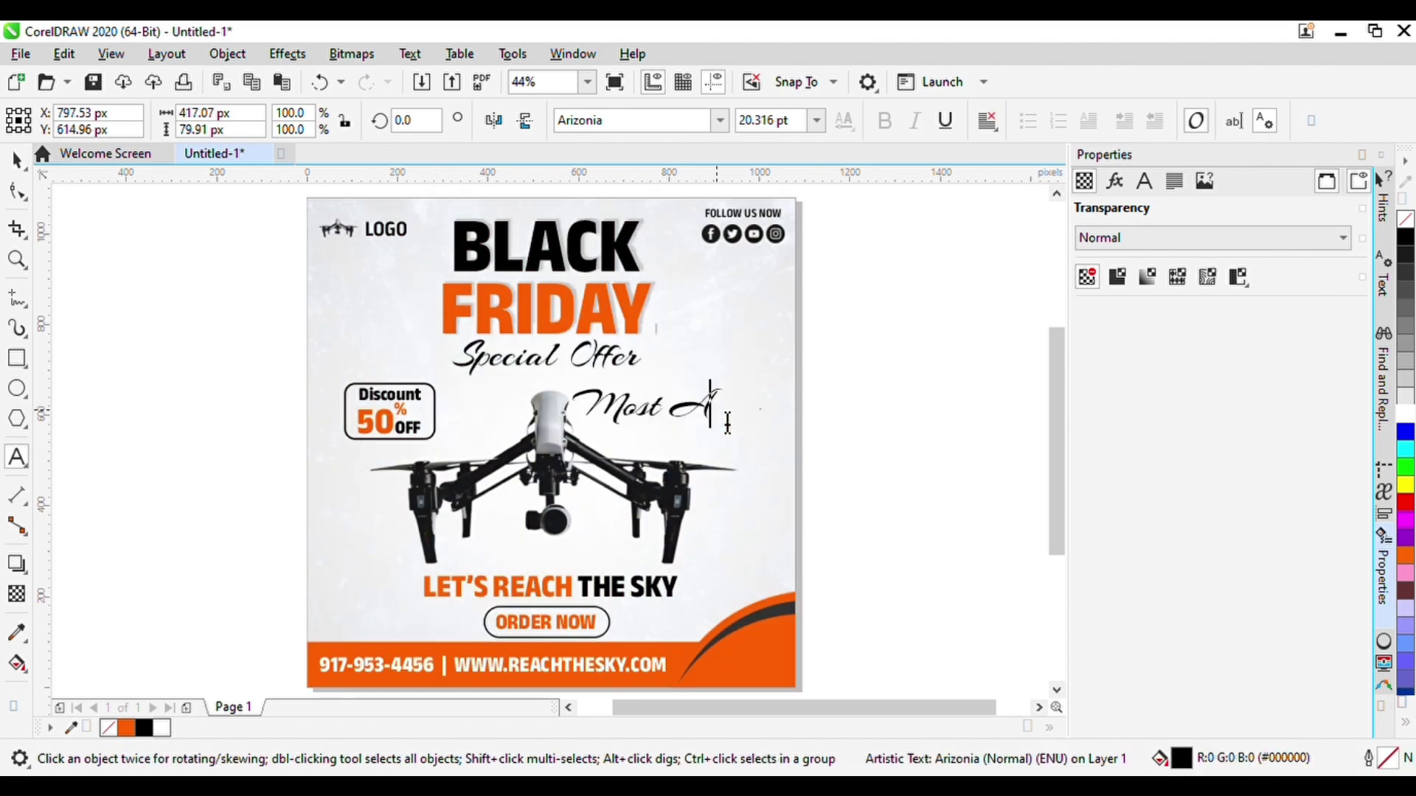
type("ost Advacnce Drone")
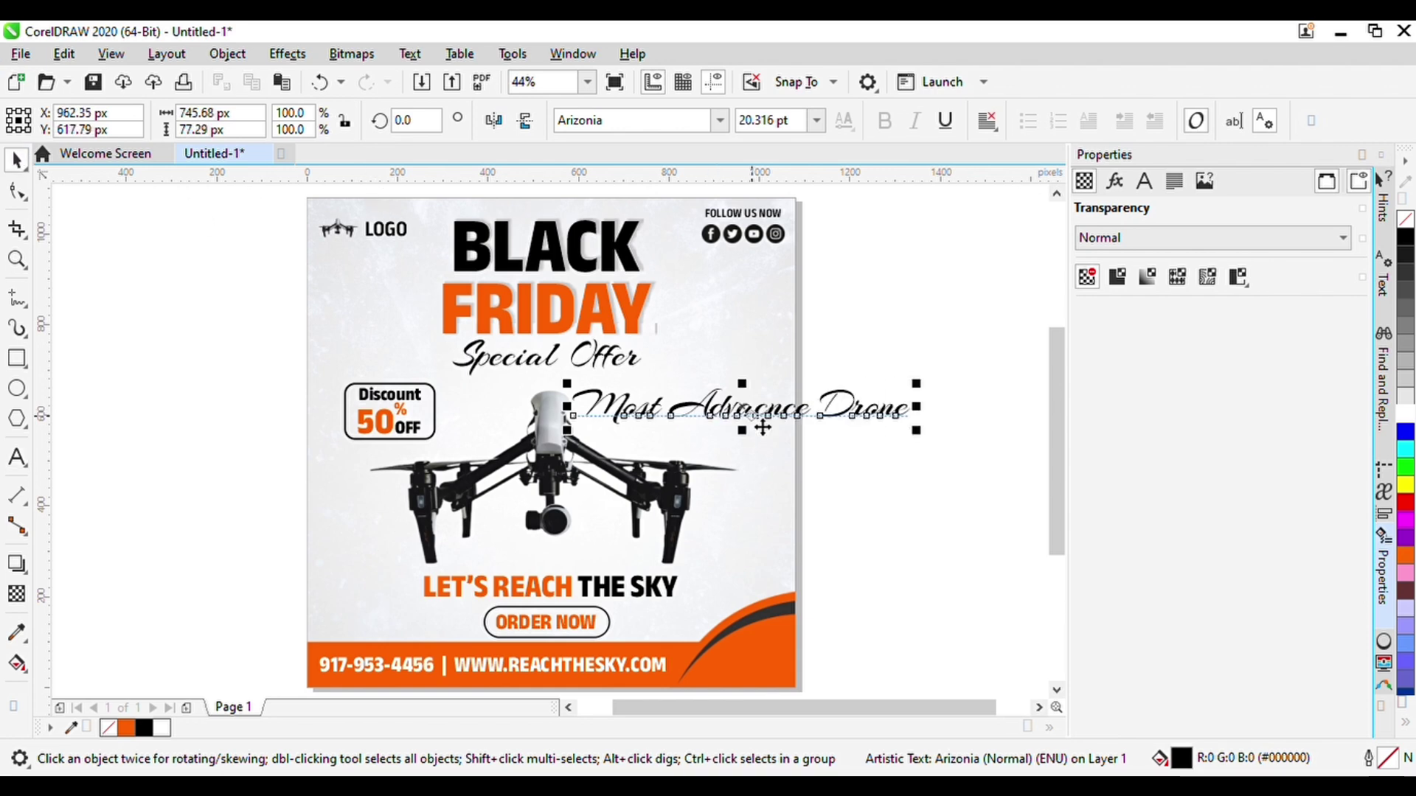
Change the font of the "Most Advacnce Drone" text to Poppins Light
key("ctrl+a")
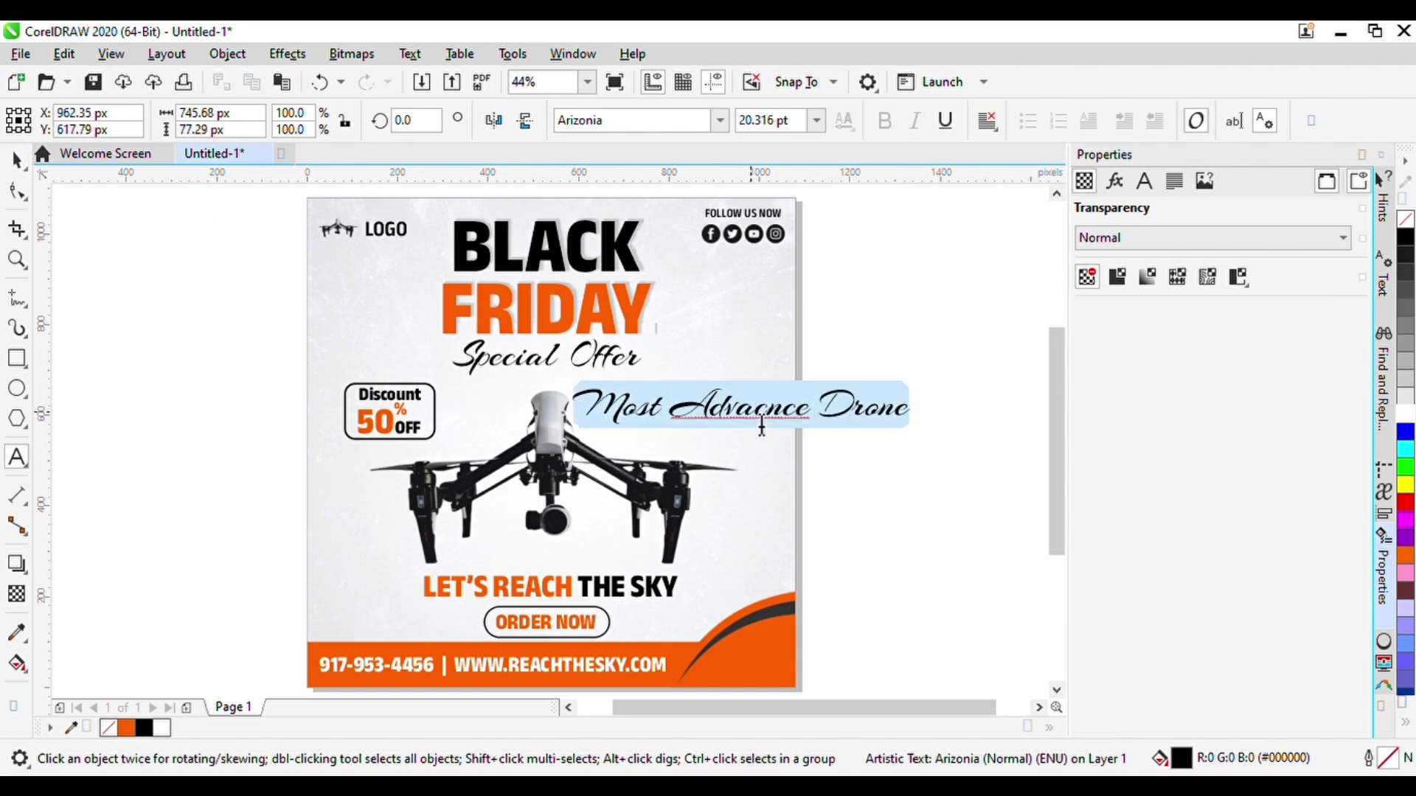
key("Escape")
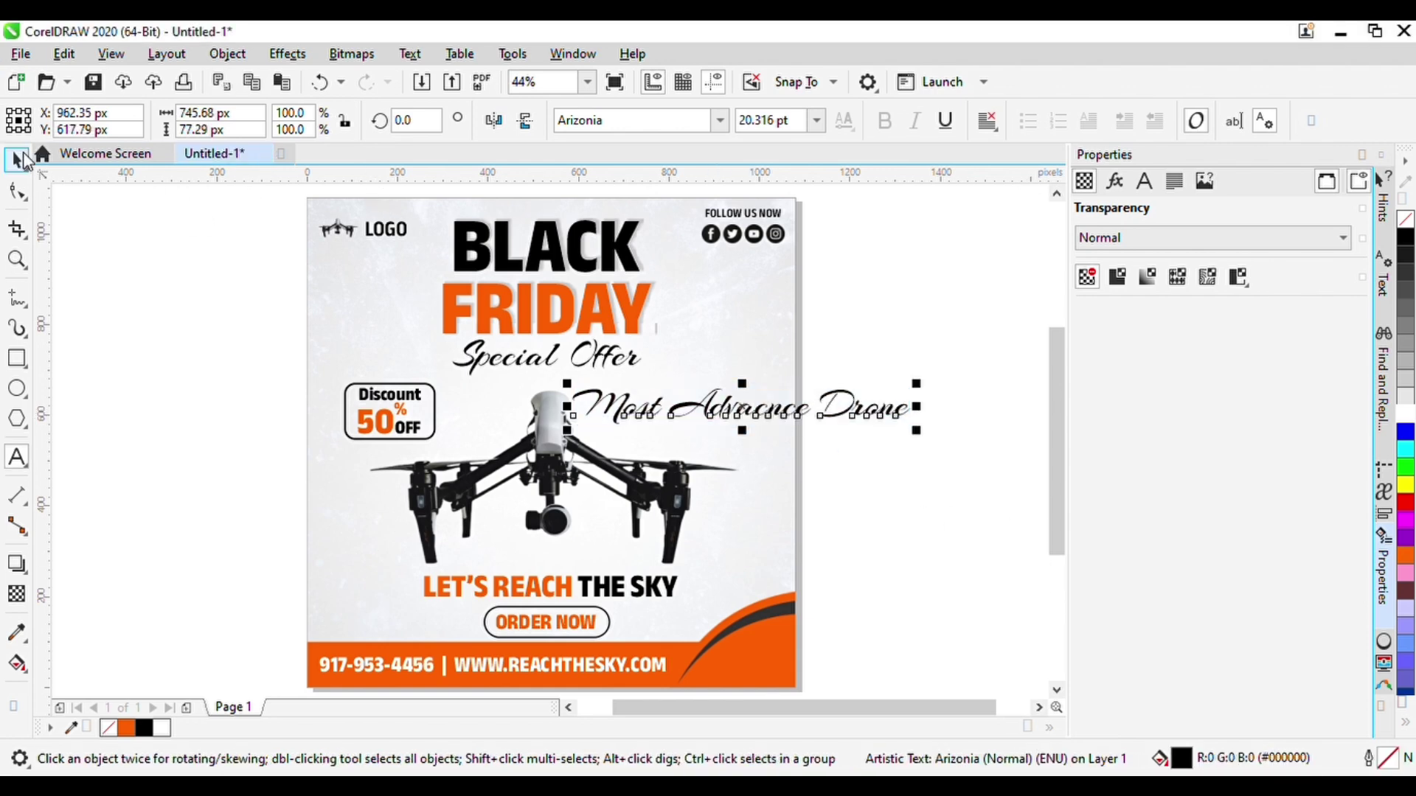
left_click(718, 121)
left_click(639, 282)
left_click(792, 347)
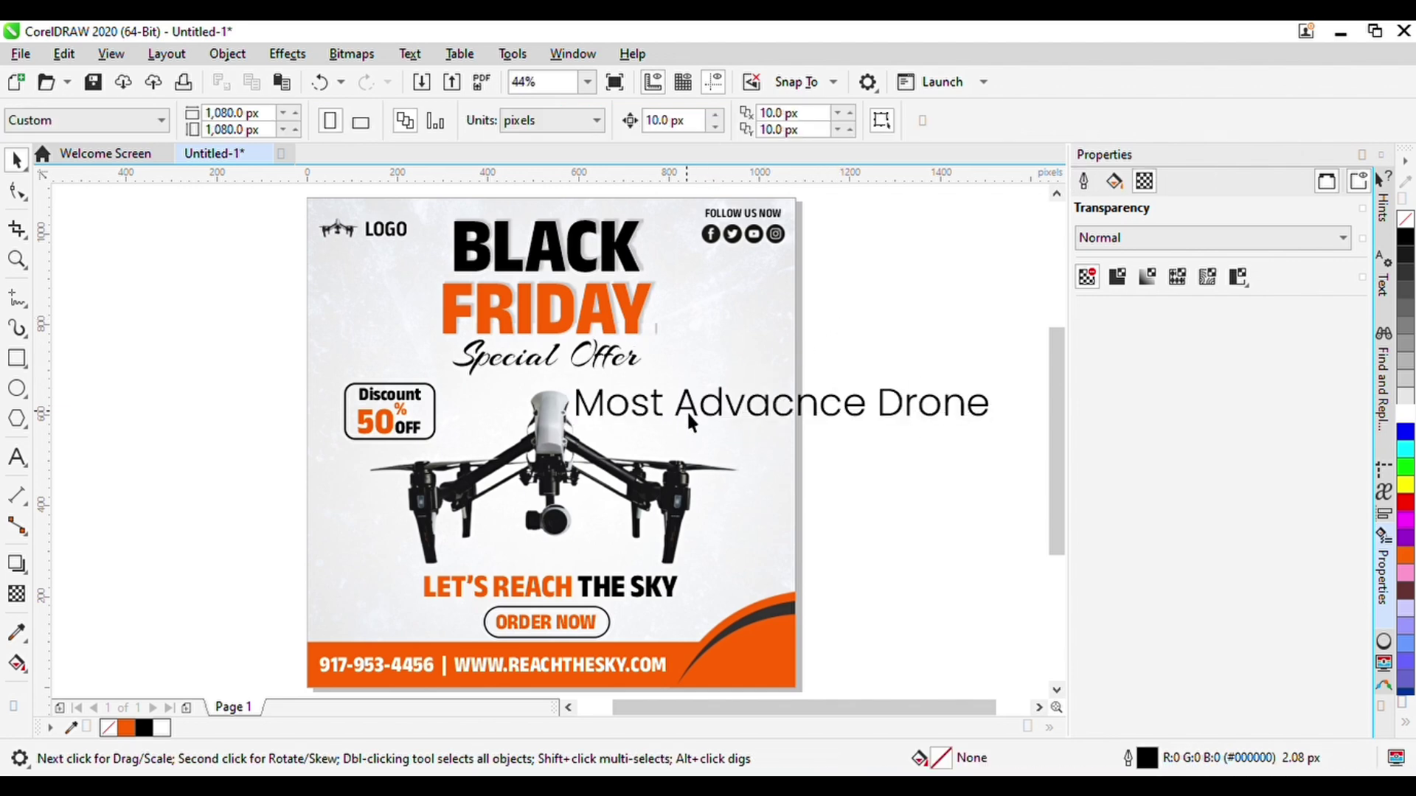
Break the drone text after "Most", scale it to about 10.8 pt, tighten its line spacing and fit it beside the drone
double_click(686, 413)
key("Return")
left_click(16, 160)
left_click_drag(895, 385, 750, 359)
mouse_move(623, 456)
left_mouse_down()
mouse_move(654, 418)
mouse_move(612, 437)
left_mouse_up()
key("F10")
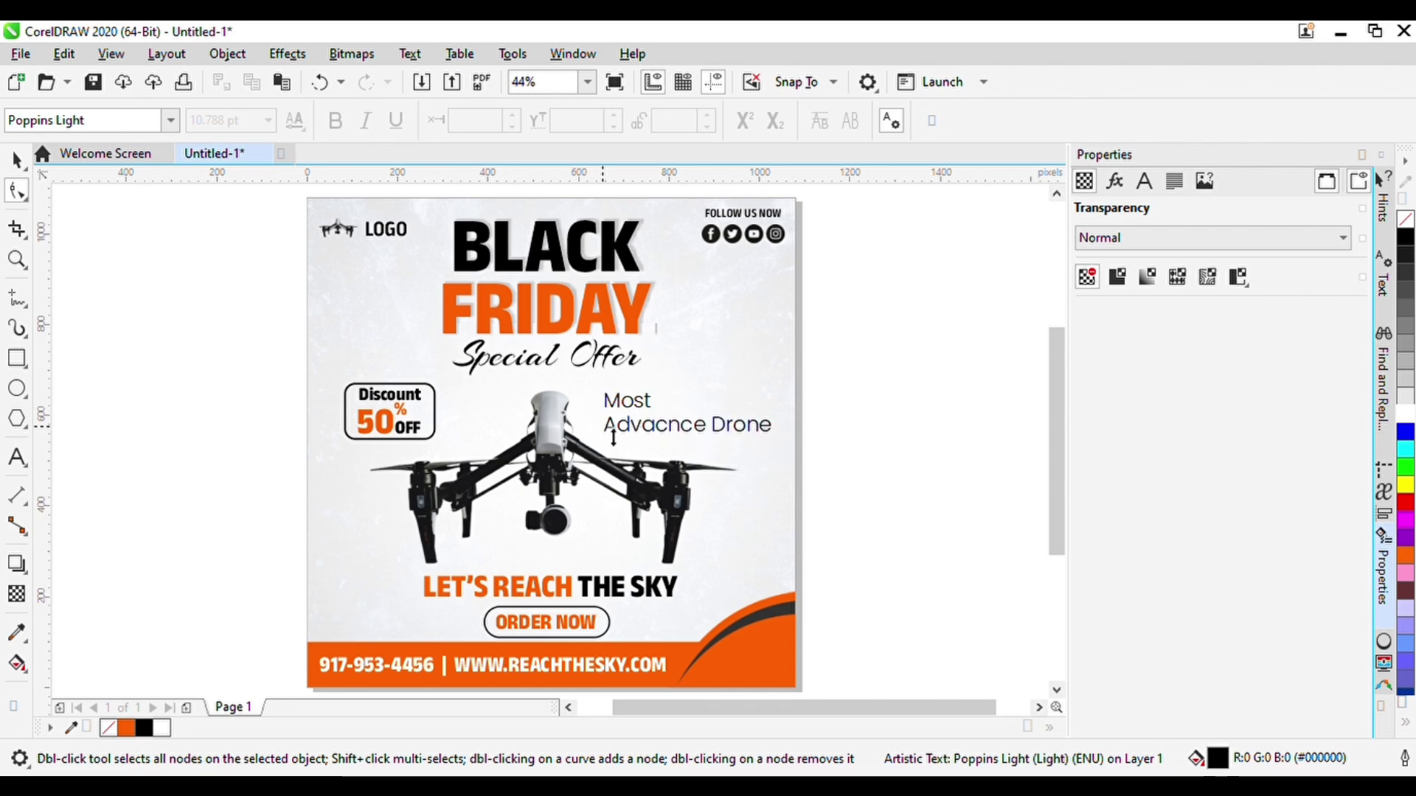
key("space")
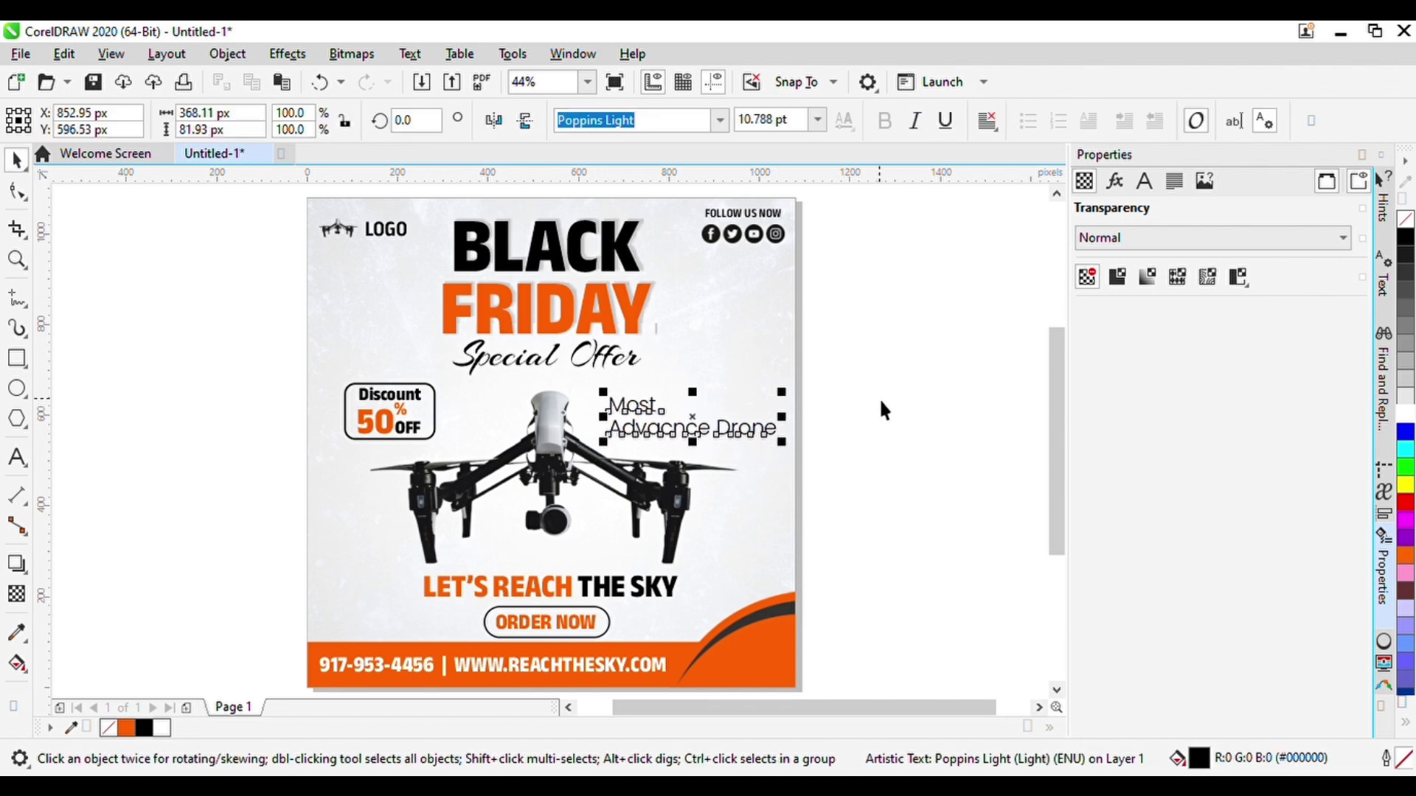
key("Up")
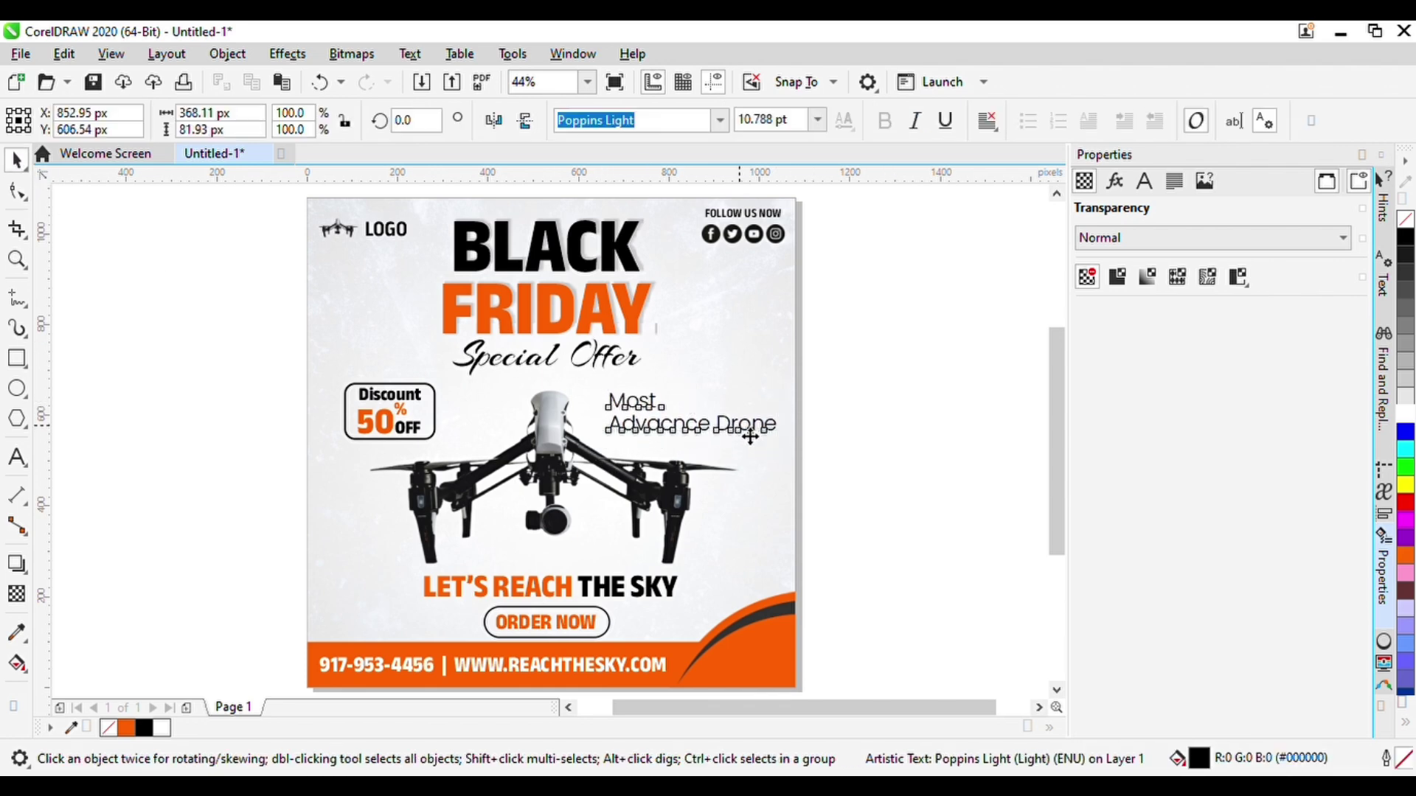
Rebreak the drone text so "Most Advacnce" is on the first line and "Drone" on the second
left_click(867, 406)
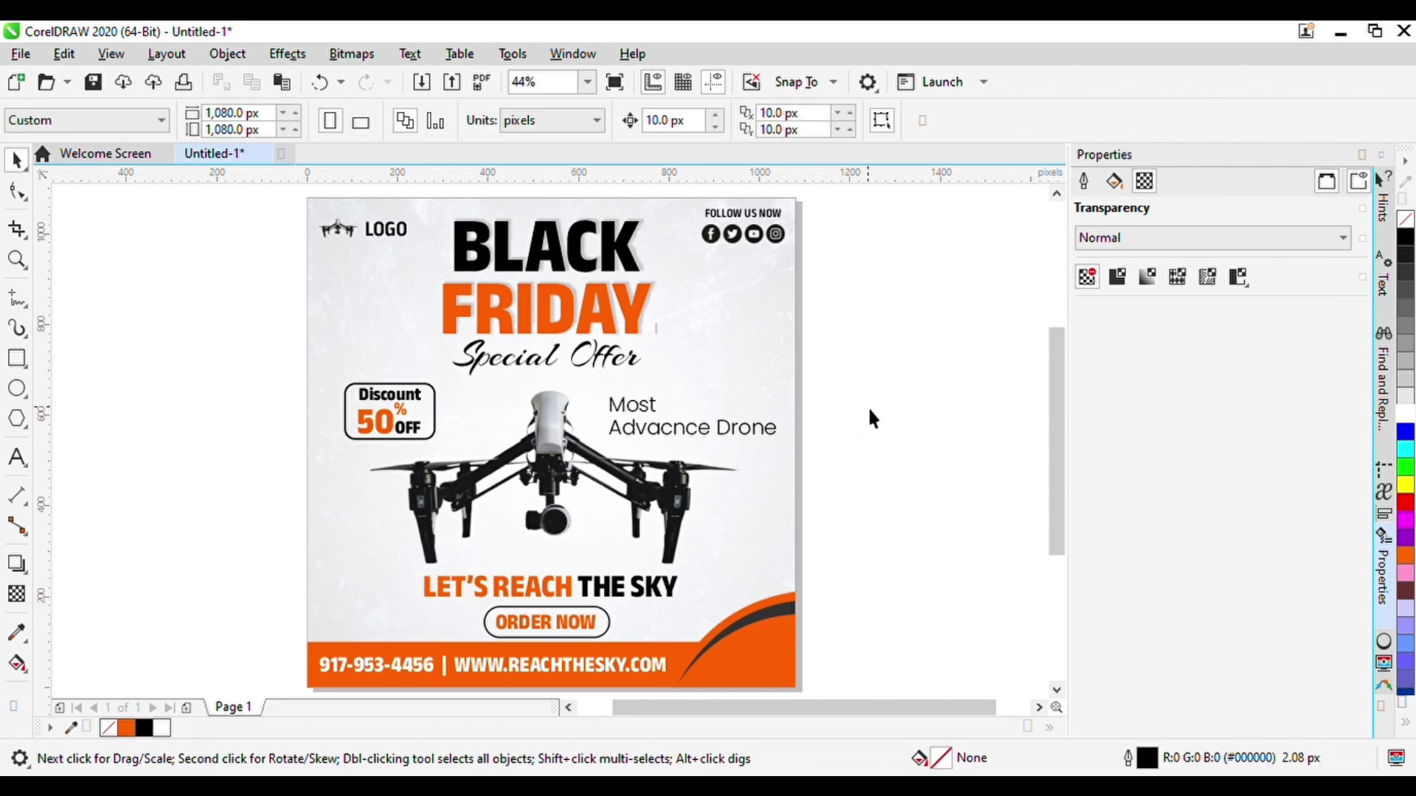
double_click(653, 404)
key("Delete")
key("Right")
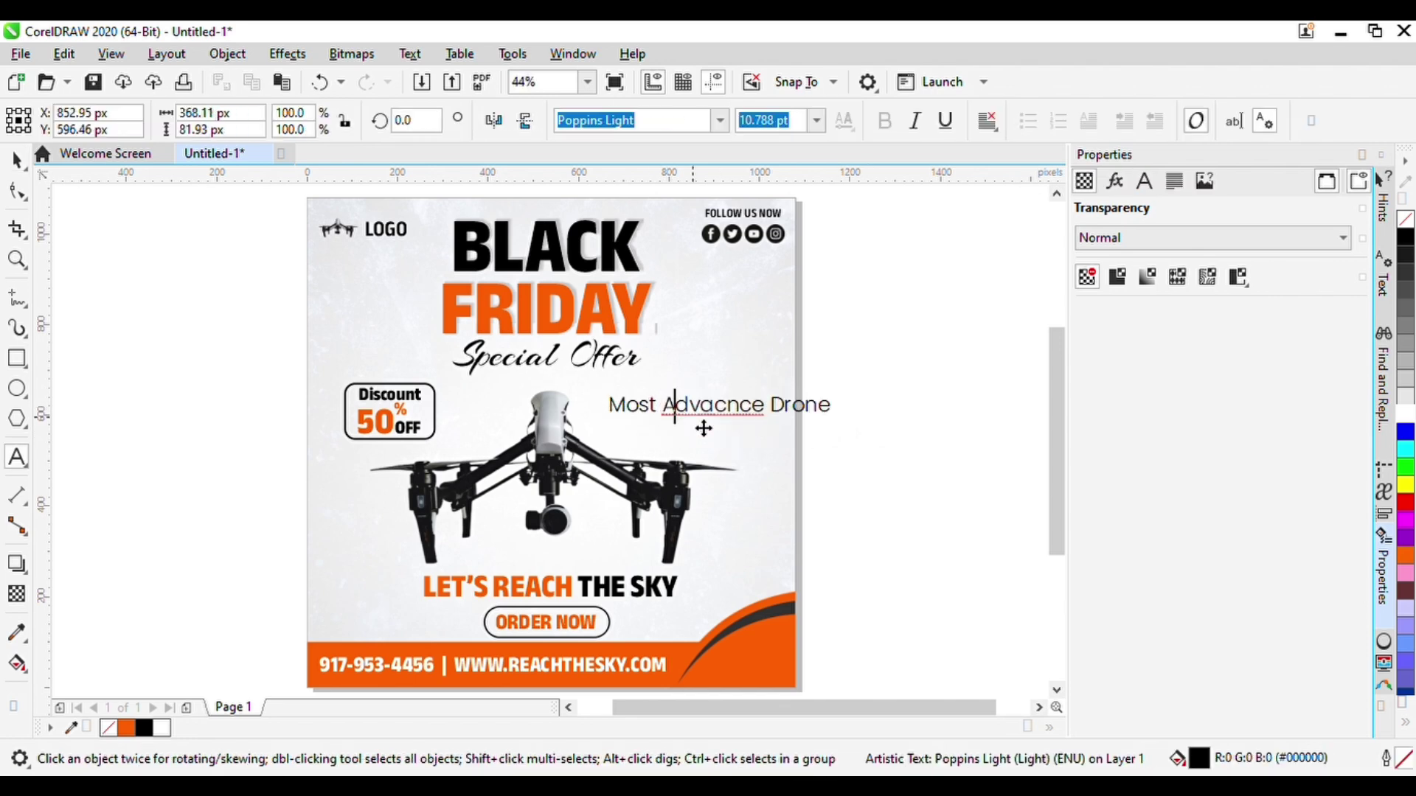
left_click(16, 159)
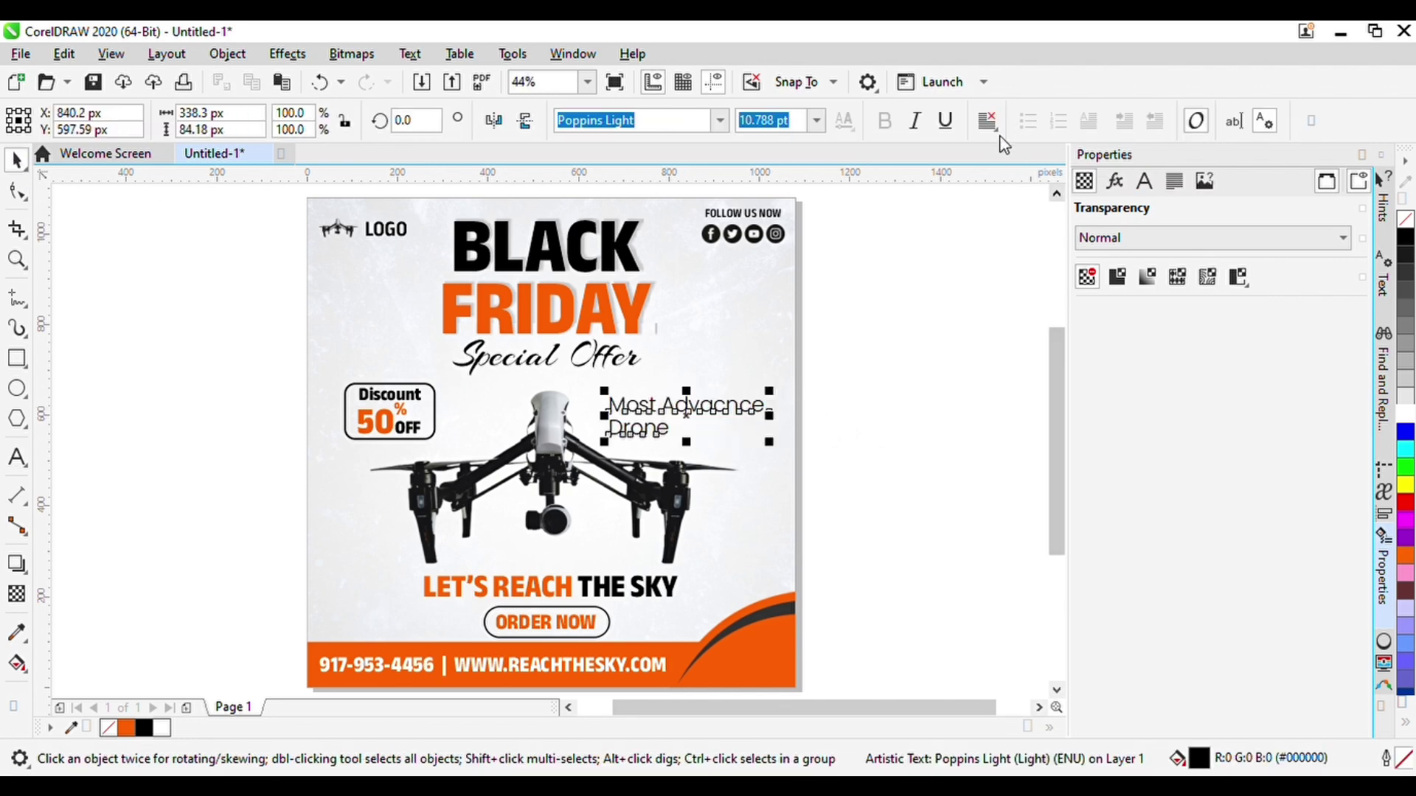
Right-align the two-line drone text and nudge it slightly right and up
key("ctrl+r")
left_click(900, 329)
left_click(766, 425)
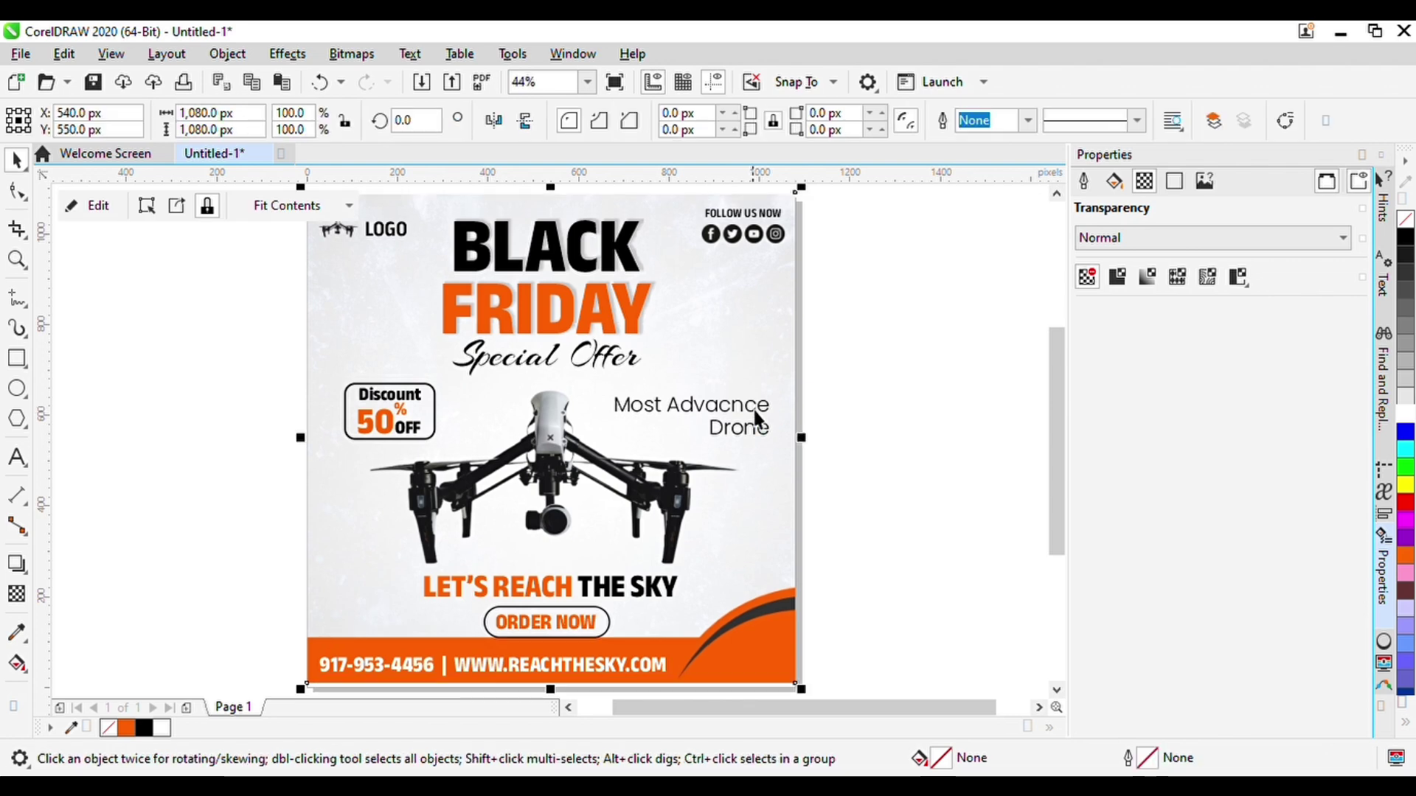
left_click(726, 416)
left_click(726, 418)
key("Up")
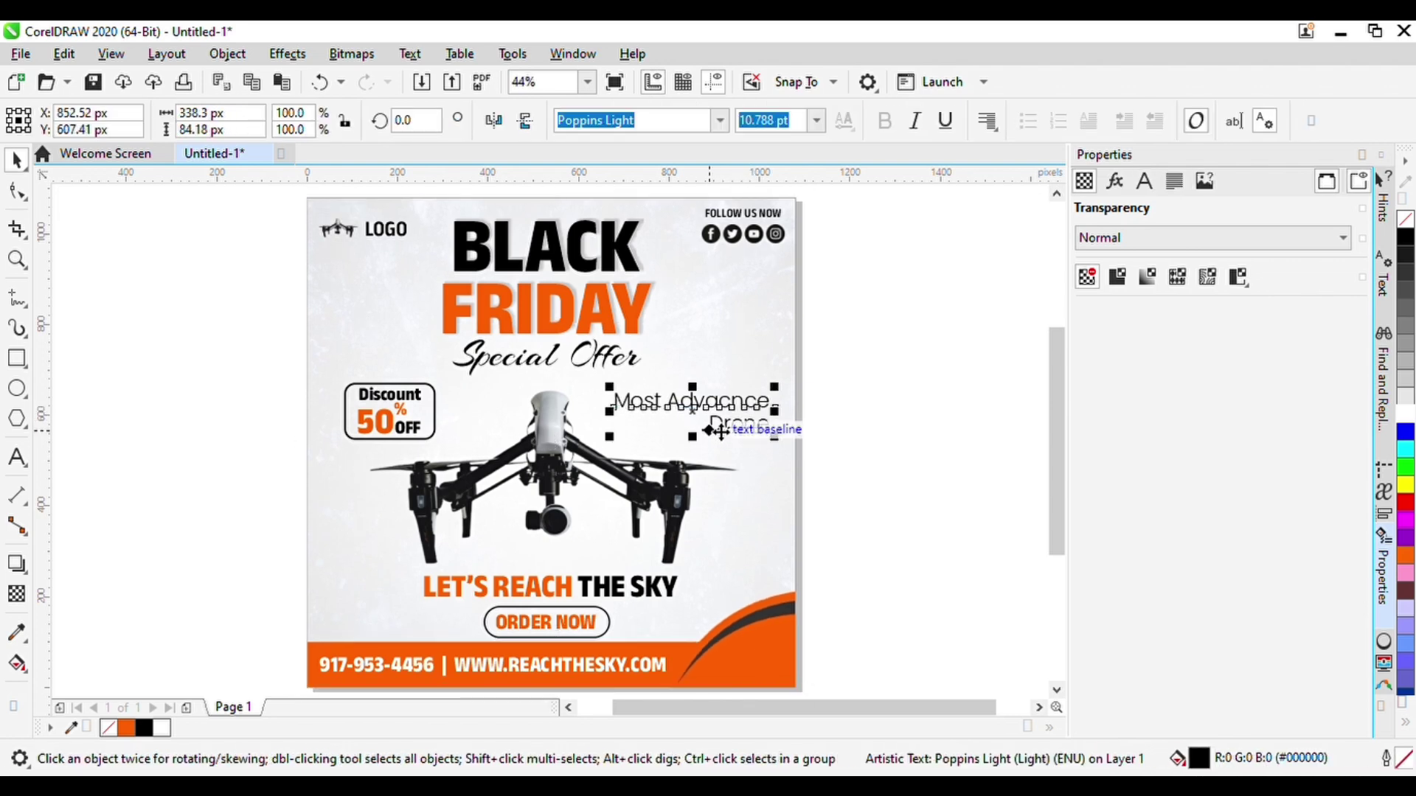
Recolor the word "Drone" in the two-line text orange
double_click(720, 428)
left_click_drag(787, 435, 708, 427)
left_click(1144, 181)
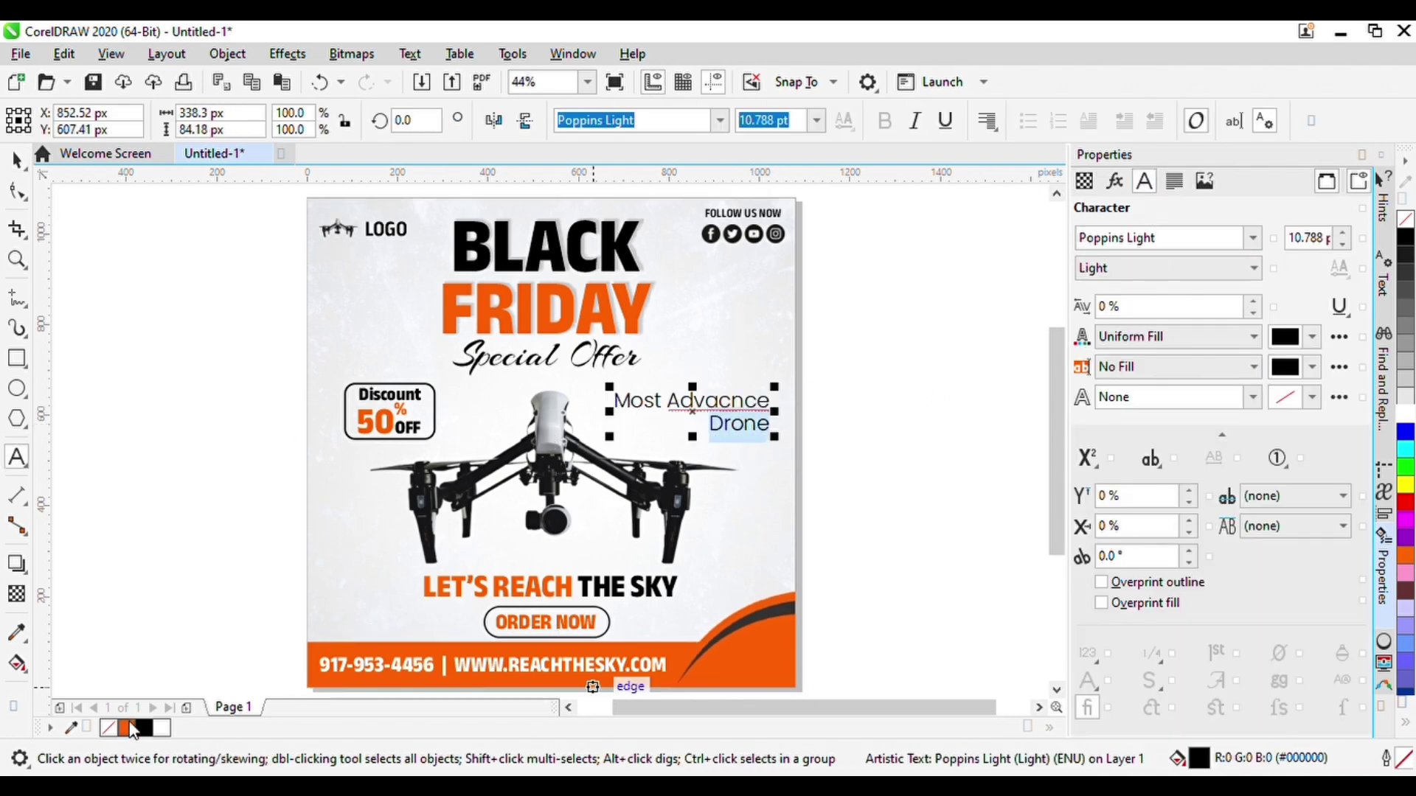
left_click(126, 728)
left_click(18, 160)
left_click(917, 362)
Nudge the "Most Advacnce Drone" text slightly left and down to balance it against the discount badge
left_click(729, 424)
key("Left")
key("Left")
key("Down")
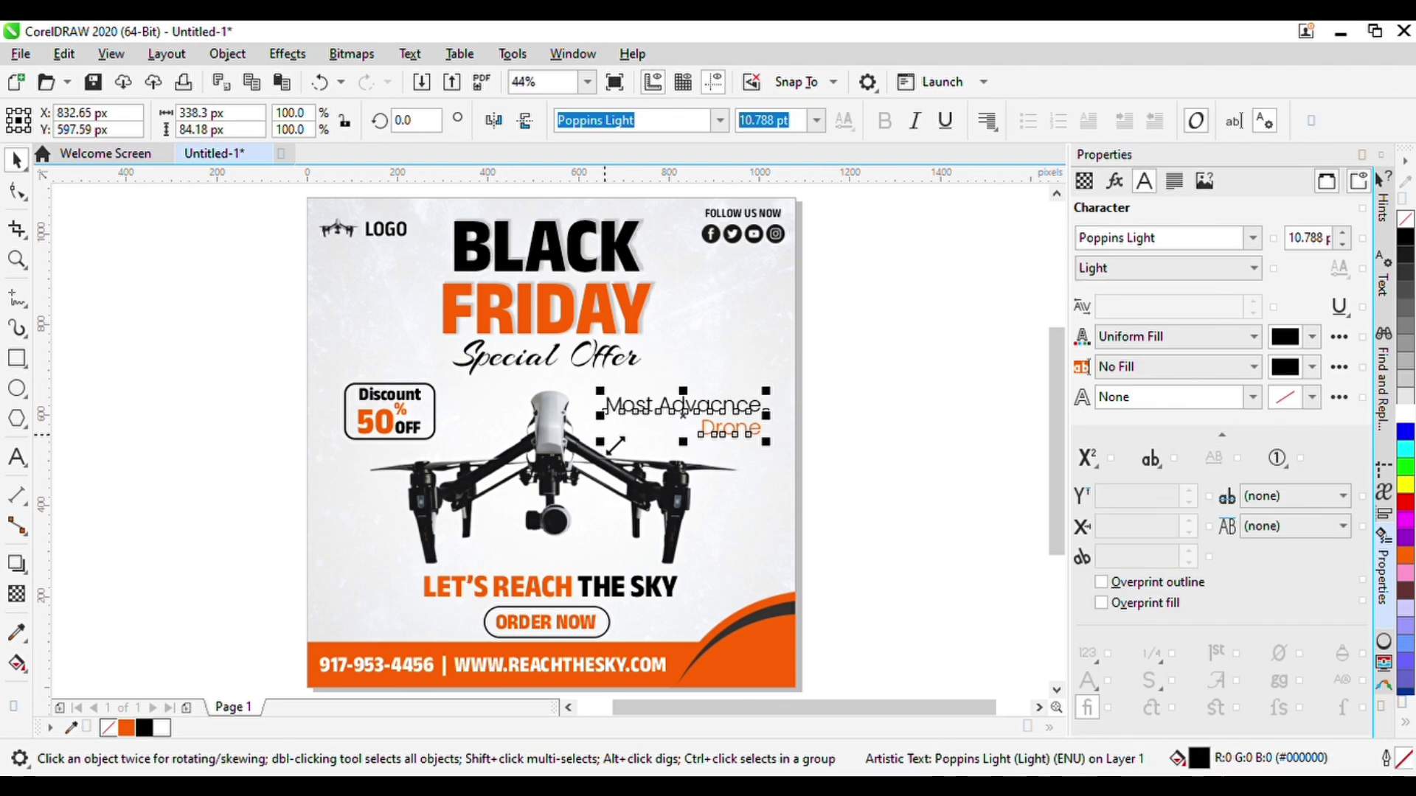
key("Up")
key("Right")
left_click(856, 398)
Scale down the tagline and order button slightly and nudge both up above the orange contact bar
left_click(784, 325)
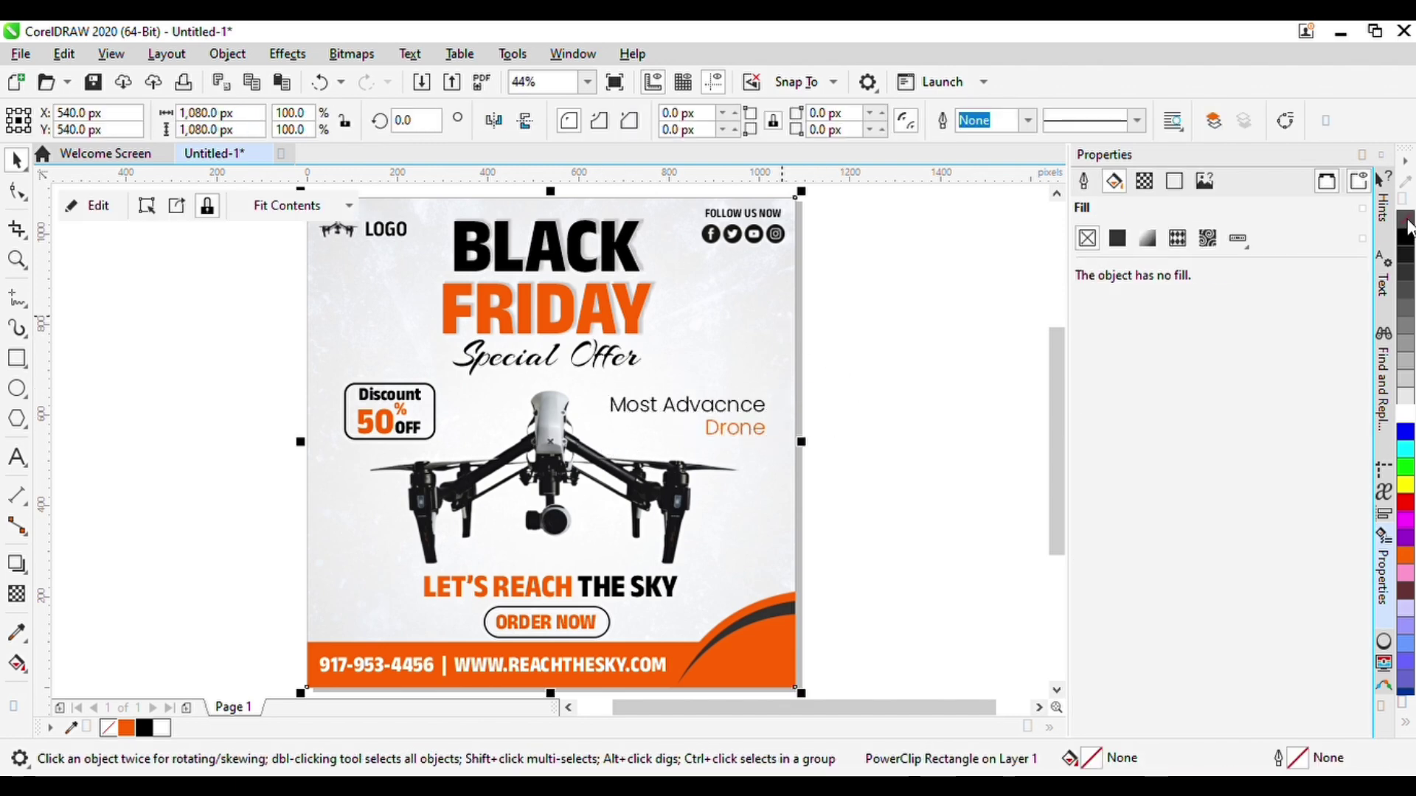
left_click_drag(220, 562, 668, 574)
key("Up")
key("Up")
left_click_drag(349, 599, 636, 649)
key("Up")
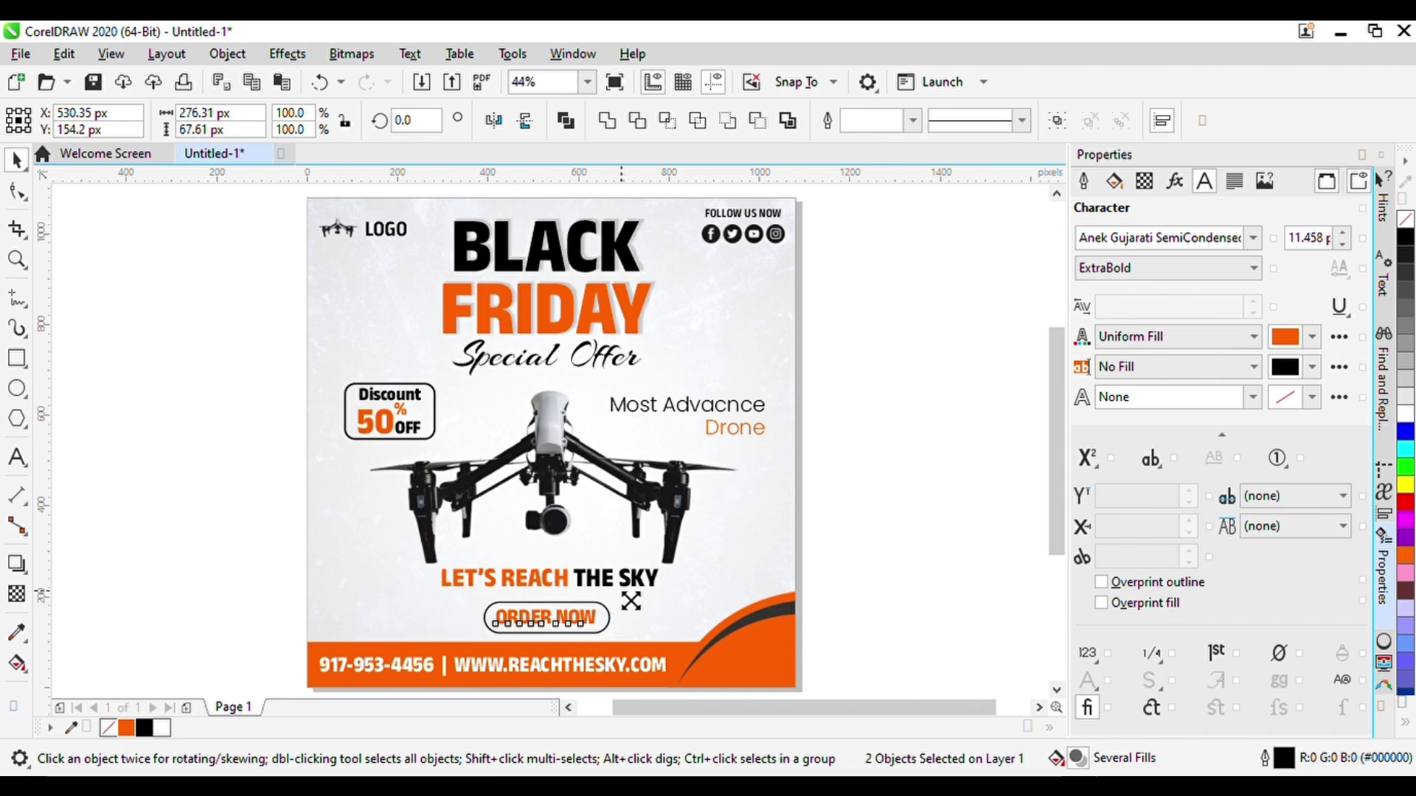
left_click_drag(616, 597, 611, 598)
left_click_drag(304, 657, 303, 644)
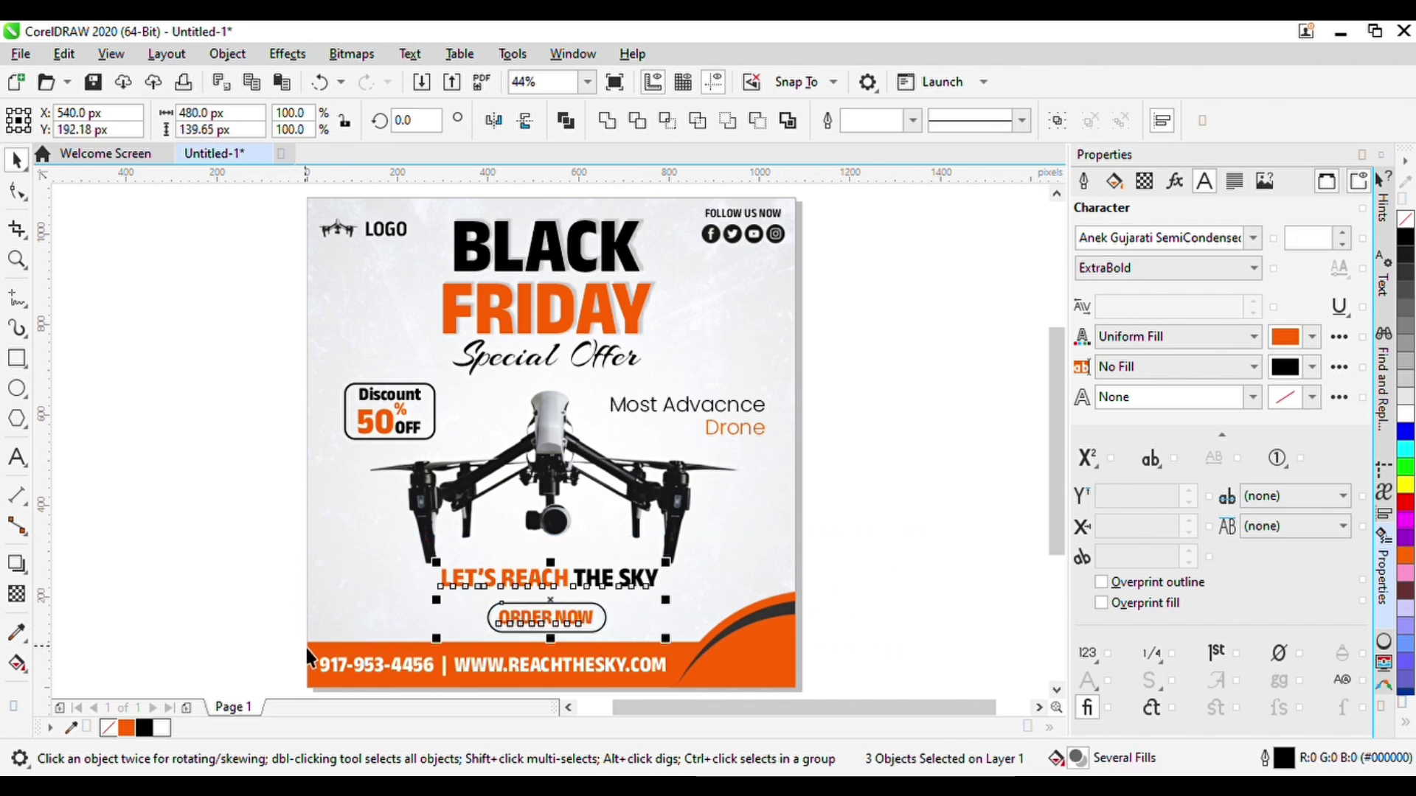